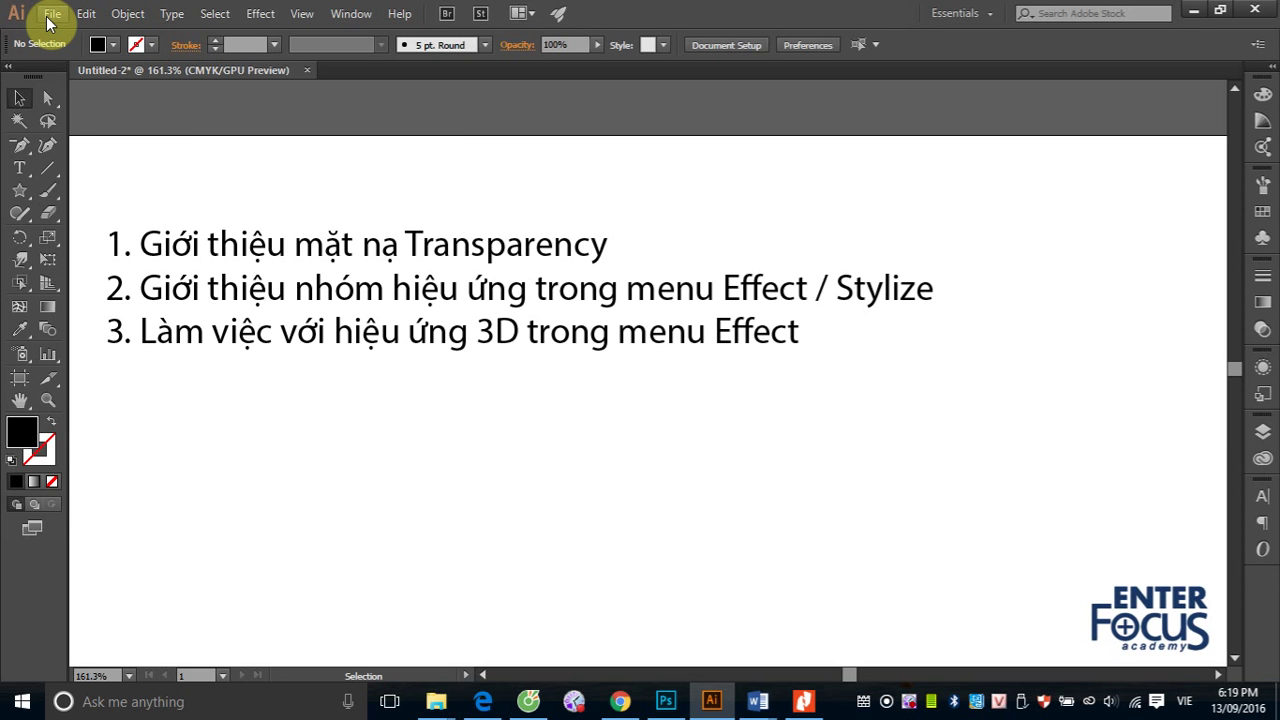
# - Create a new blank A4 landscape document, Untitled-3
pyautogui.click(50, 16)
pyautogui.click(50, 16)
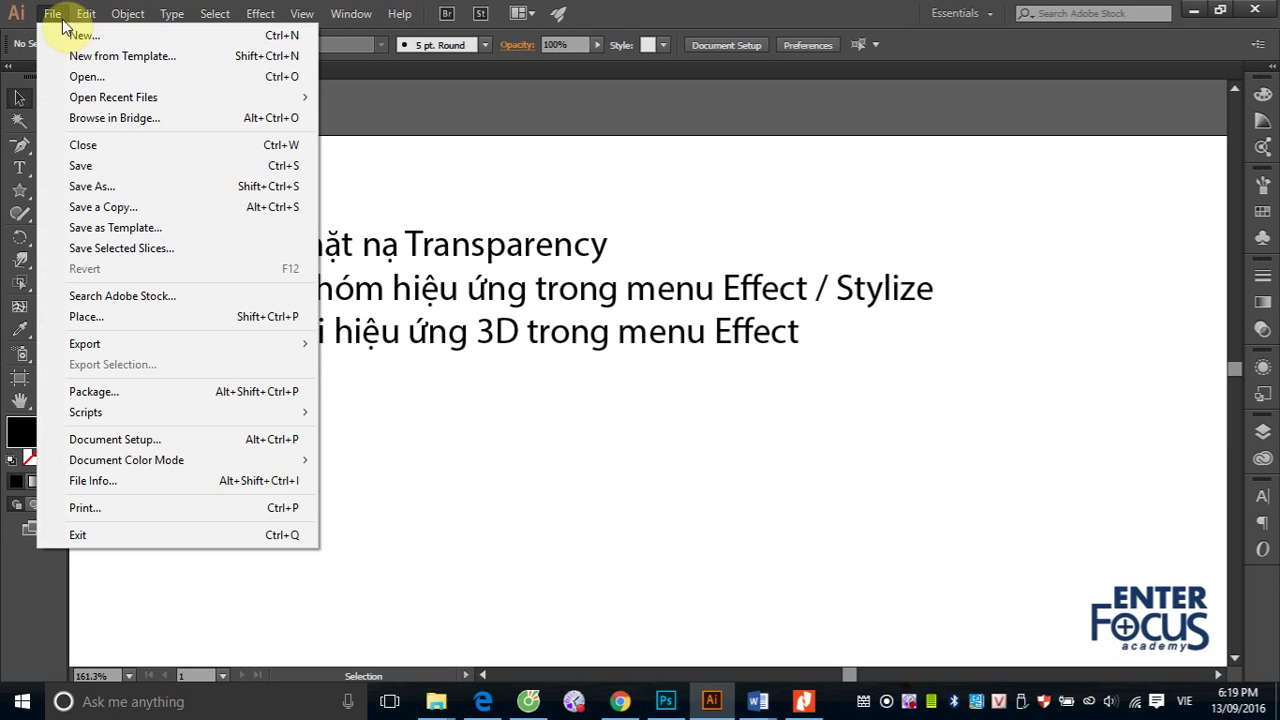
pyautogui.click(75, 37)
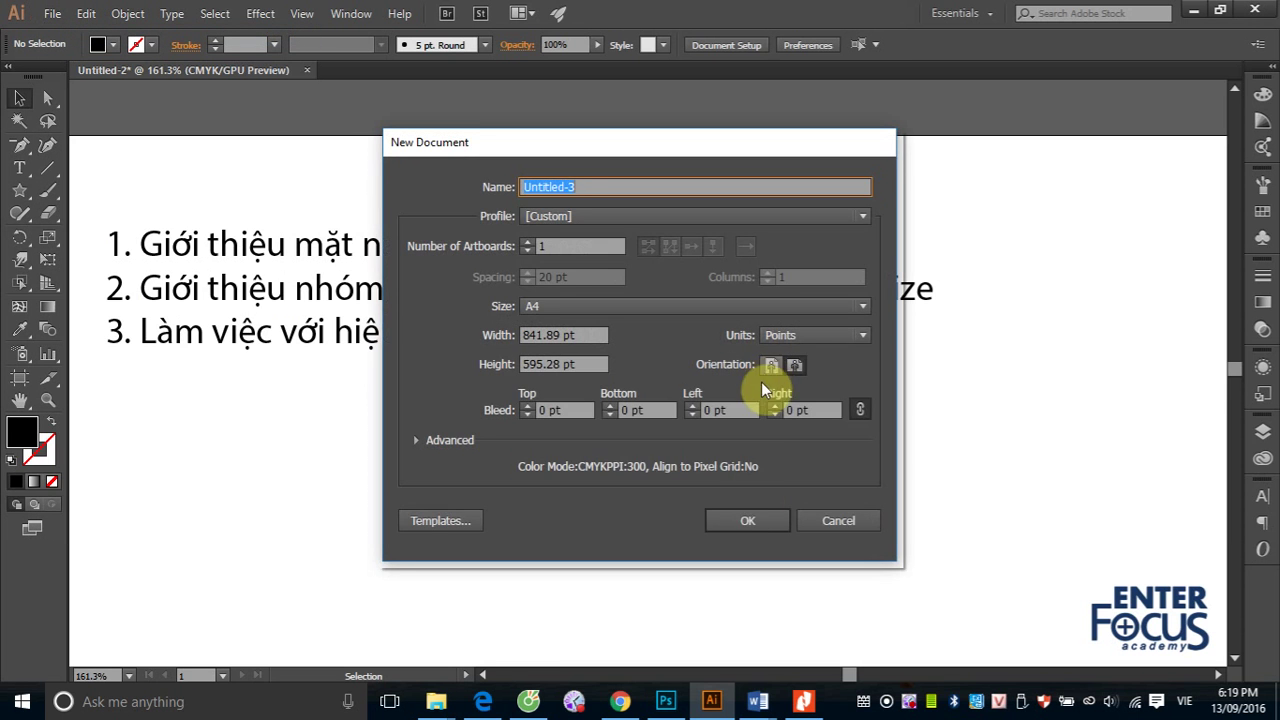
pyautogui.click(743, 520)
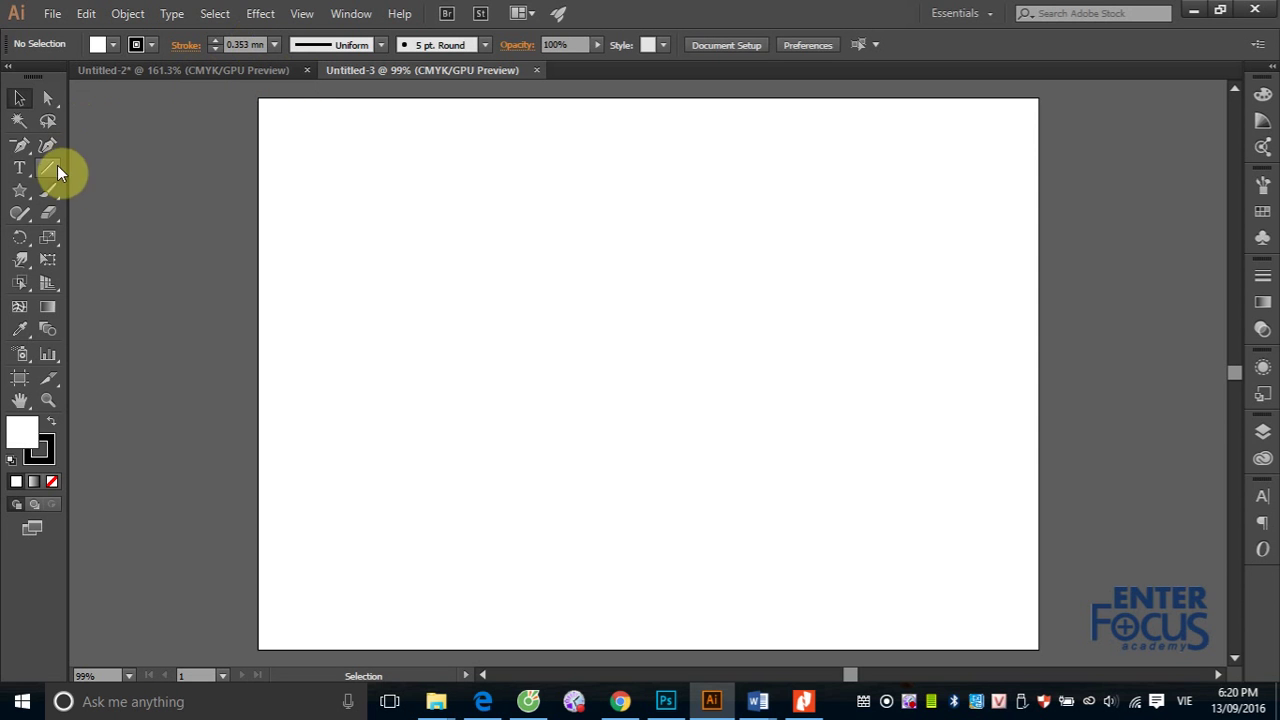
# - Add 'ENTER FOCUS' text on the artboard, enlarge it, and shift it slightly left
pyautogui.click(20, 192)
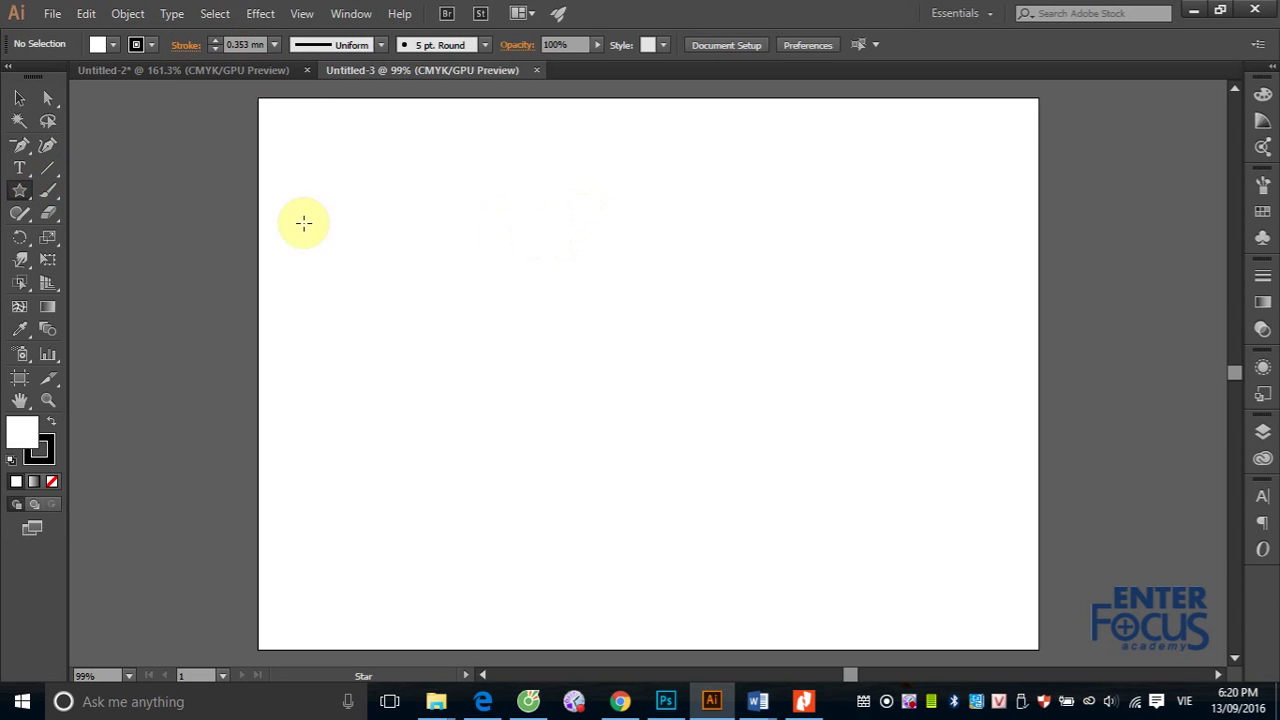
pyautogui.click(18, 168)
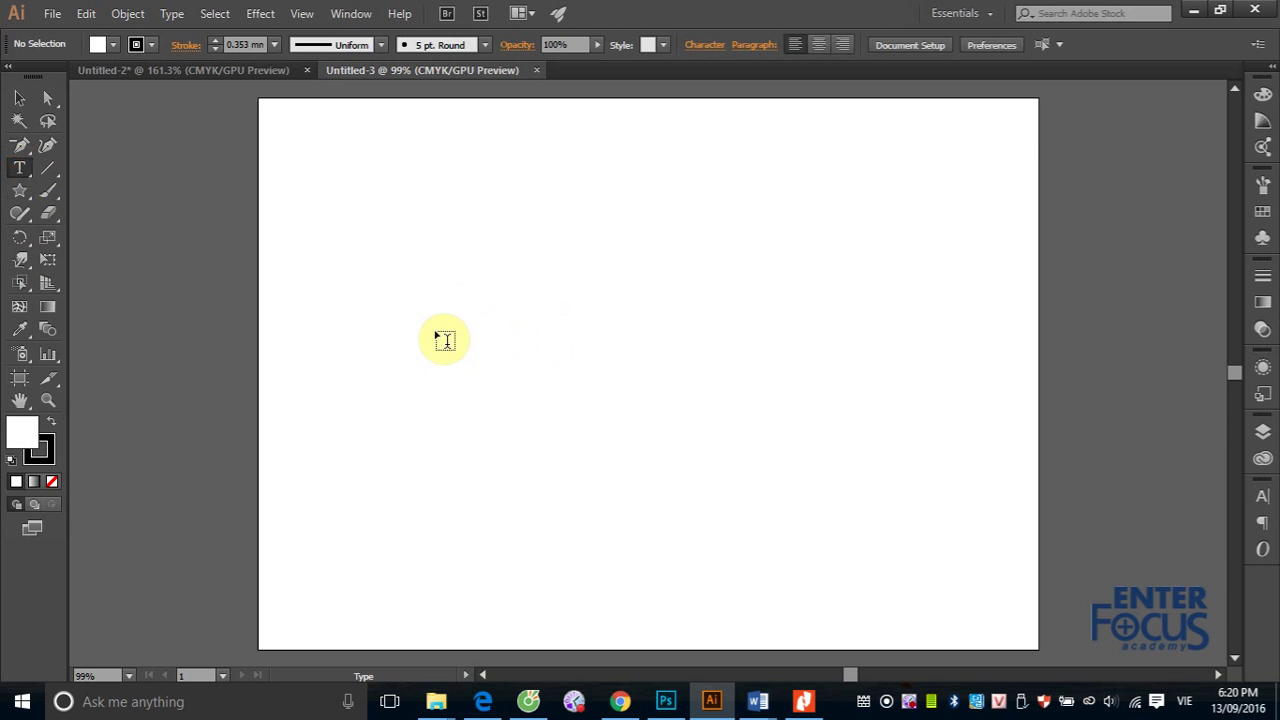
pyautogui.click(411, 330)
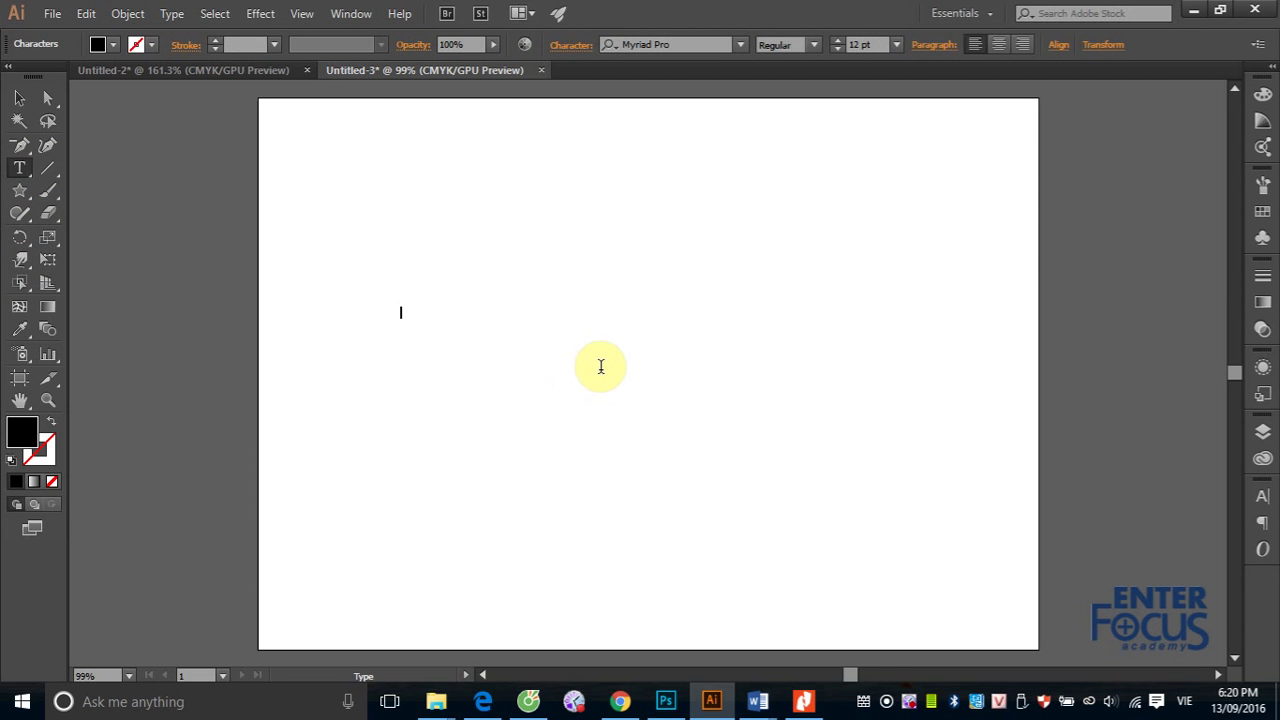
pyautogui.write('ENTER')
pyautogui.write(' FOCUS')
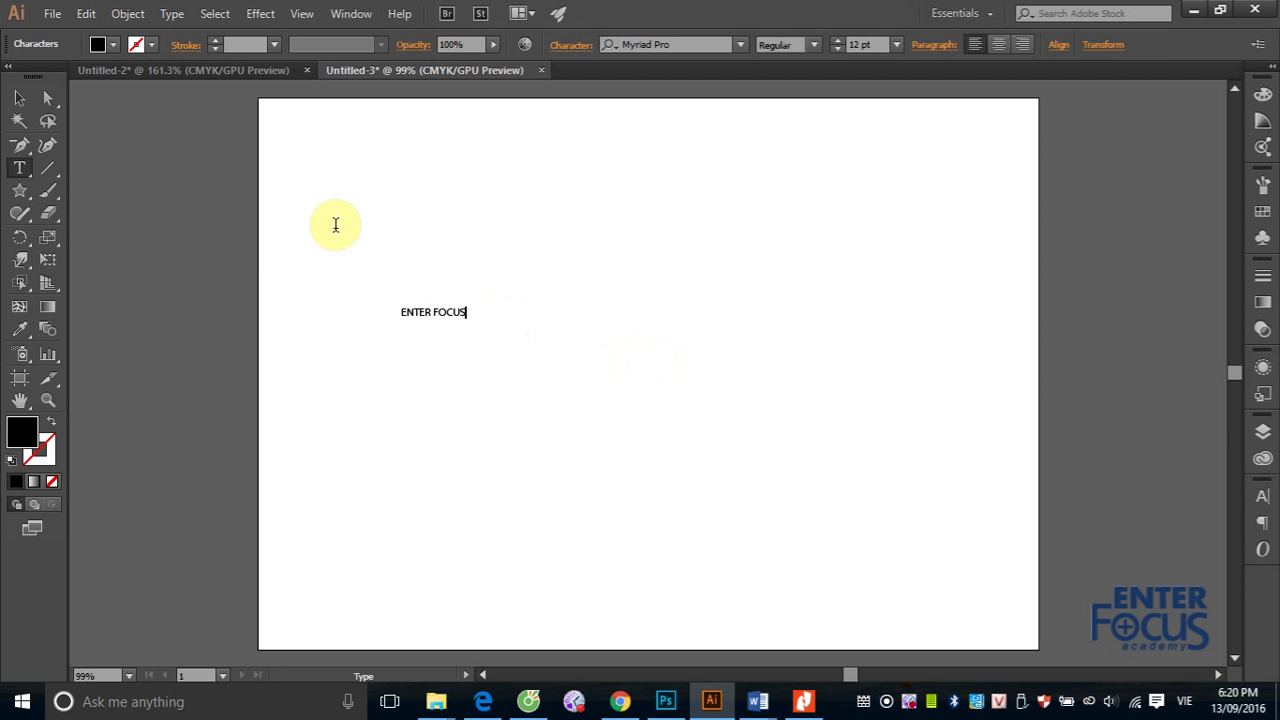
pyautogui.click(18, 98)
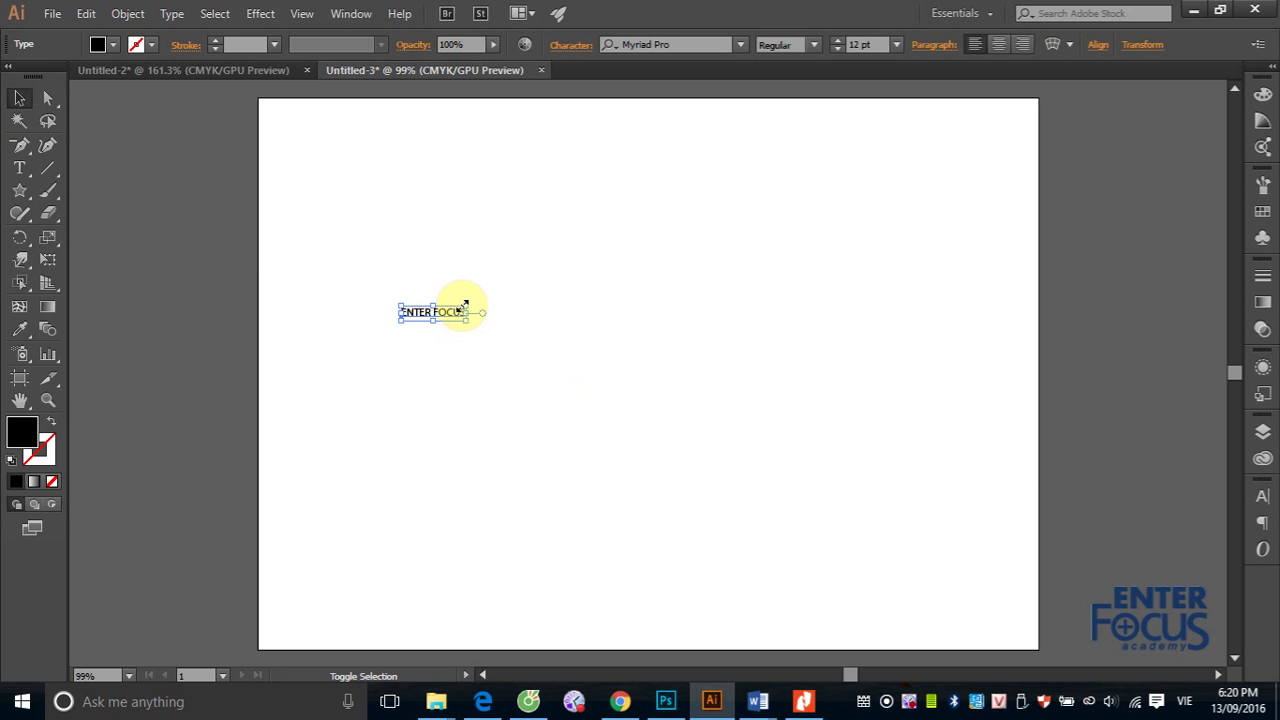
pyautogui.moveTo(466, 306)
pyautogui.mouseDown()
pyautogui.moveTo(1006, 171)
pyautogui.moveTo(920, 191)
pyautogui.moveTo(913, 212)
pyautogui.mouseUp()
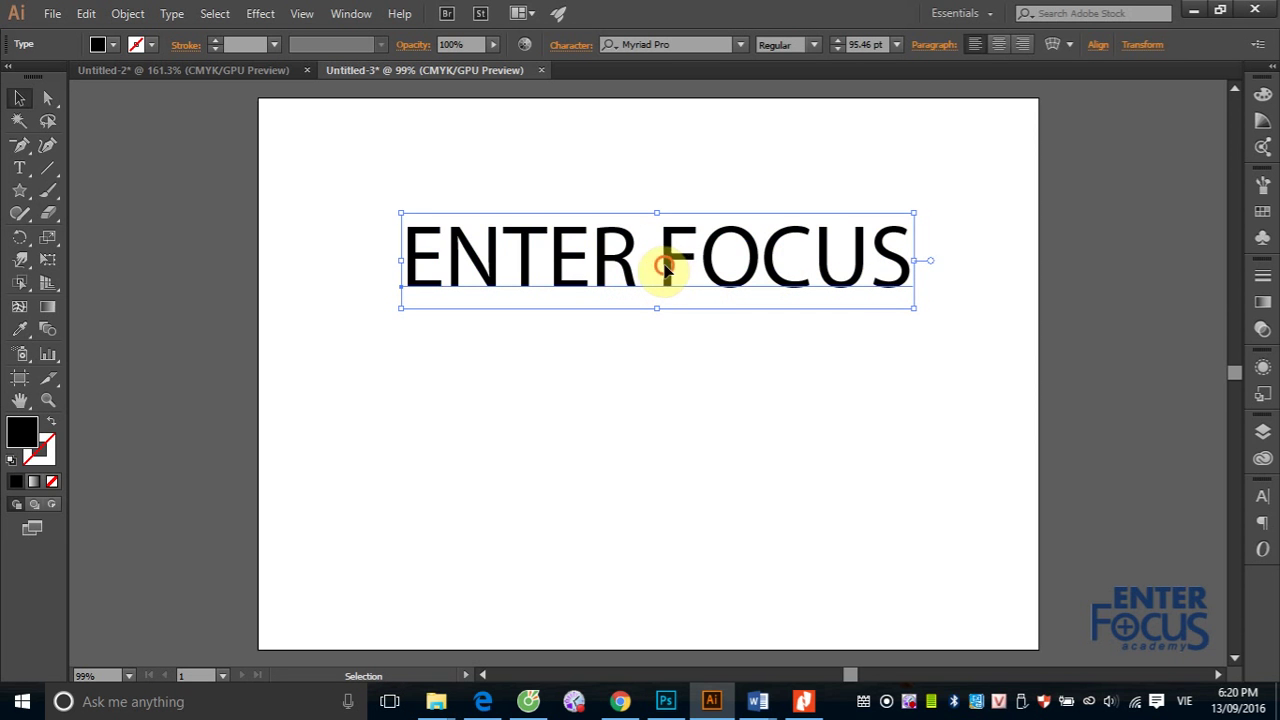
pyautogui.moveTo(667, 270)
pyautogui.mouseDown()
pyautogui.moveTo(612, 277)
pyautogui.moveTo(630, 279)
pyautogui.mouseUp()
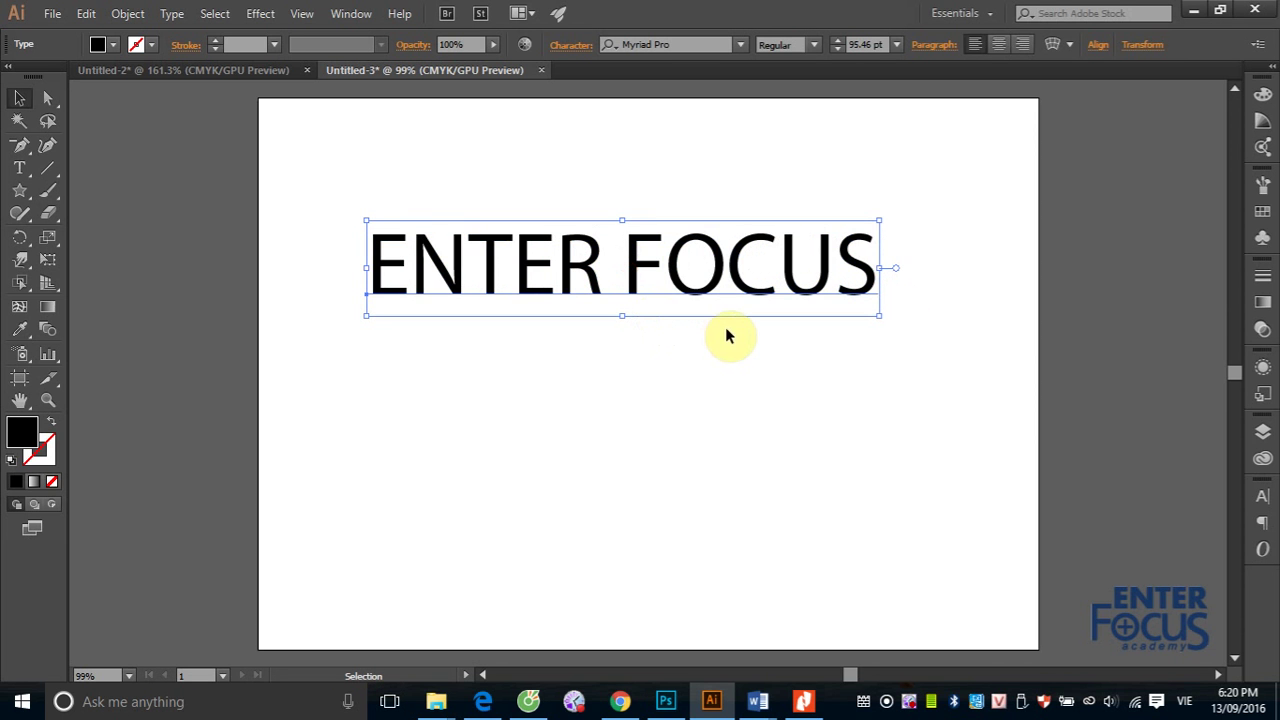
# - Change the text's font from Myriad Pro to Impact
pyautogui.click(647, 45)
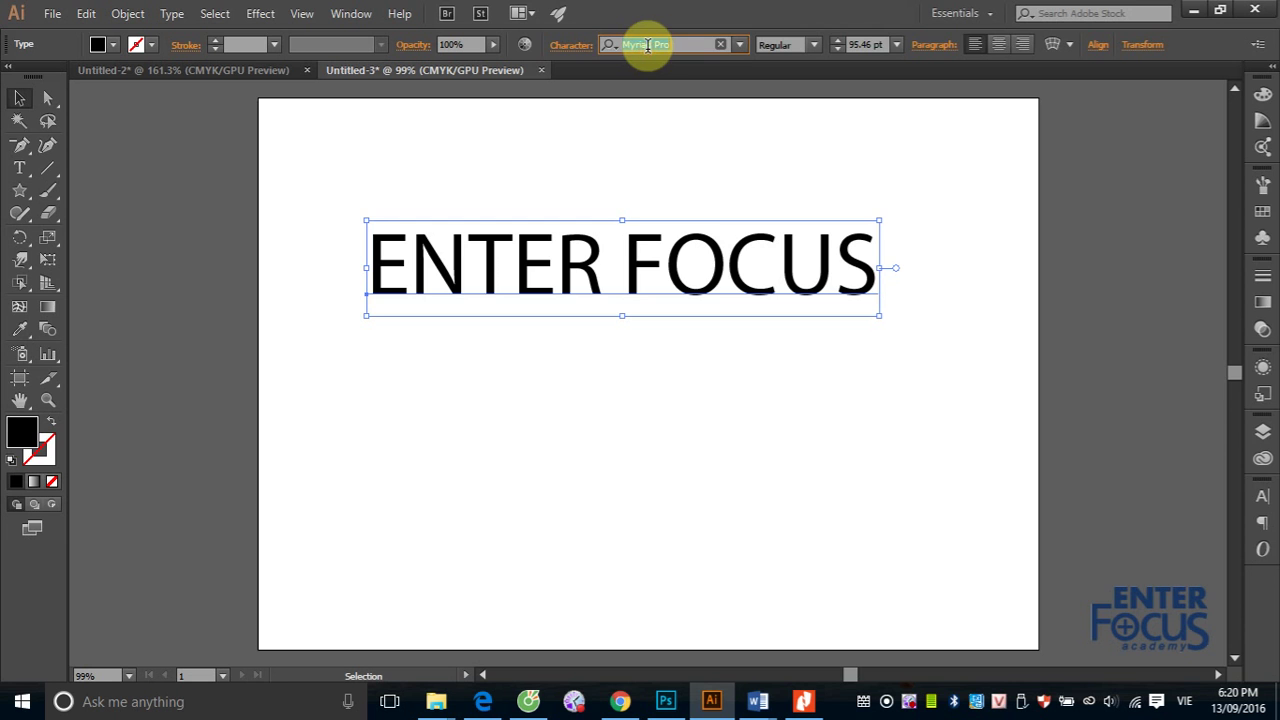
pyautogui.press('BackSpace')
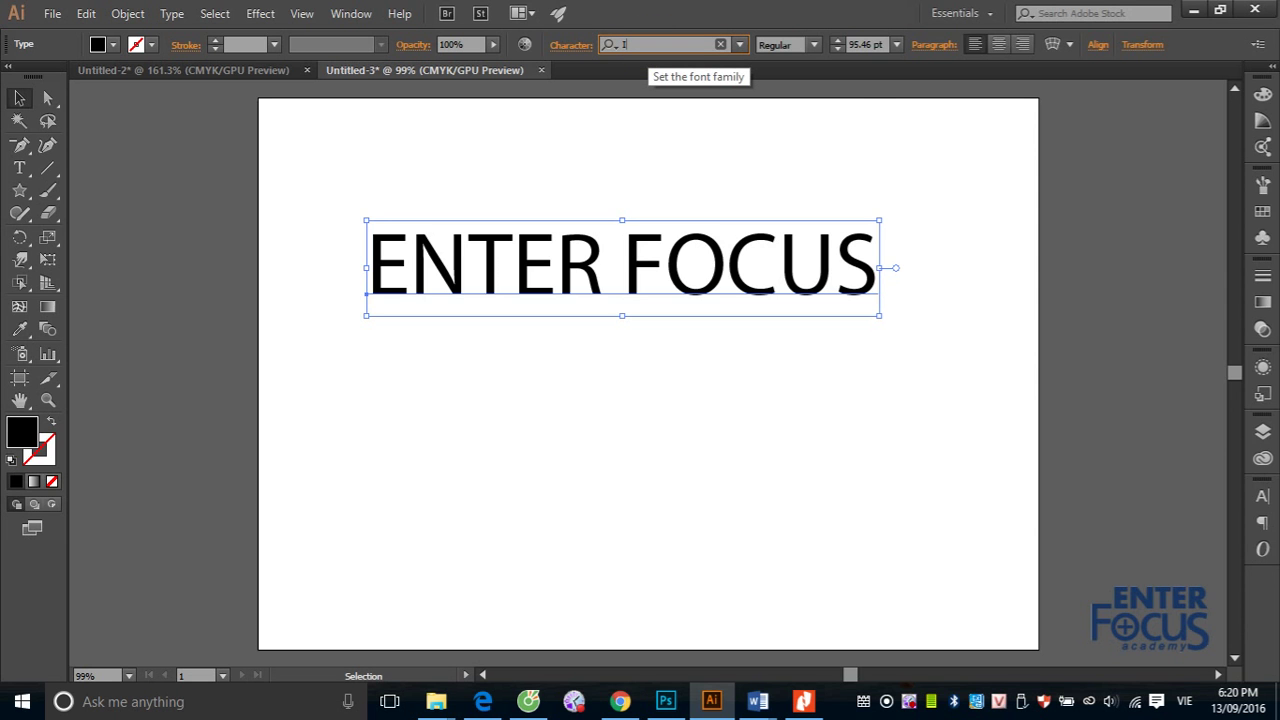
pyautogui.write('m')
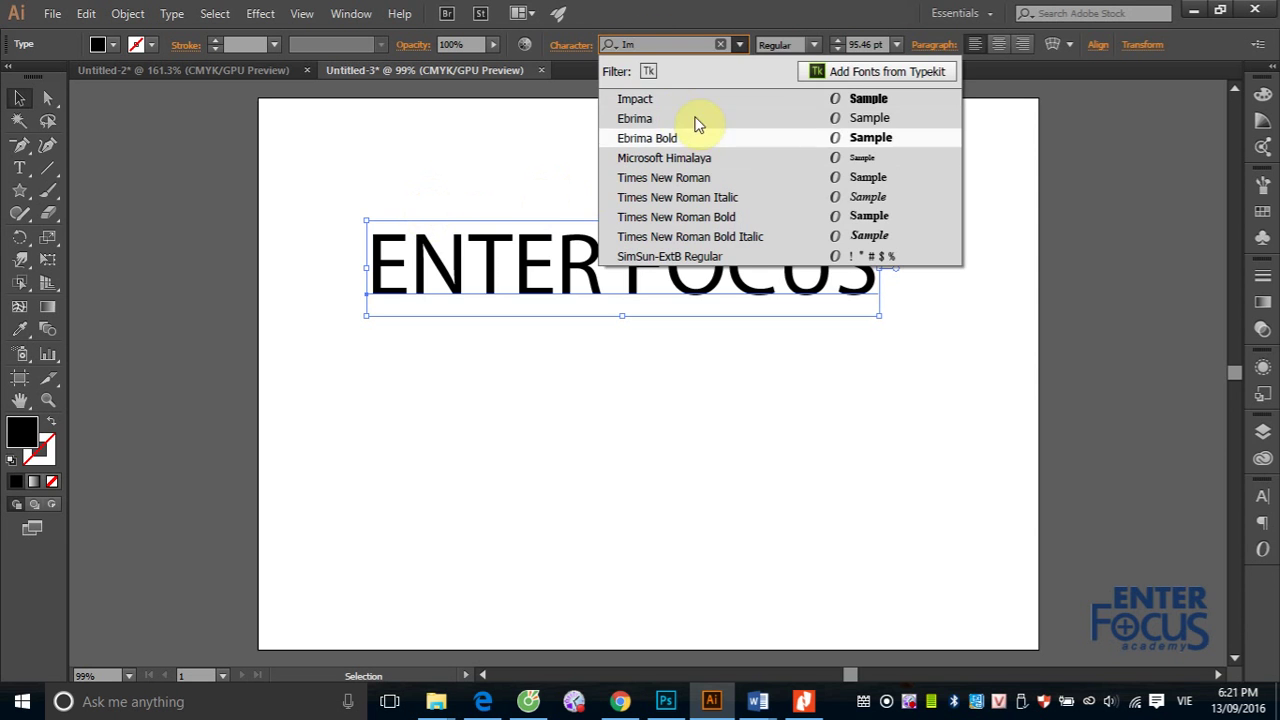
pyautogui.click(655, 97)
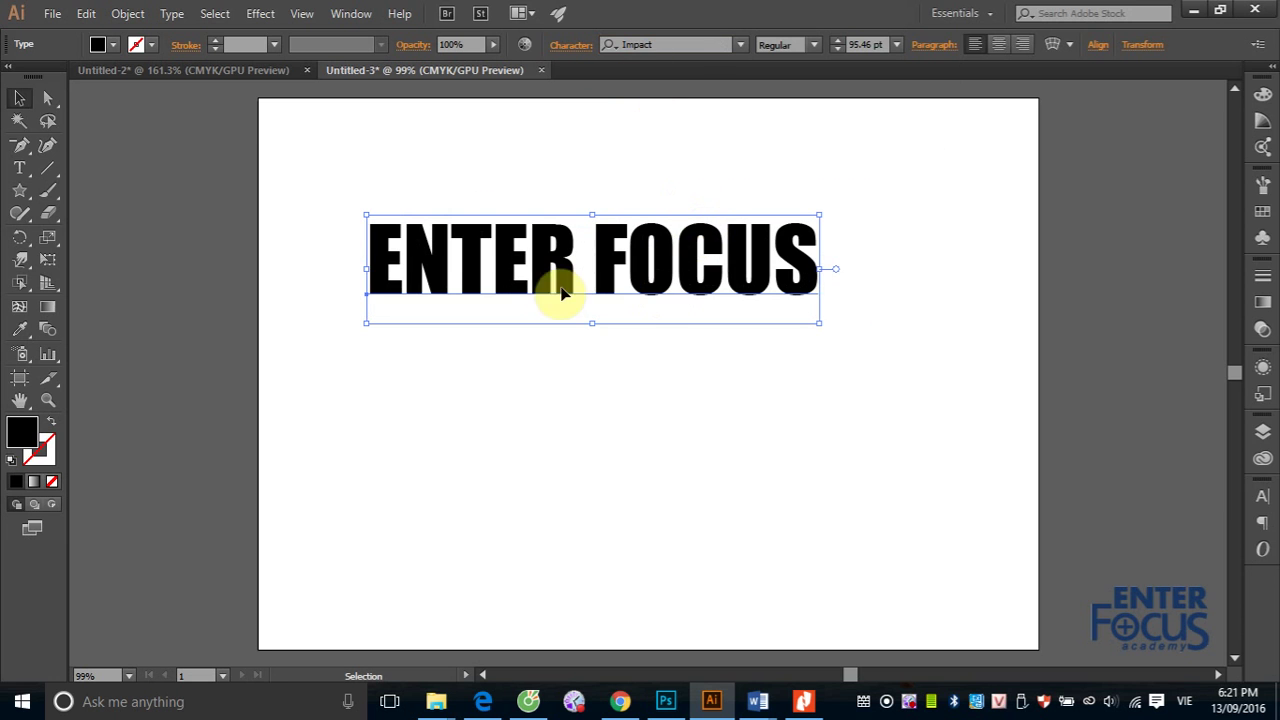
# - Reflect a copy of ENTER FOCUS across the horizontal axis and place it beneath the original
pyautogui.click(20, 240)
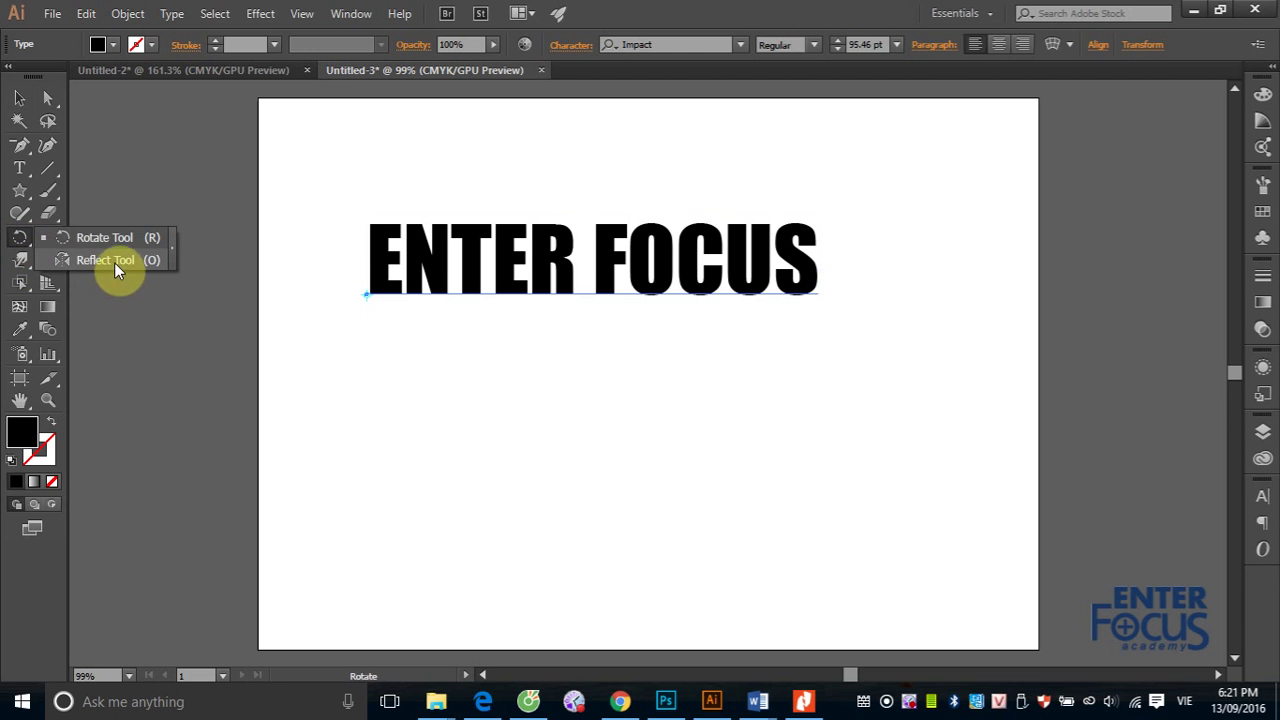
pyautogui.click(114, 262)
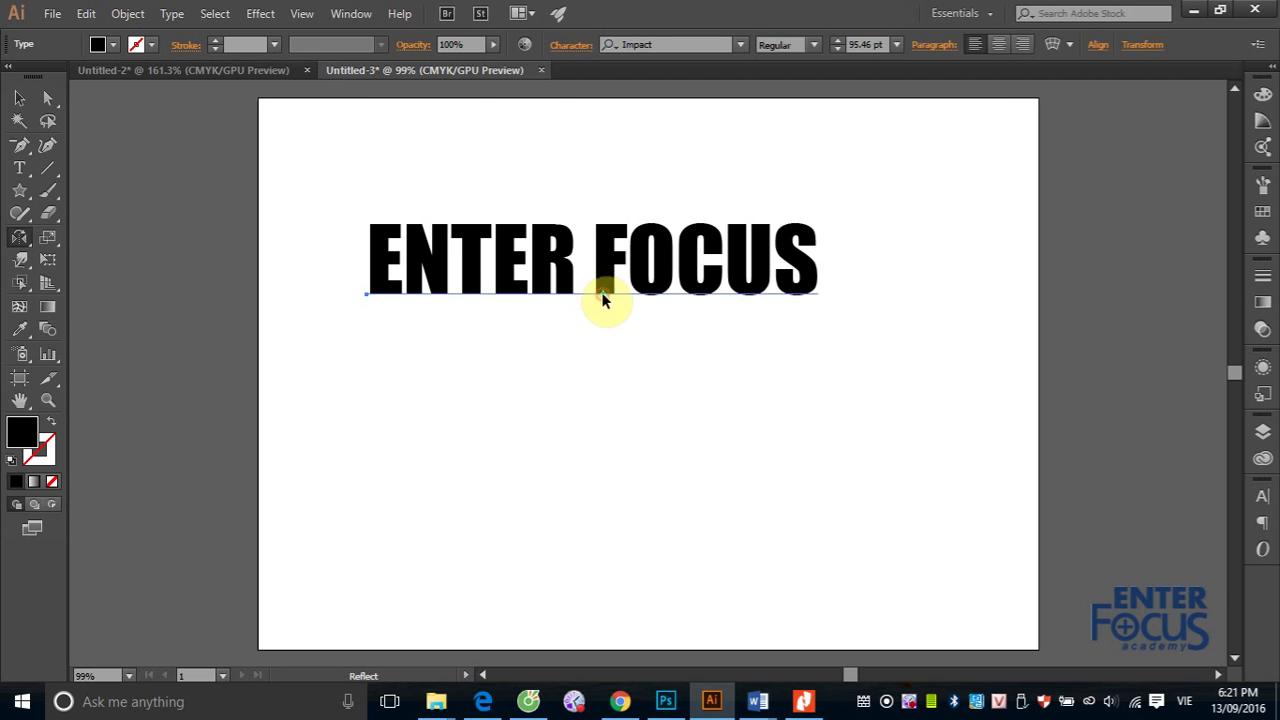
pyautogui.keyDown('alt'); pyautogui.click(603, 292); pyautogui.keyUp('alt')
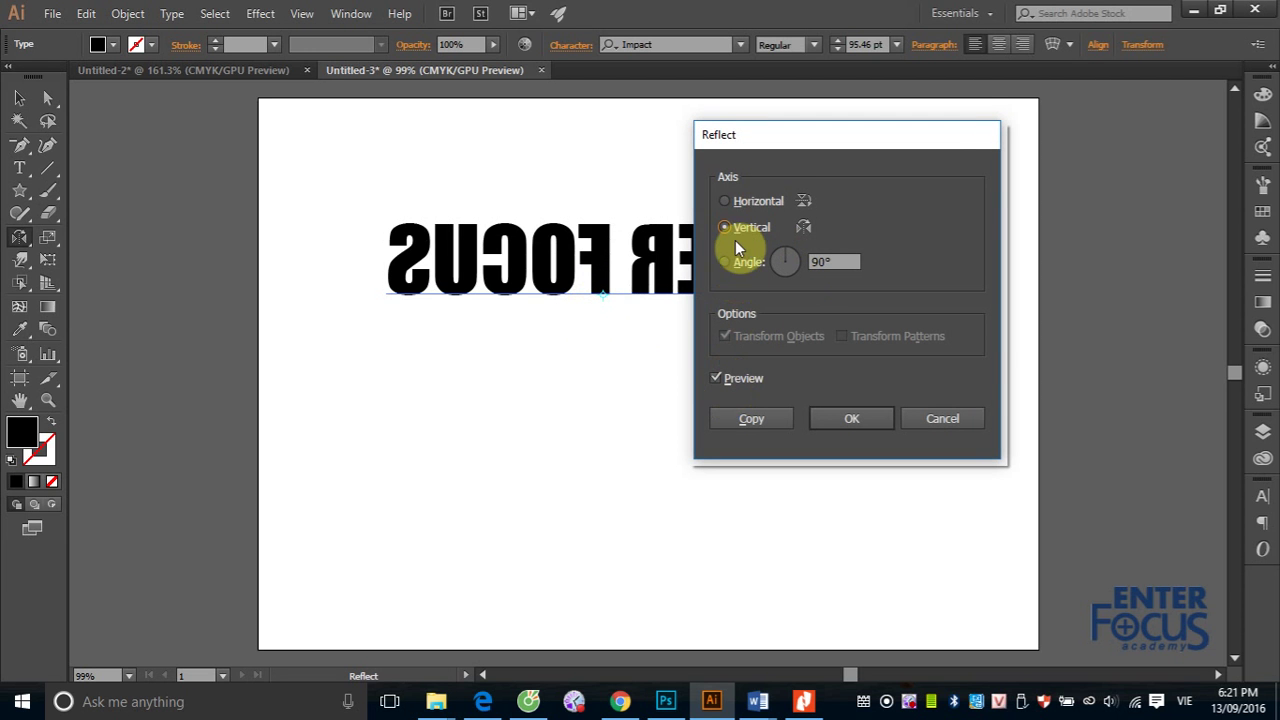
pyautogui.click(741, 201)
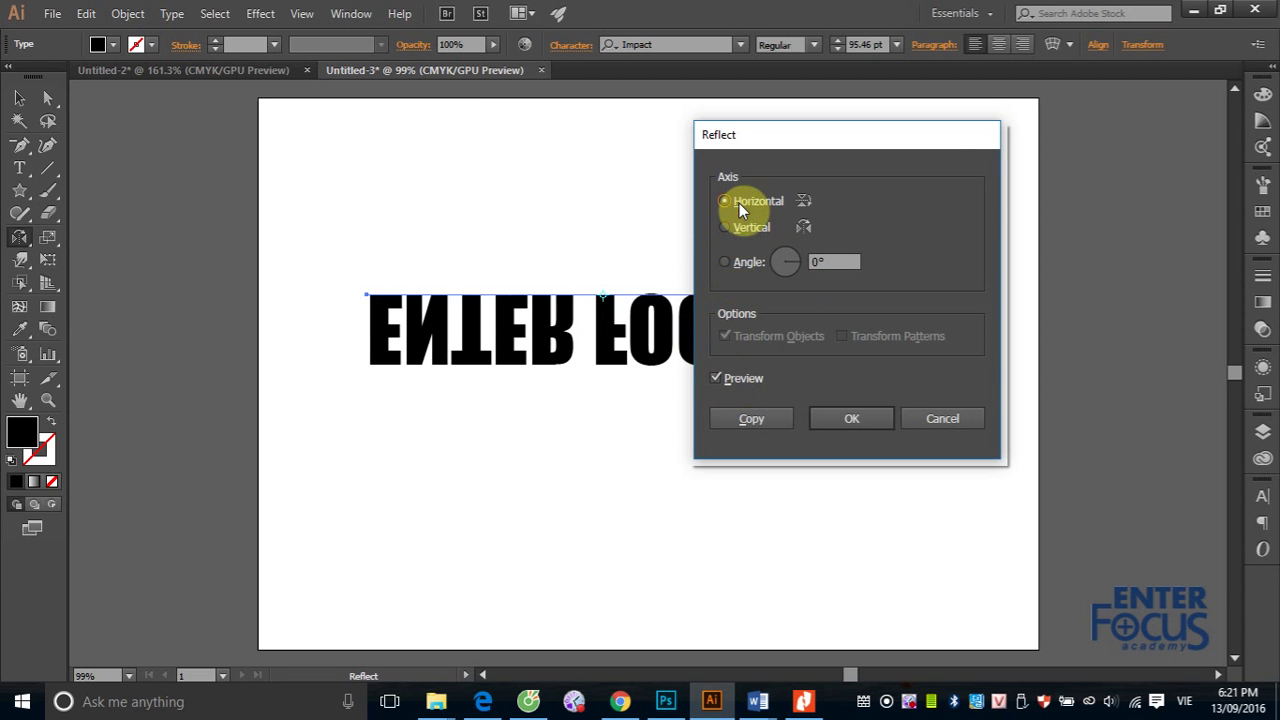
pyautogui.click(770, 422)
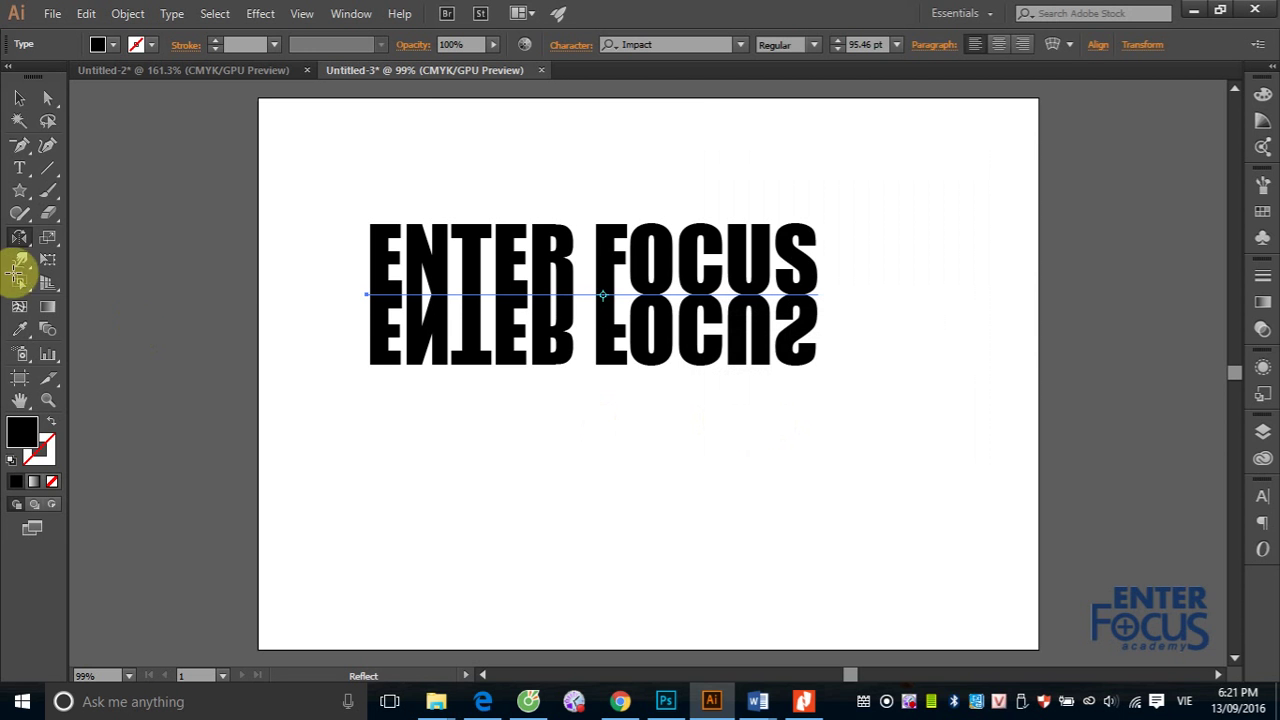
pyautogui.click(19, 97)
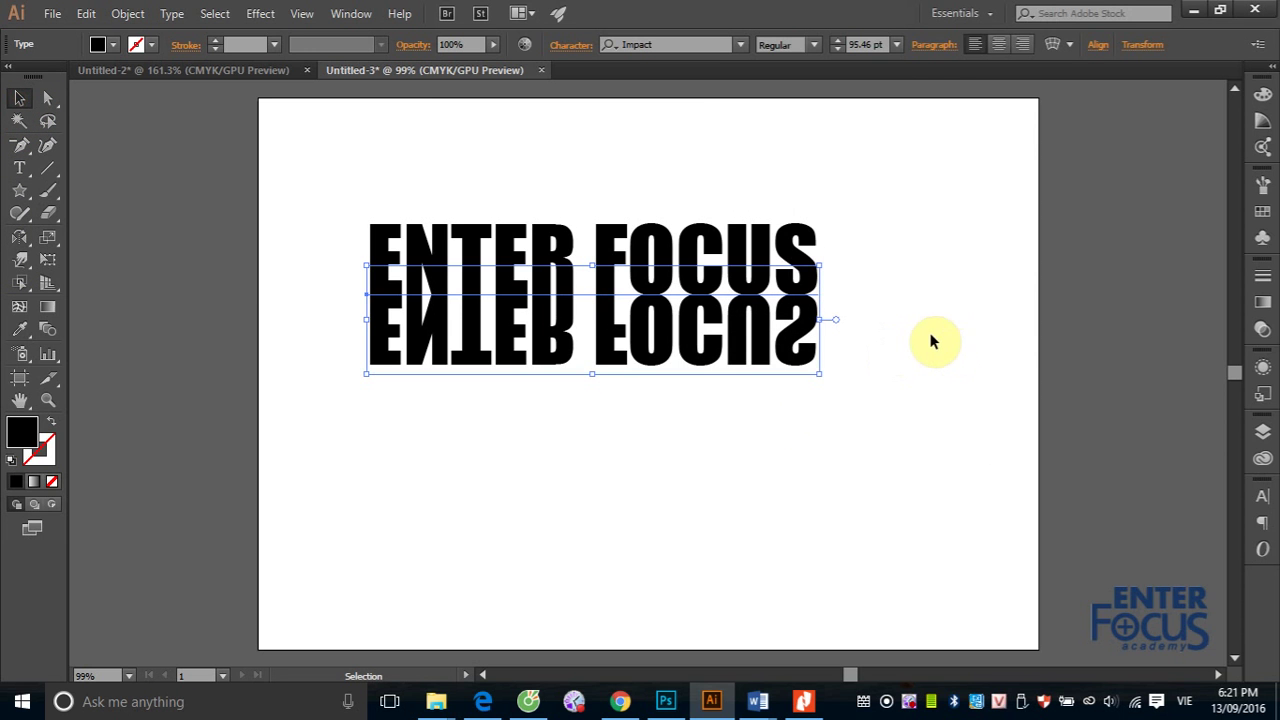
pyautogui.click(918, 358)
pyautogui.moveTo(700, 359)
pyautogui.mouseDown()
pyautogui.moveTo(700, 370)
pyautogui.moveTo(698, 358)
pyautogui.mouseUp()
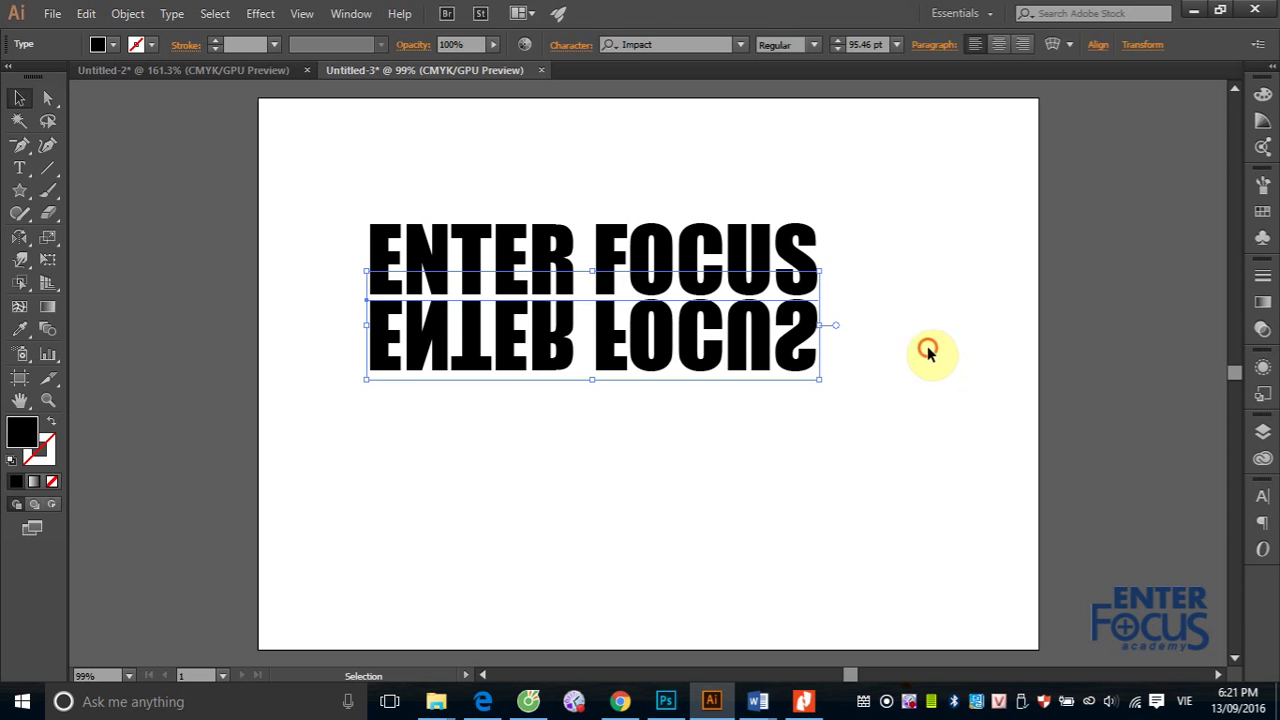
pyautogui.click(924, 352)
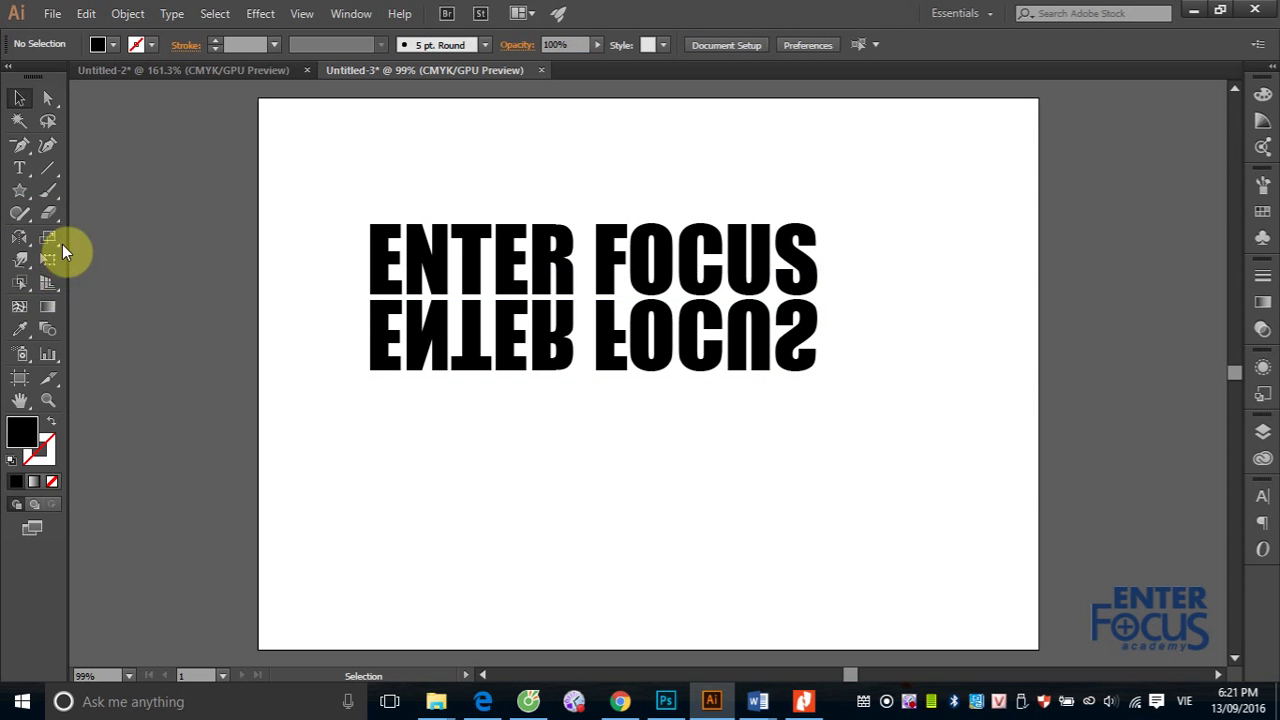
# - Draw a large rectangle below the text and fill it with a white-to-black gradient
pyautogui.click(20, 213)
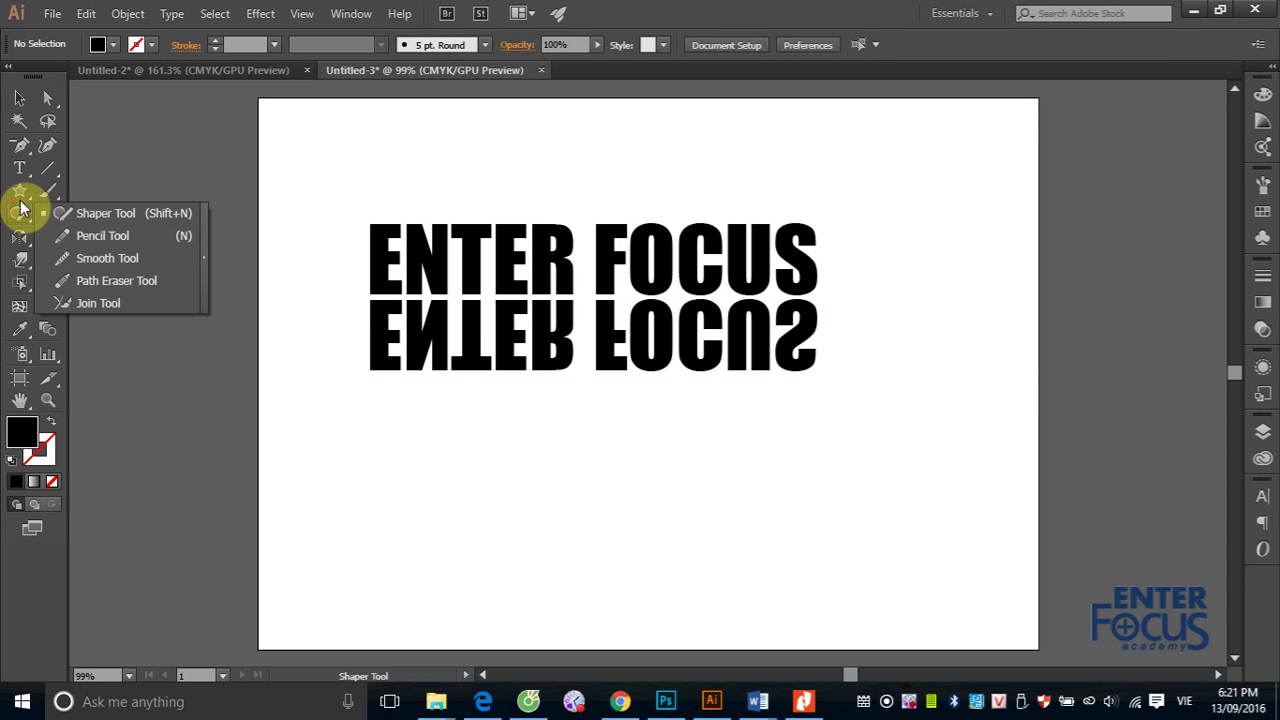
pyautogui.click(19, 192)
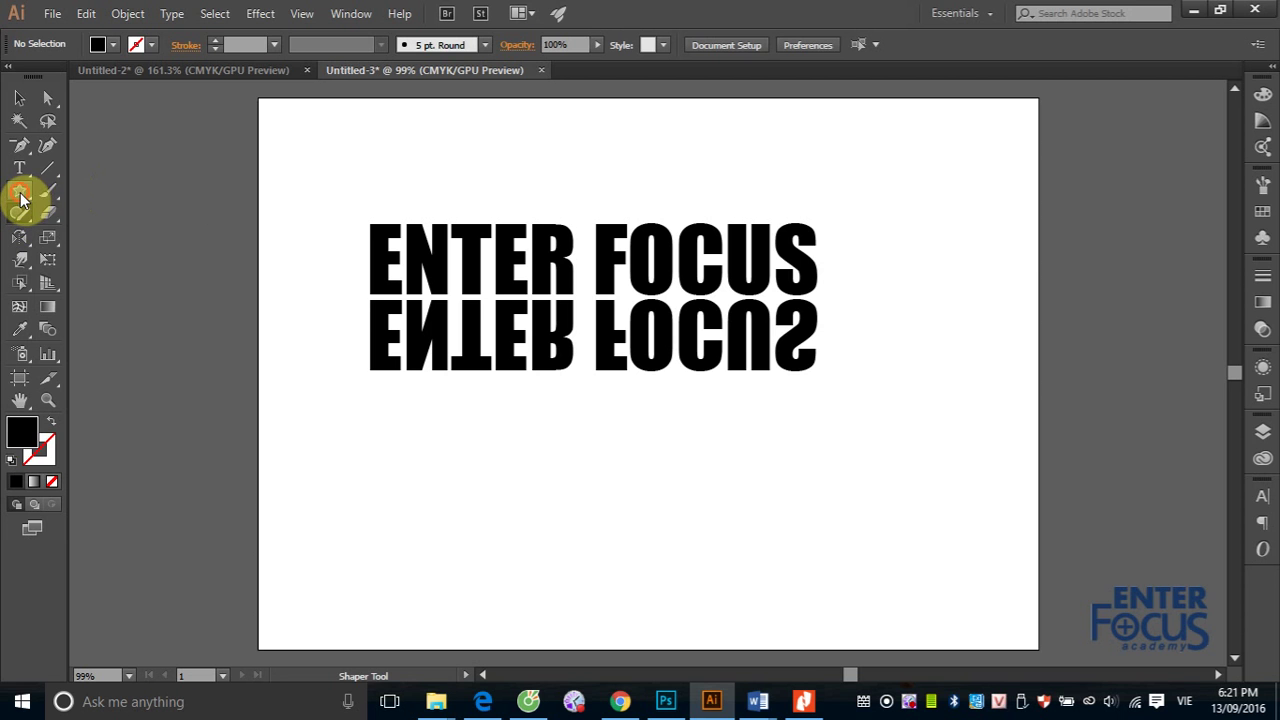
pyautogui.click(19, 190)
pyautogui.click(82, 192)
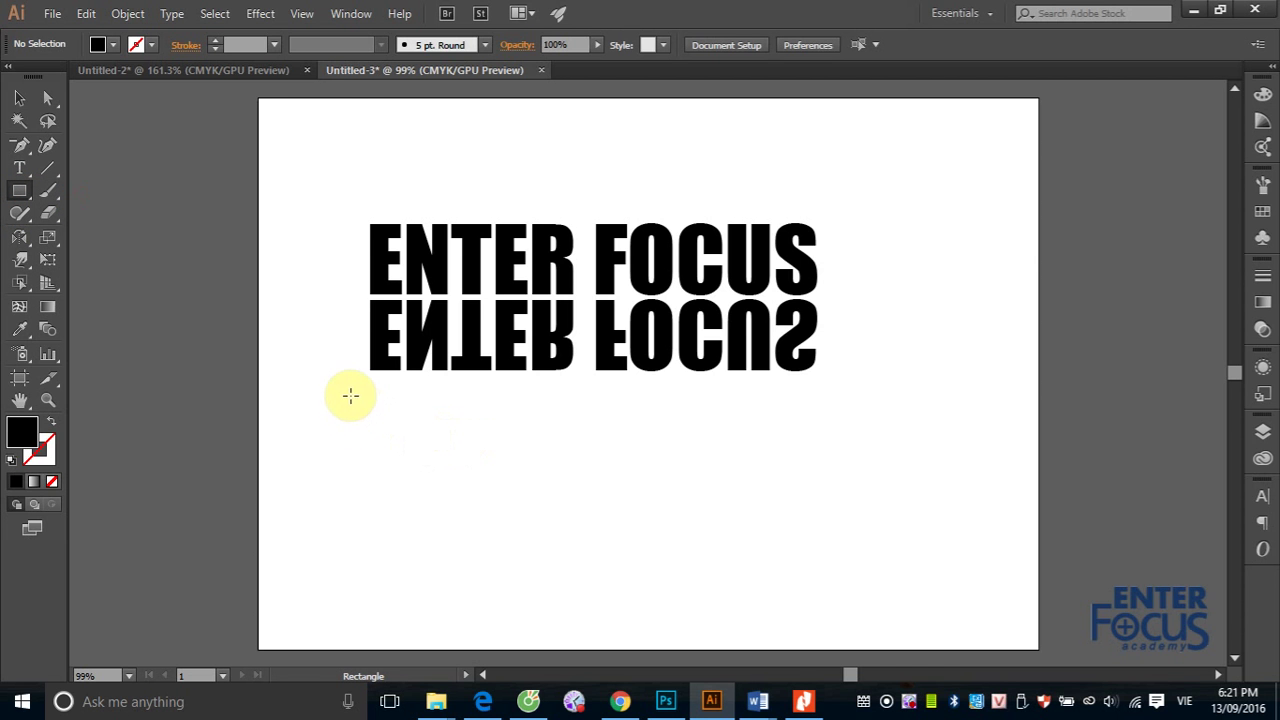
pyautogui.moveTo(336, 393); pyautogui.dragTo(838, 607)
pyautogui.click(19, 97)
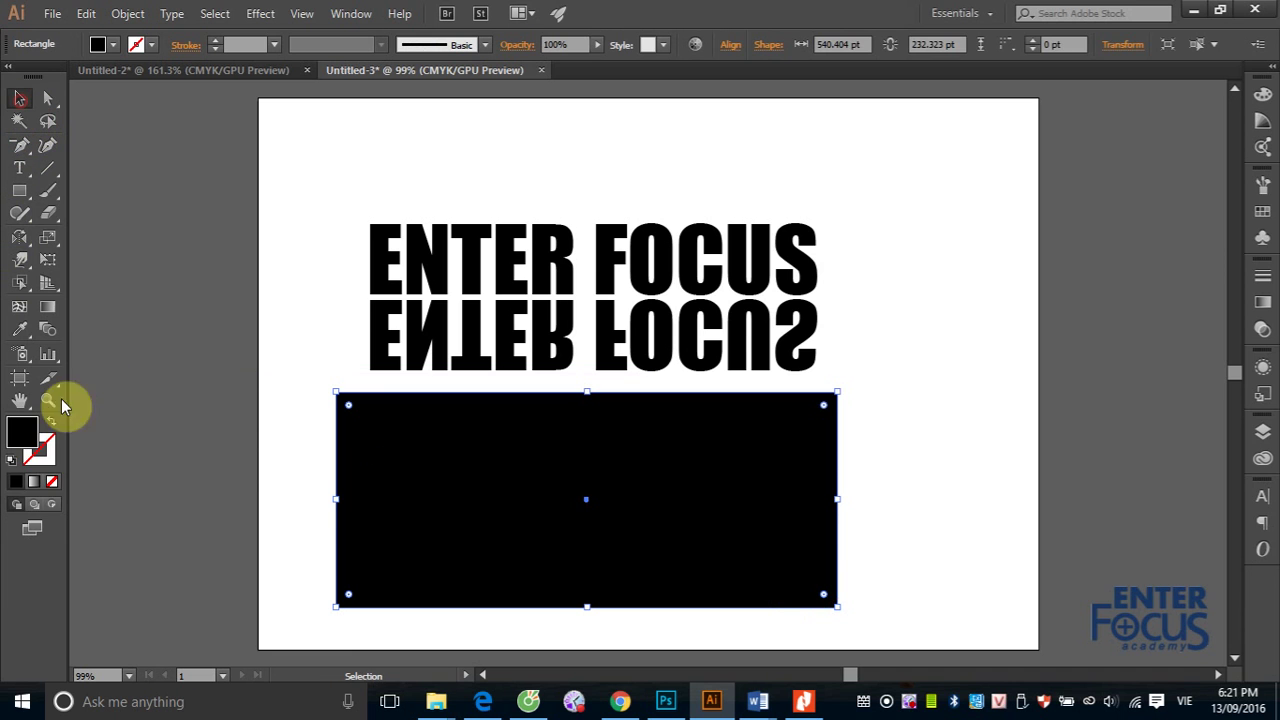
pyautogui.click(36, 486)
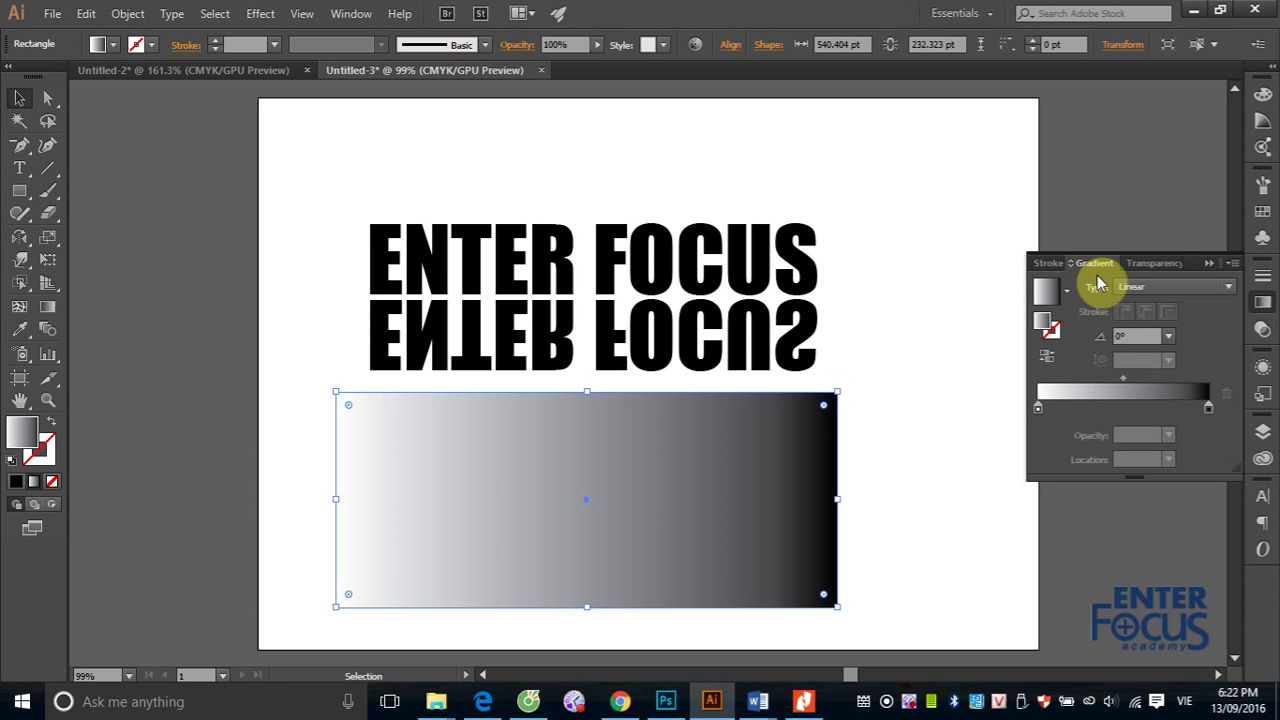
# - Set the gradient angle to 90°, reverse it, shift the midpoint right, and move the rectangle over the reflection
pyautogui.click(1137, 336)
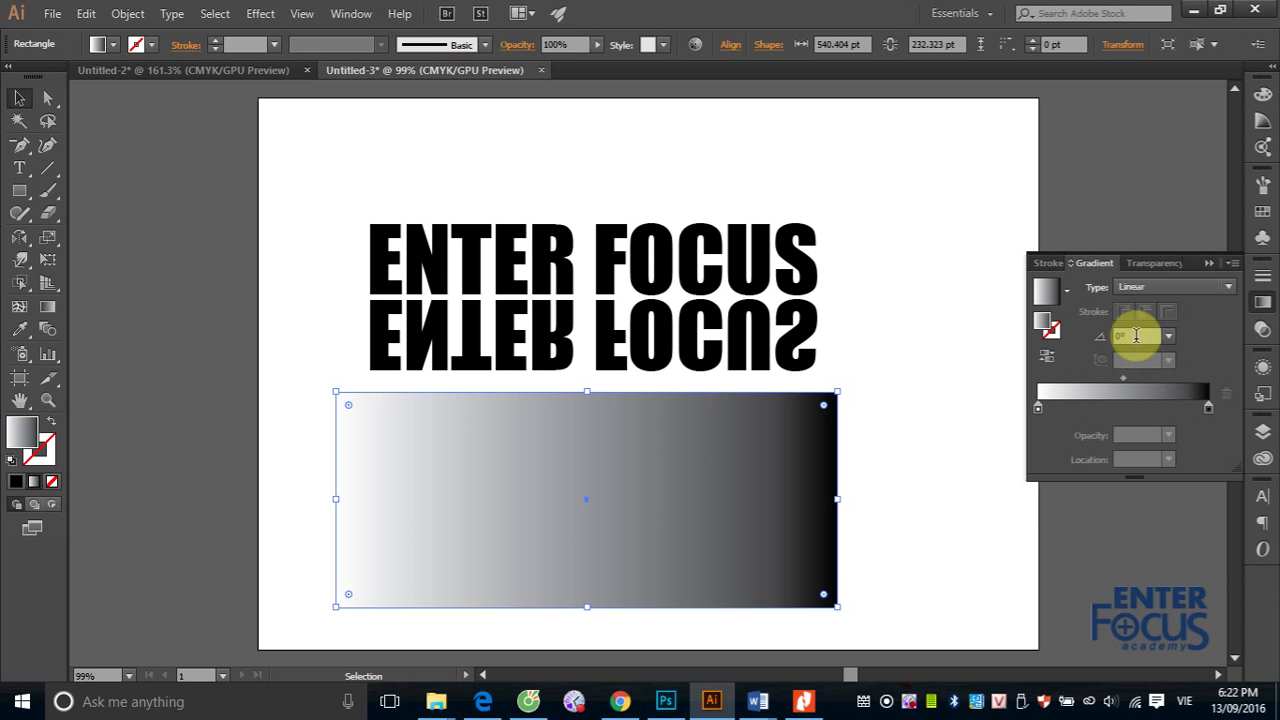
pyautogui.write('90')
pyautogui.press('Return')
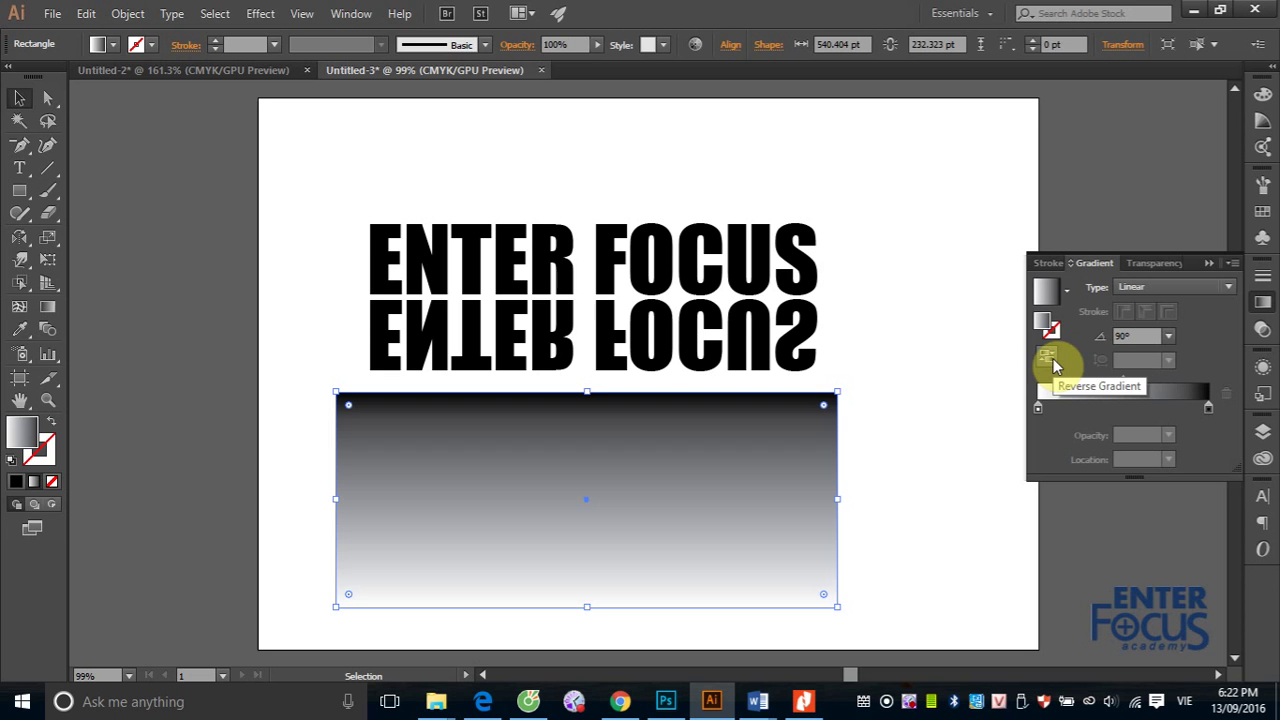
pyautogui.click(1047, 358)
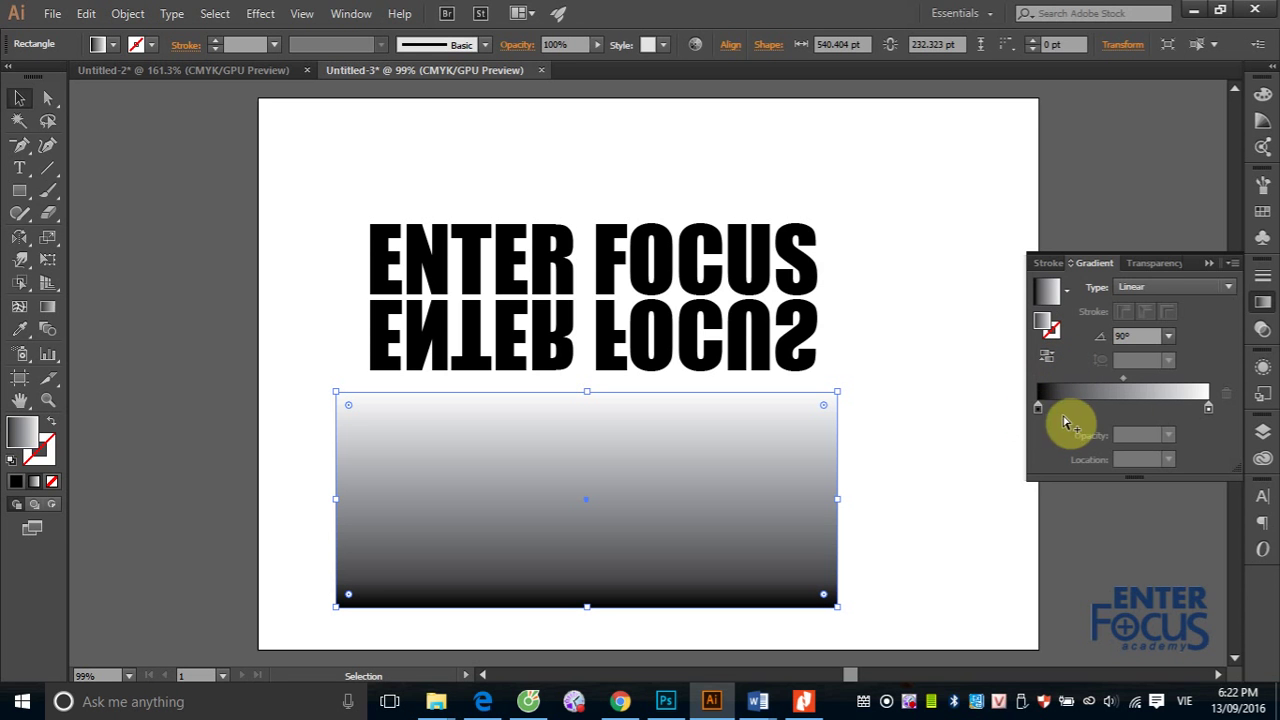
pyautogui.moveTo(1122, 378); pyautogui.dragTo(1176, 378)
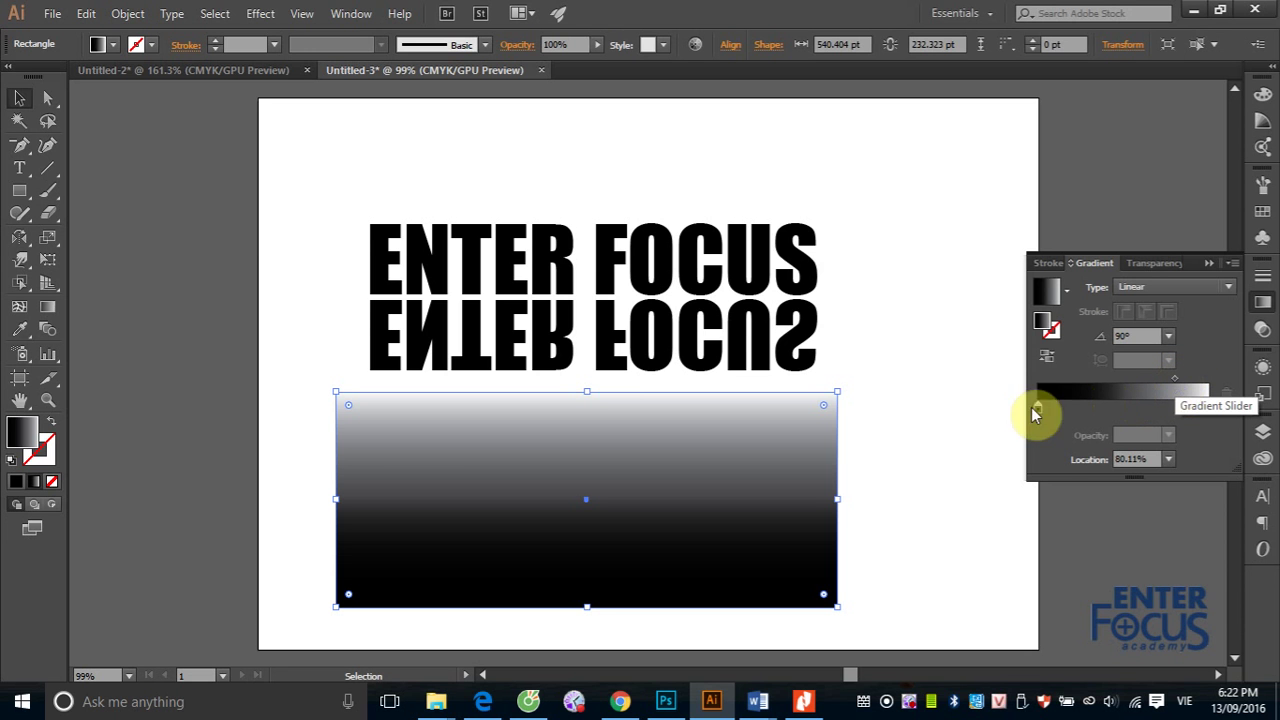
pyautogui.click(181, 336)
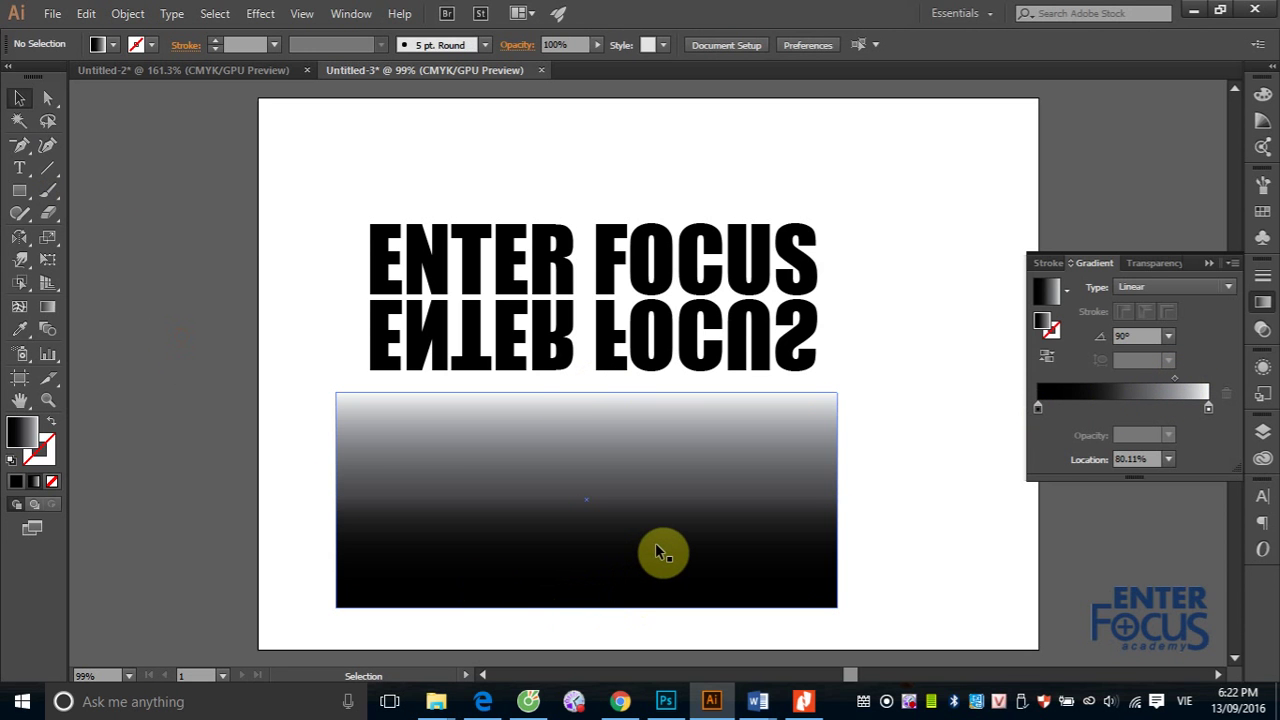
pyautogui.moveTo(679, 552); pyautogui.dragTo(681, 456)
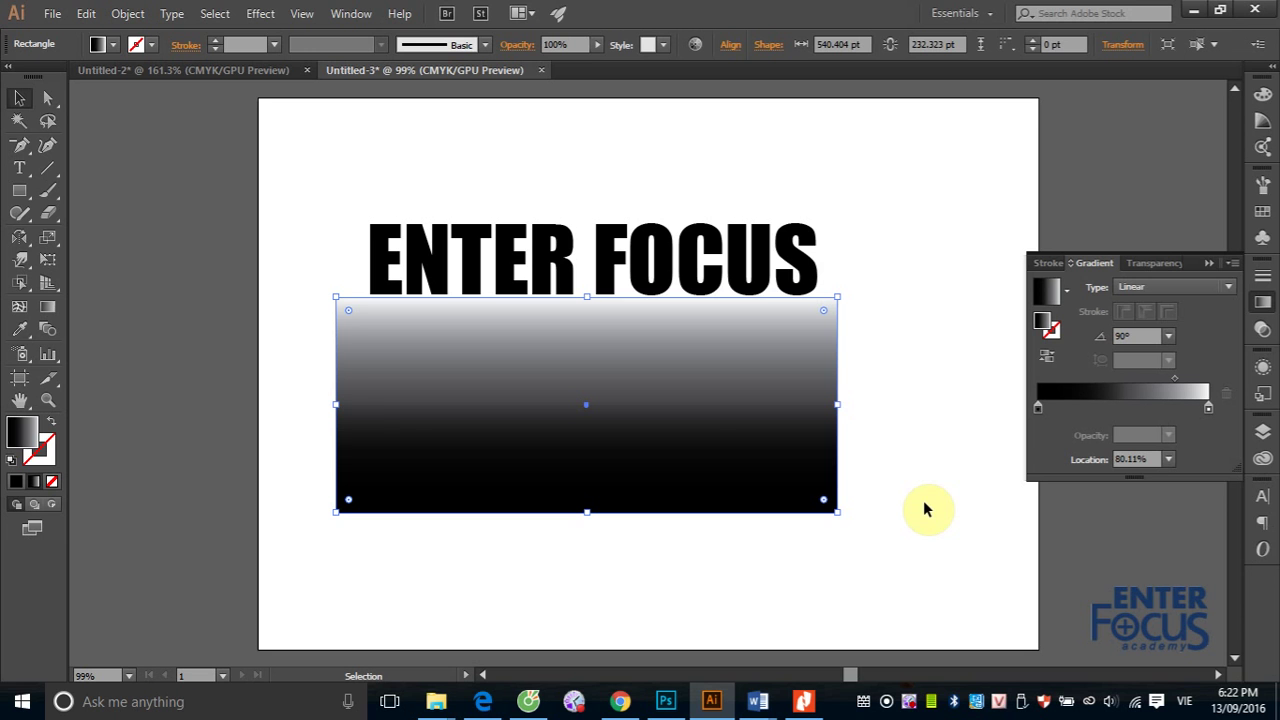
pyautogui.click(942, 369)
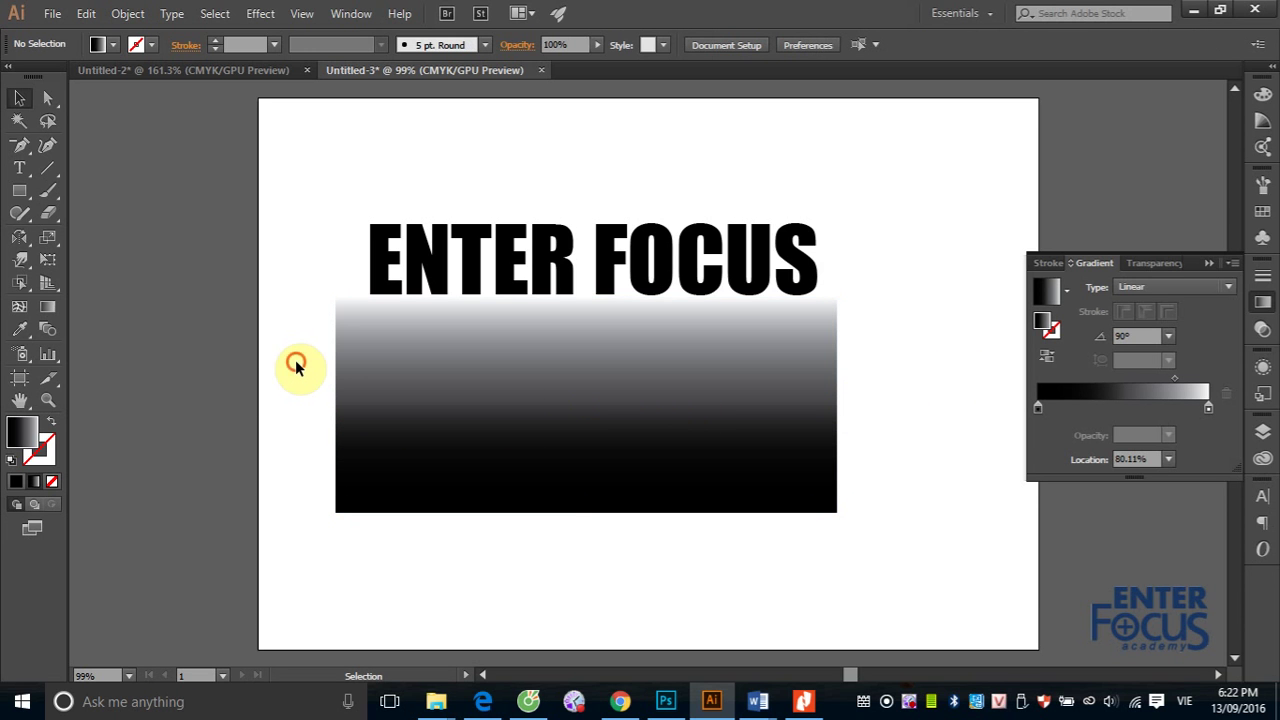
# - Select the reflected text and gradient rectangle and apply Make Opacity Mask from the Transparency panel
pyautogui.moveTo(295, 364); pyautogui.dragTo(921, 488)
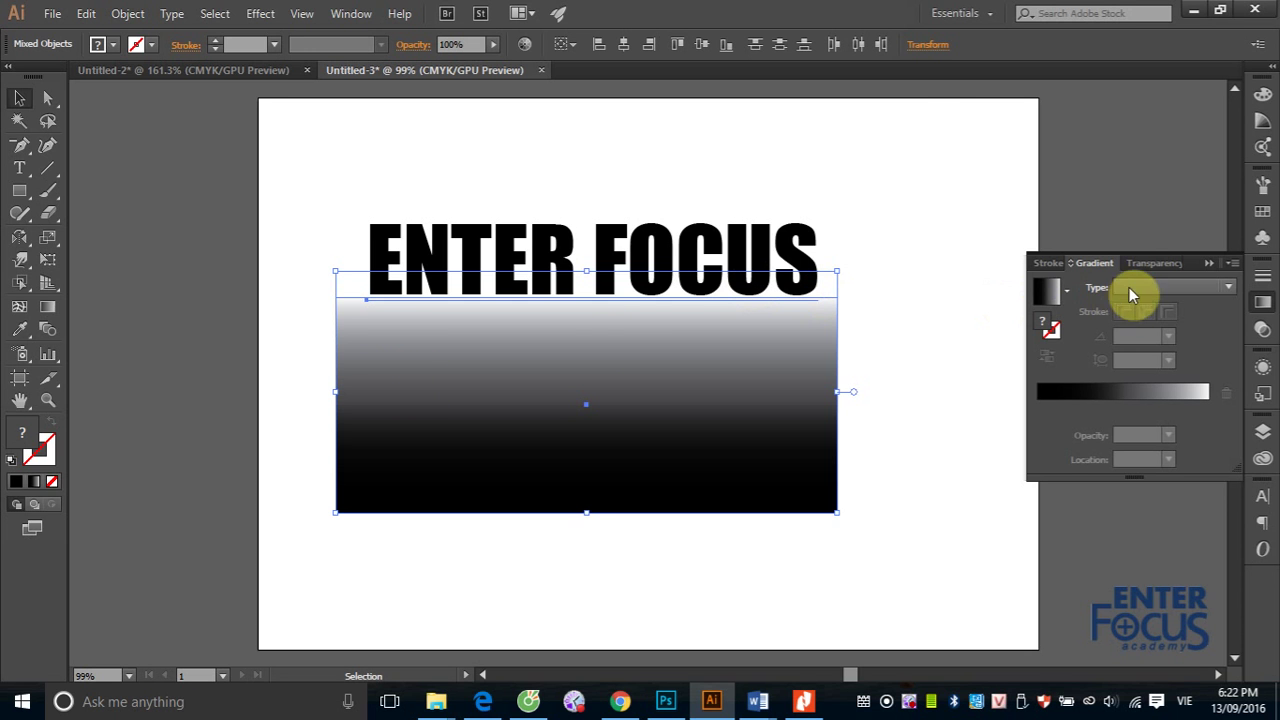
pyautogui.click(1146, 266)
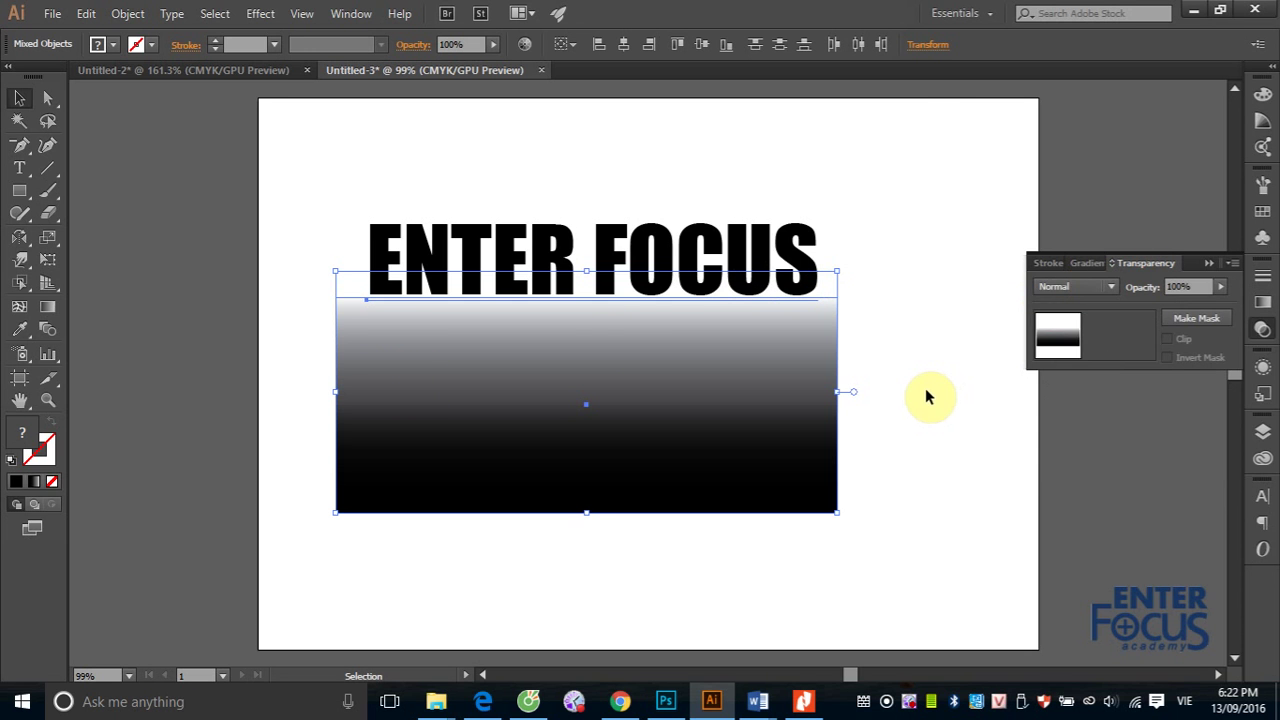
pyautogui.click(1176, 285)
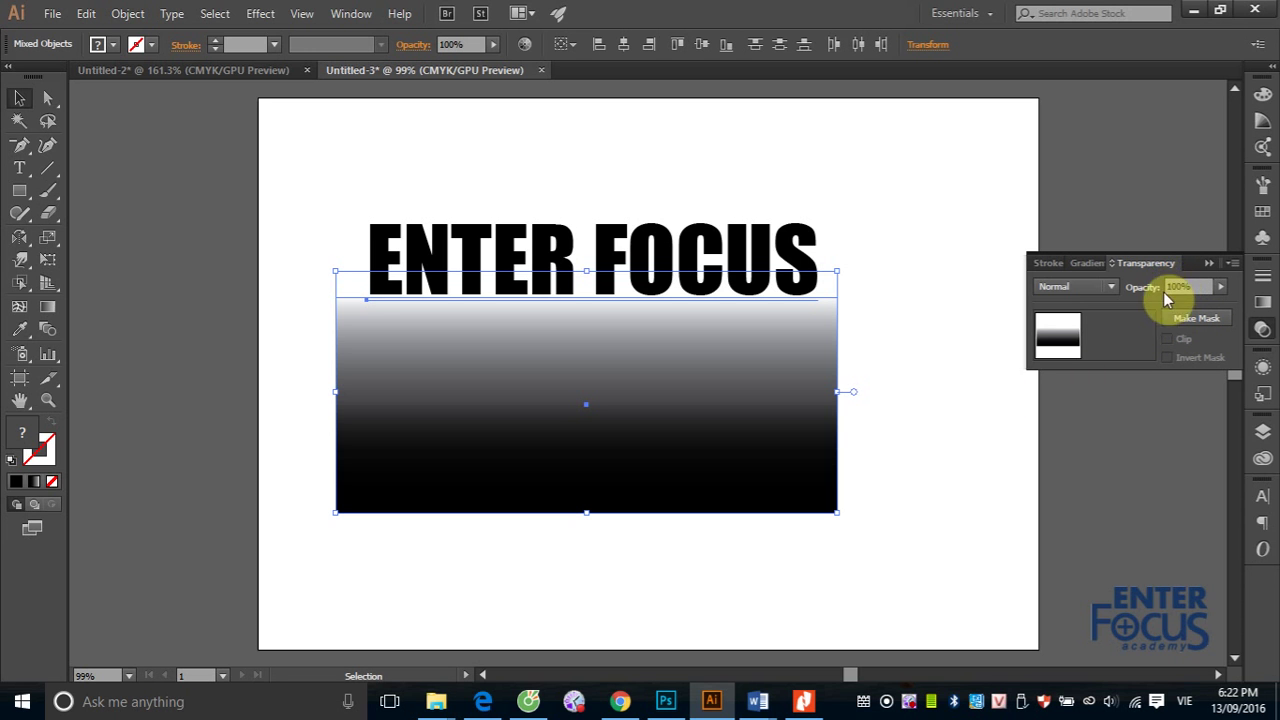
pyautogui.click(1110, 288)
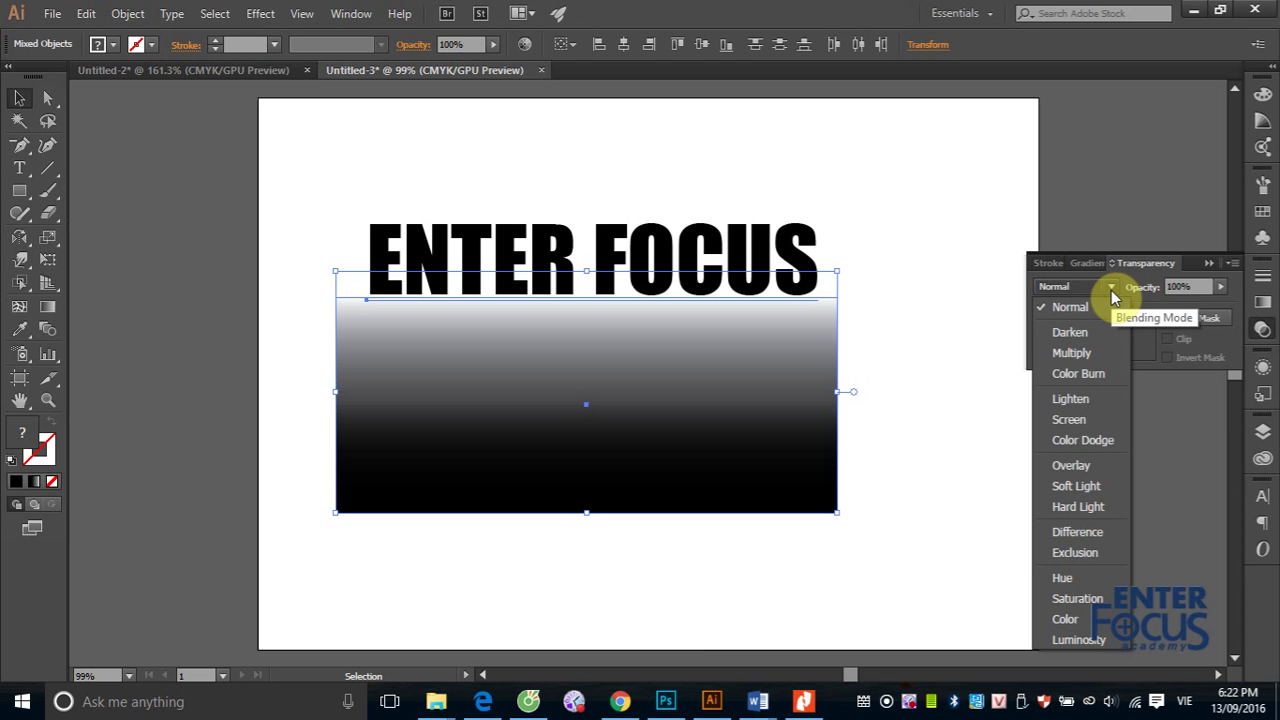
pyautogui.click(1234, 270)
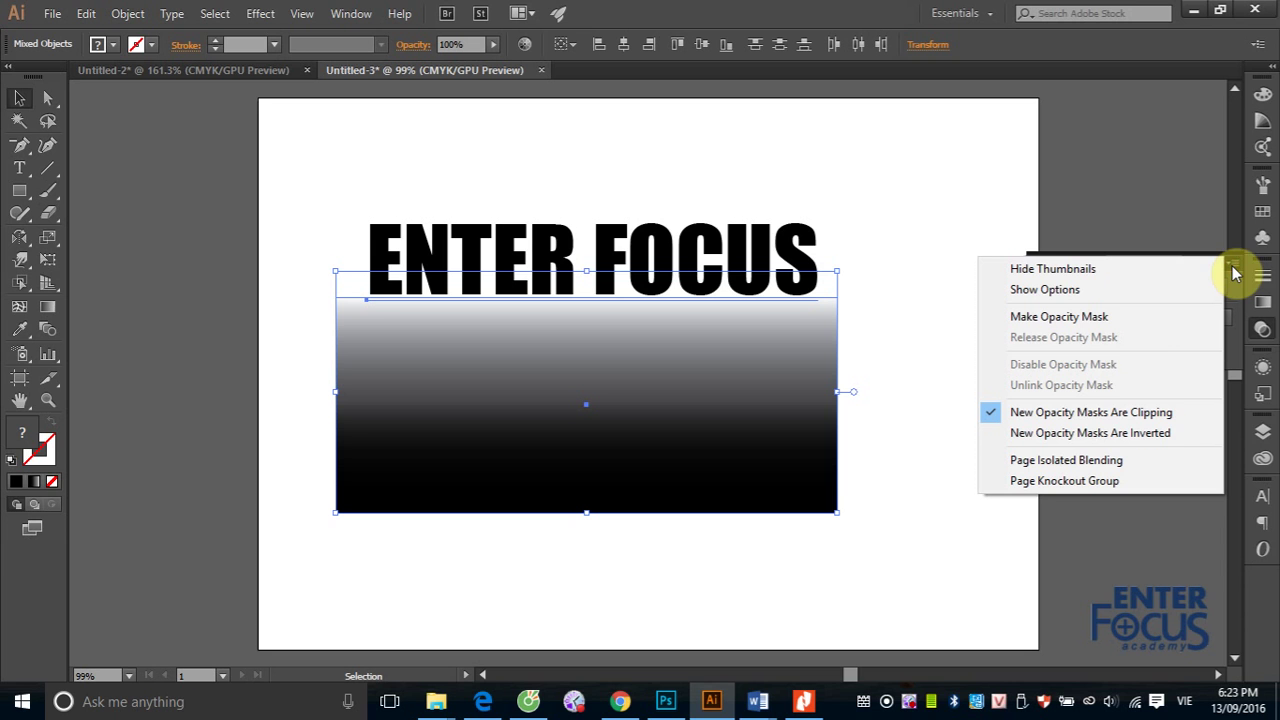
pyautogui.click(1110, 316)
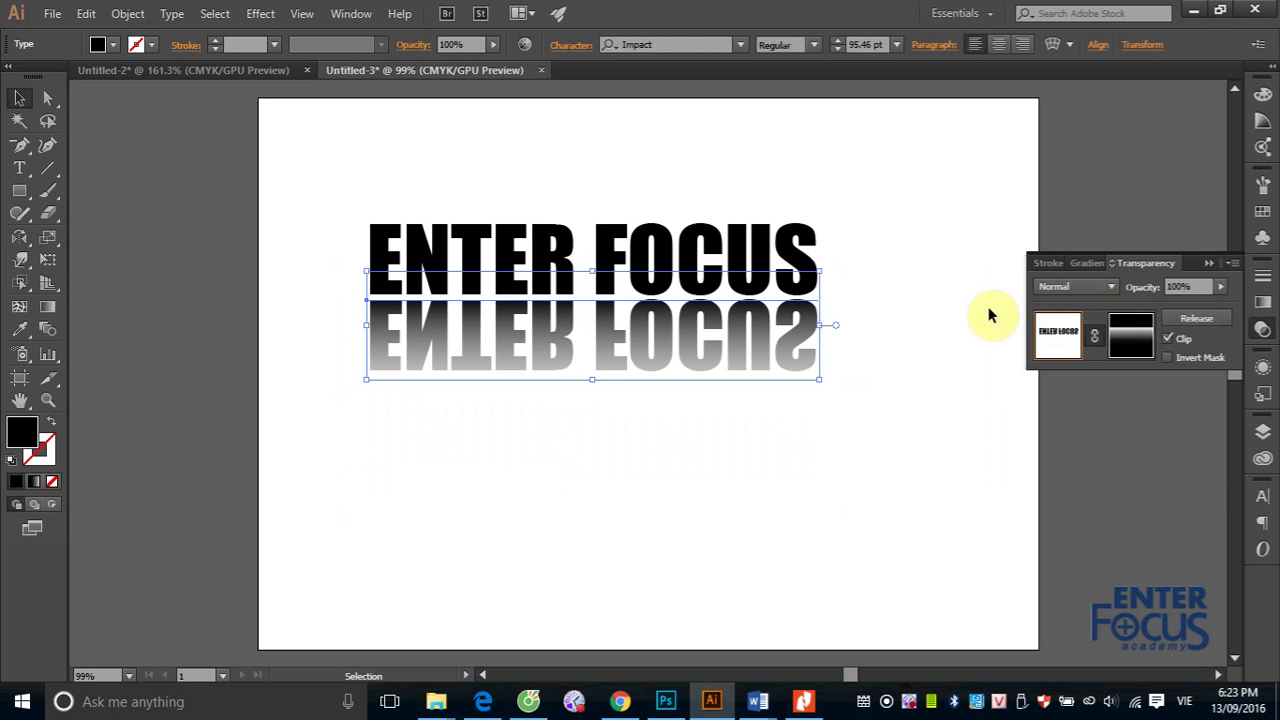
pyautogui.click(1012, 388)
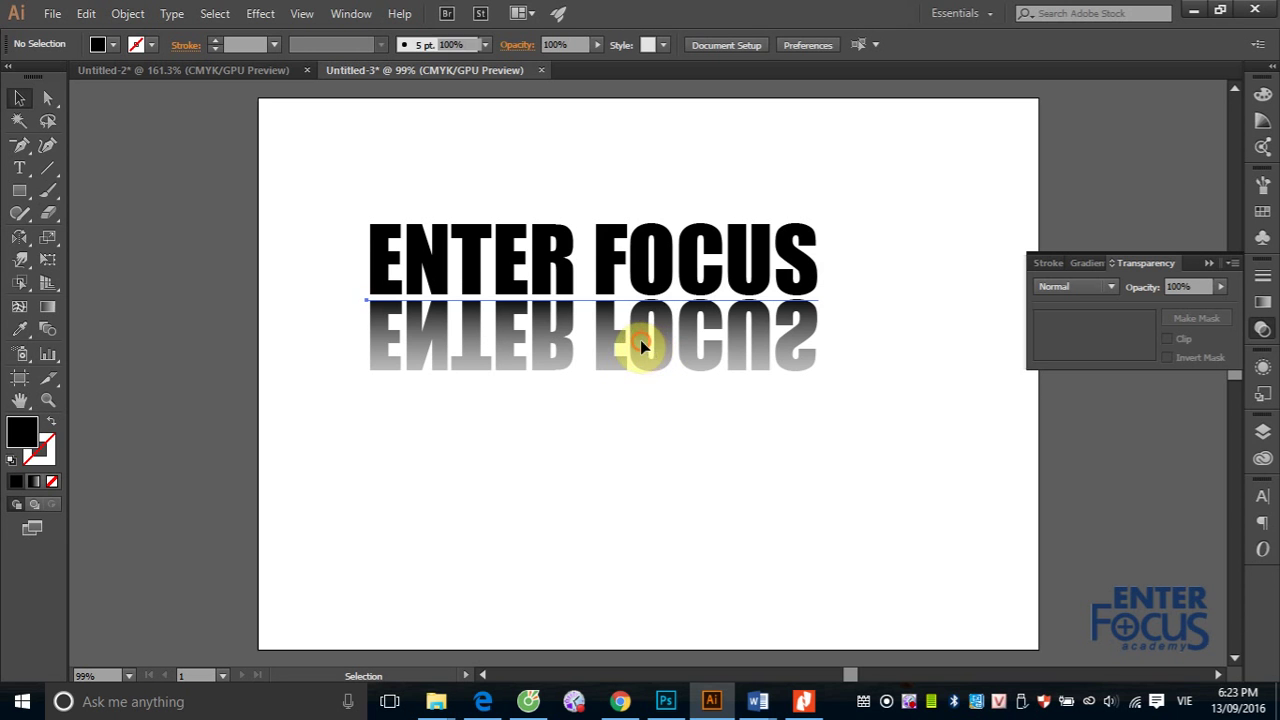
# - Select the reflected text, enter its opacity mask, and show the mask's gradient settings
pyautogui.click(640, 339)
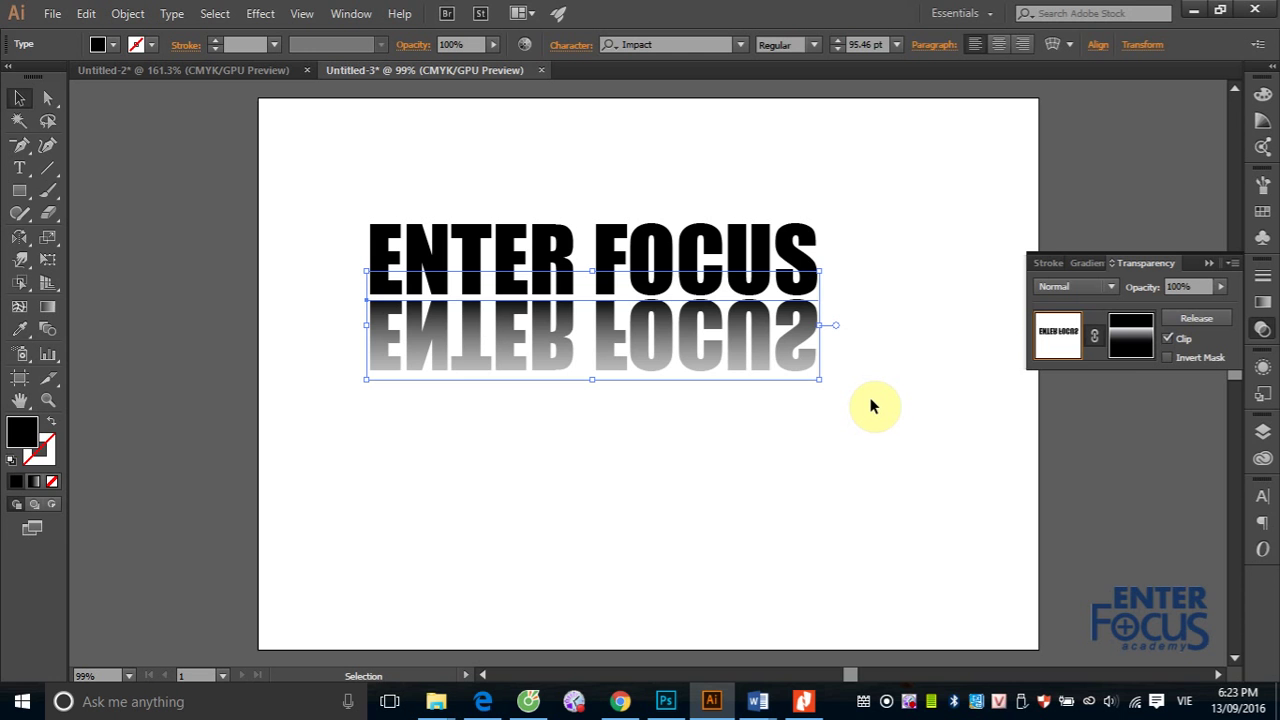
pyautogui.click(1120, 350)
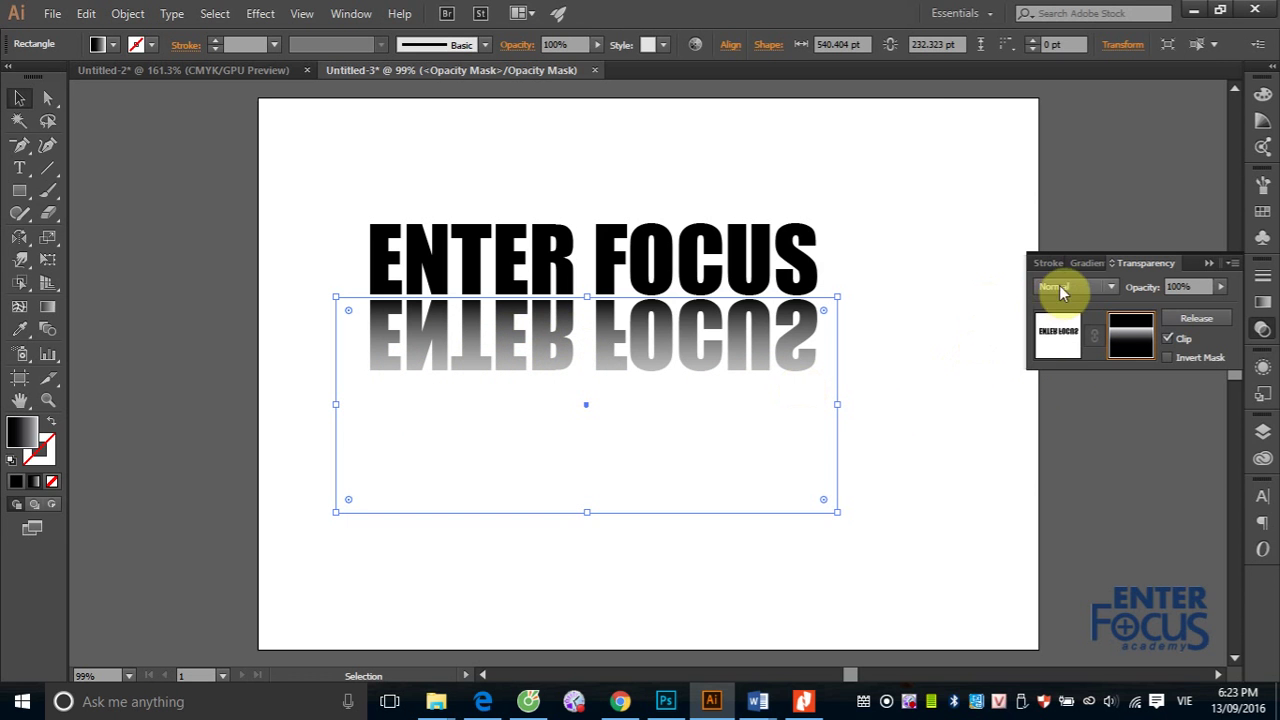
pyautogui.click(1088, 264)
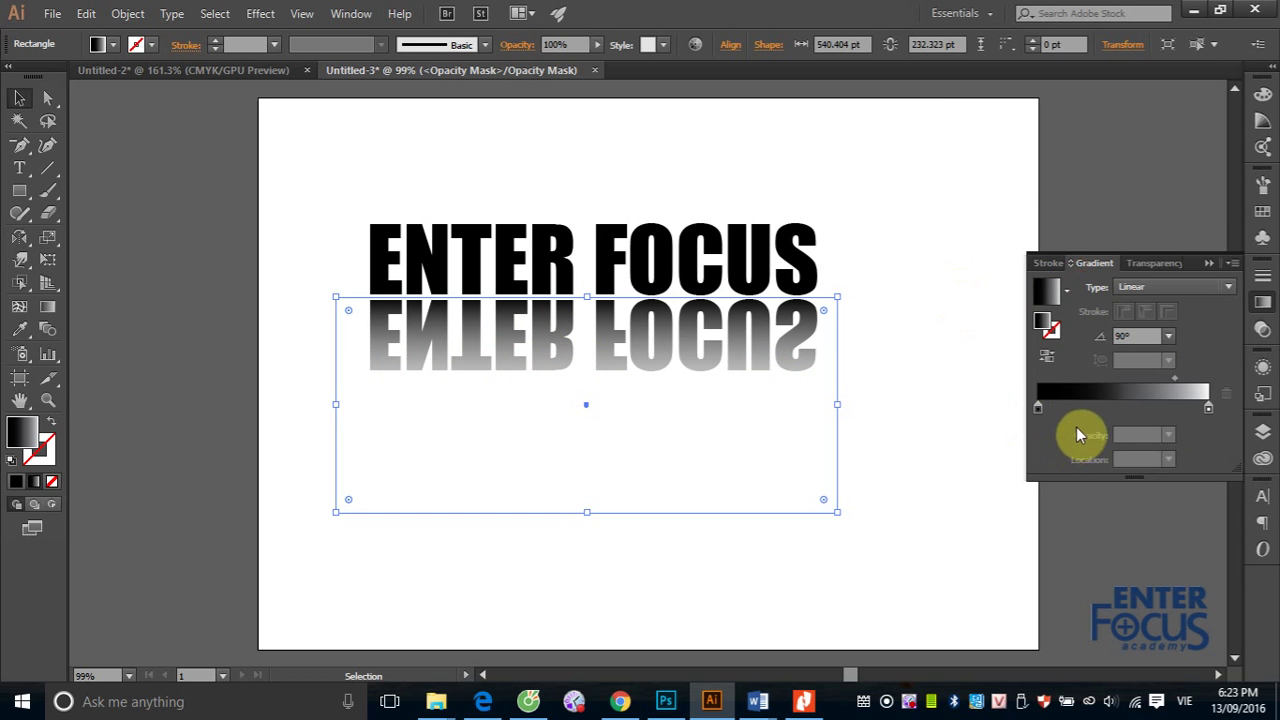
# - Move the mask gradient midpoint to 87% and the black stop inward to about 45.7%
pyautogui.moveTo(1174, 378); pyautogui.dragTo(1199, 386)
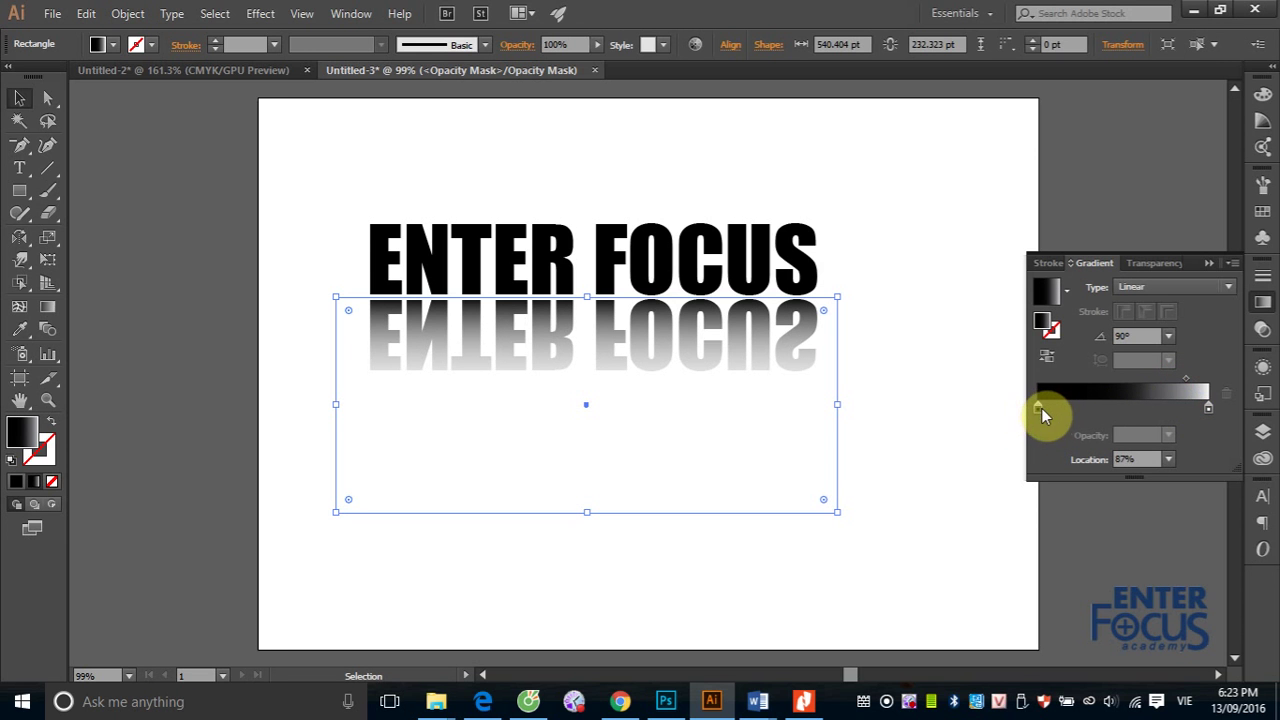
pyautogui.moveTo(1040, 408); pyautogui.dragTo(1115, 408)
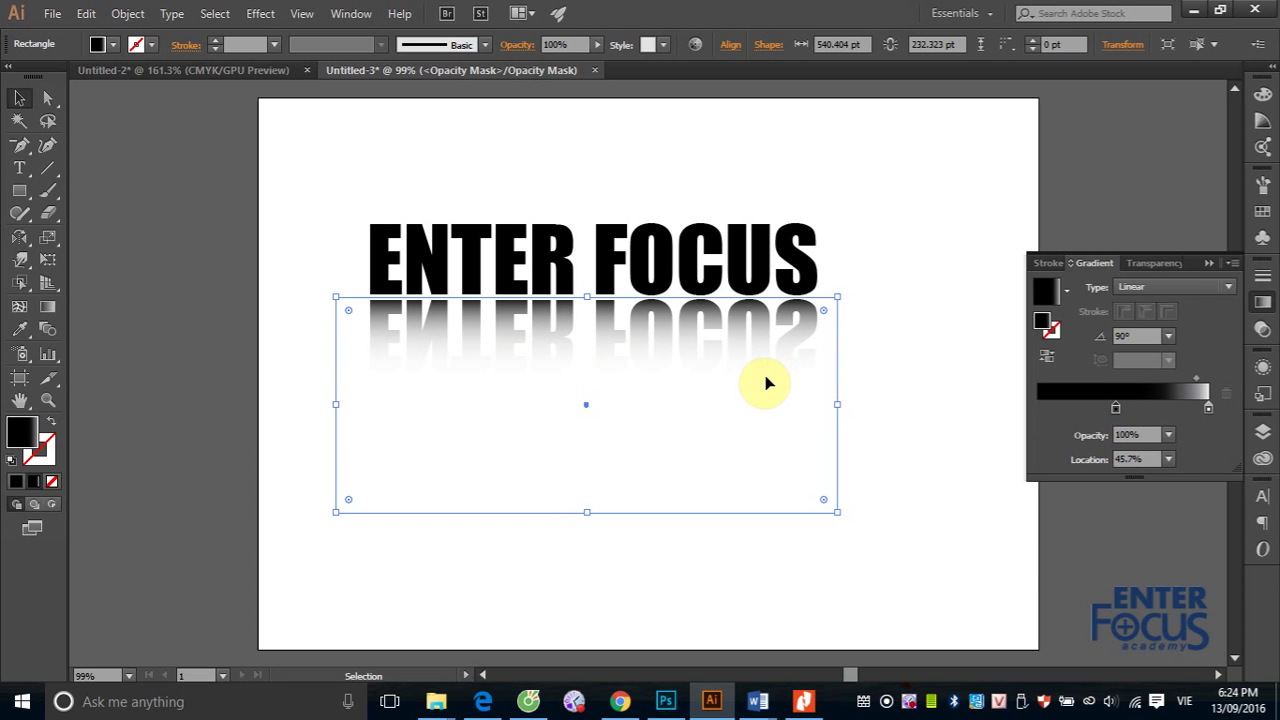
pyautogui.click(926, 317)
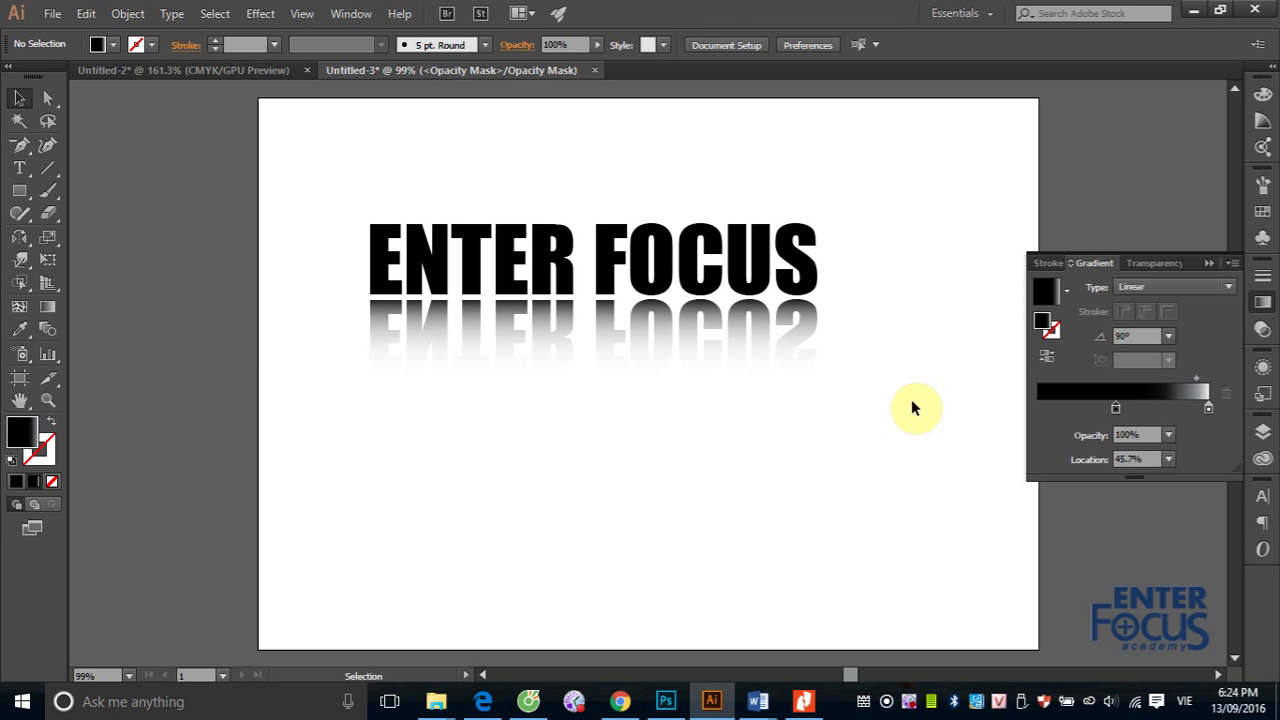
# - Drag the mask rectangle slightly up so the fade starts closer to the original text
pyautogui.click(643, 362)
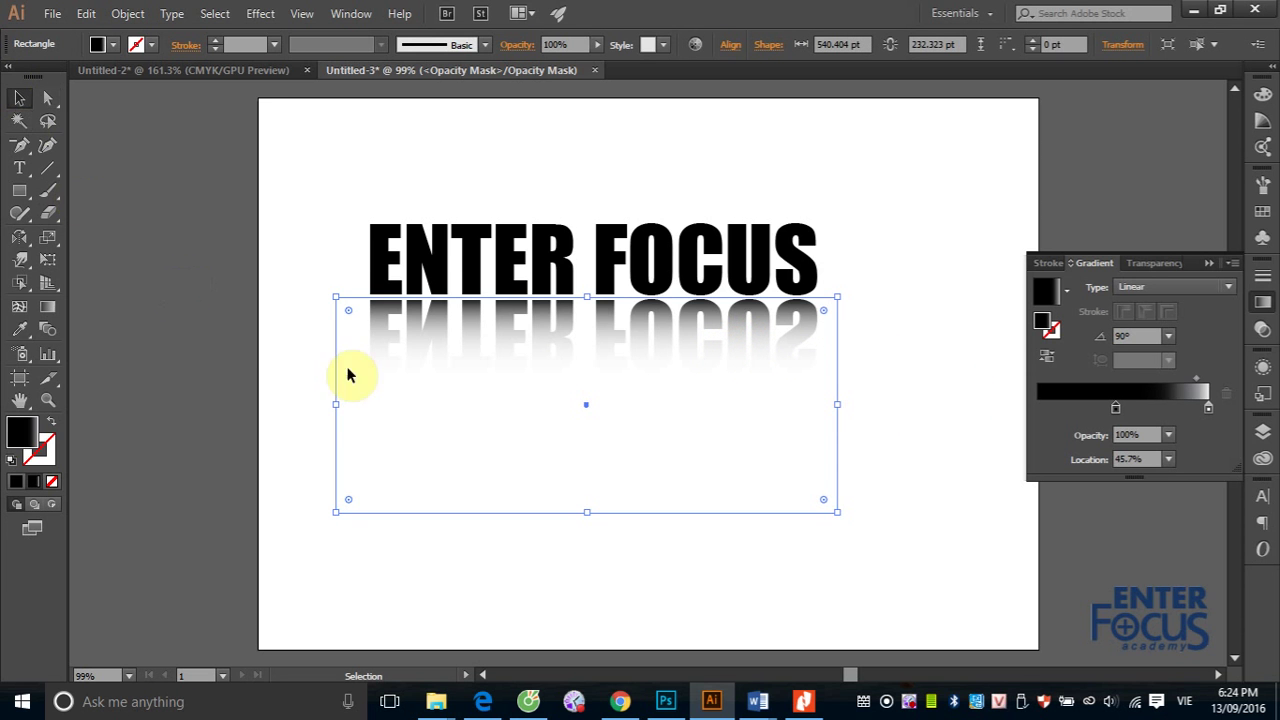
pyautogui.moveTo(678, 476)
pyautogui.mouseDown()
pyautogui.moveTo(669, 431)
pyautogui.moveTo(663, 471)
pyautogui.mouseUp()
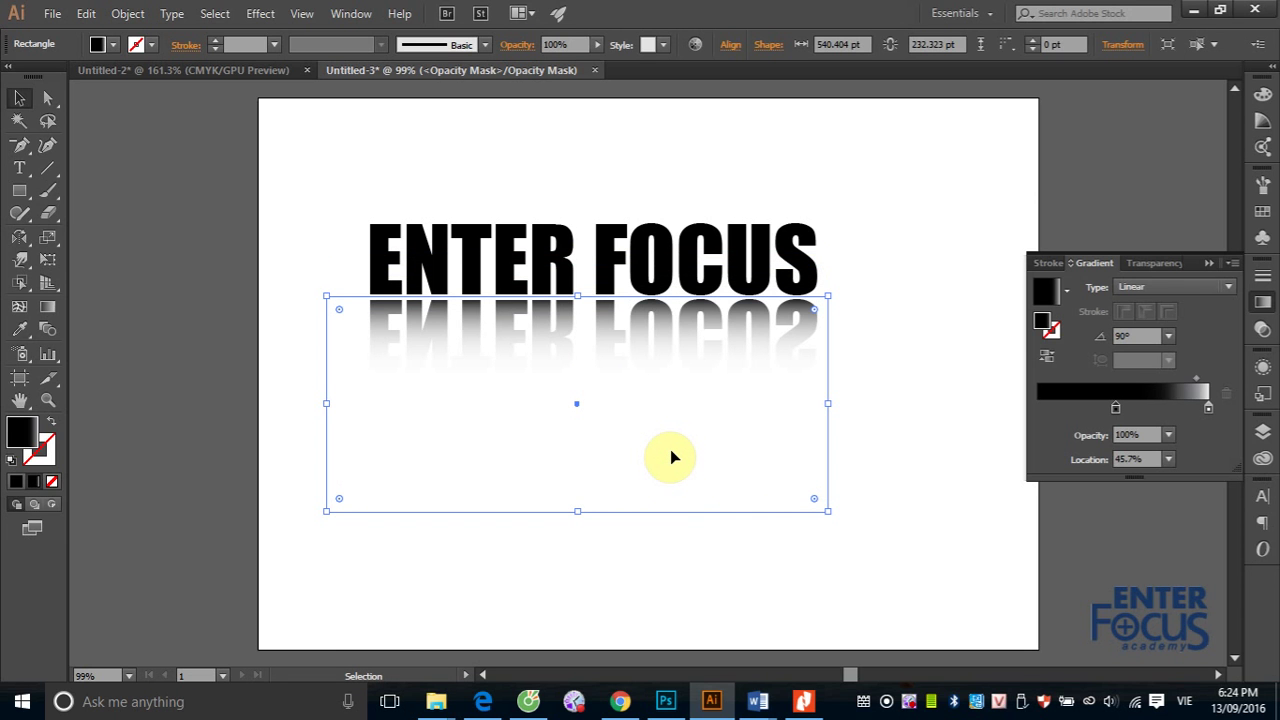
pyautogui.moveTo(672, 457); pyautogui.dragTo(677, 441)
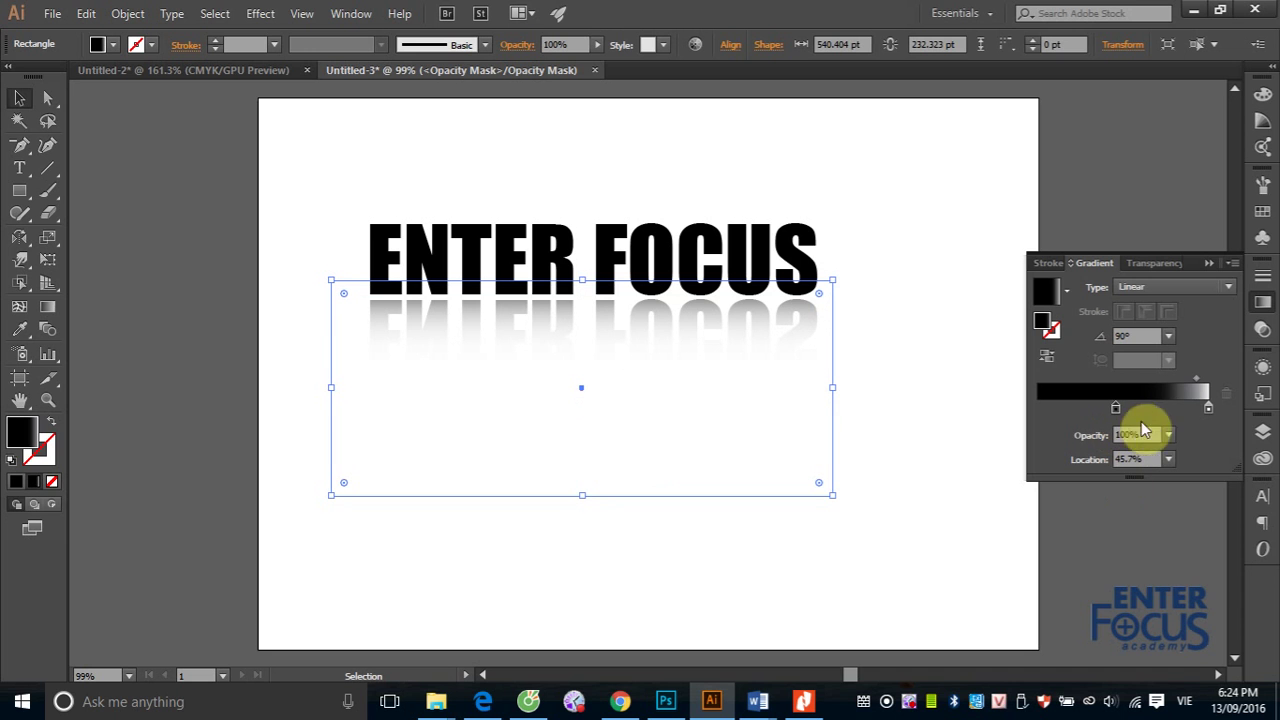
pyautogui.click(1152, 264)
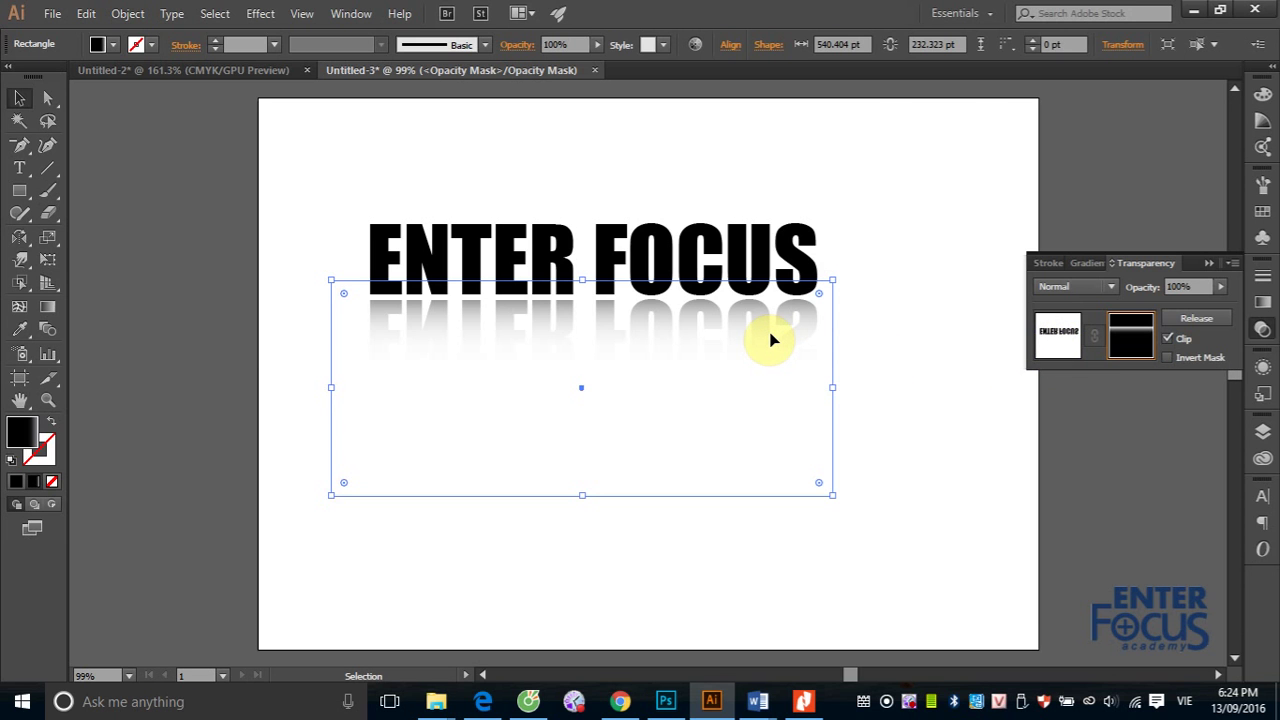
pyautogui.click(1133, 343)
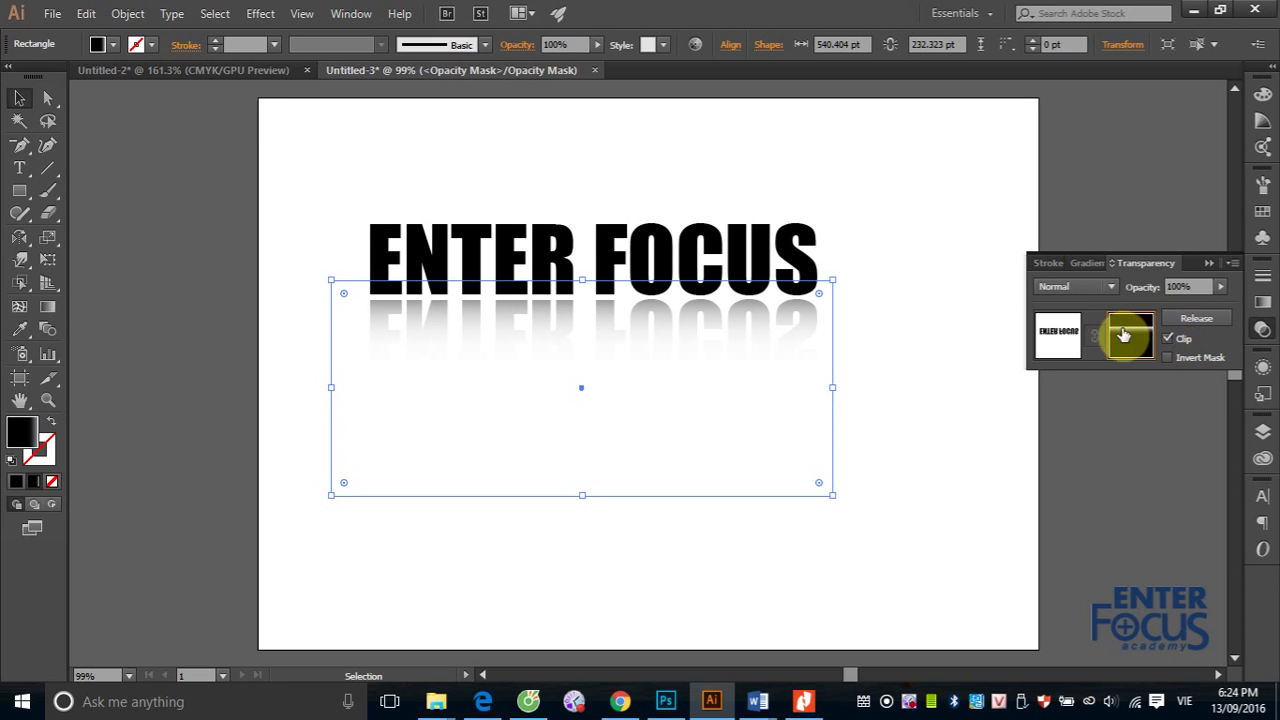
pyautogui.click(1055, 338)
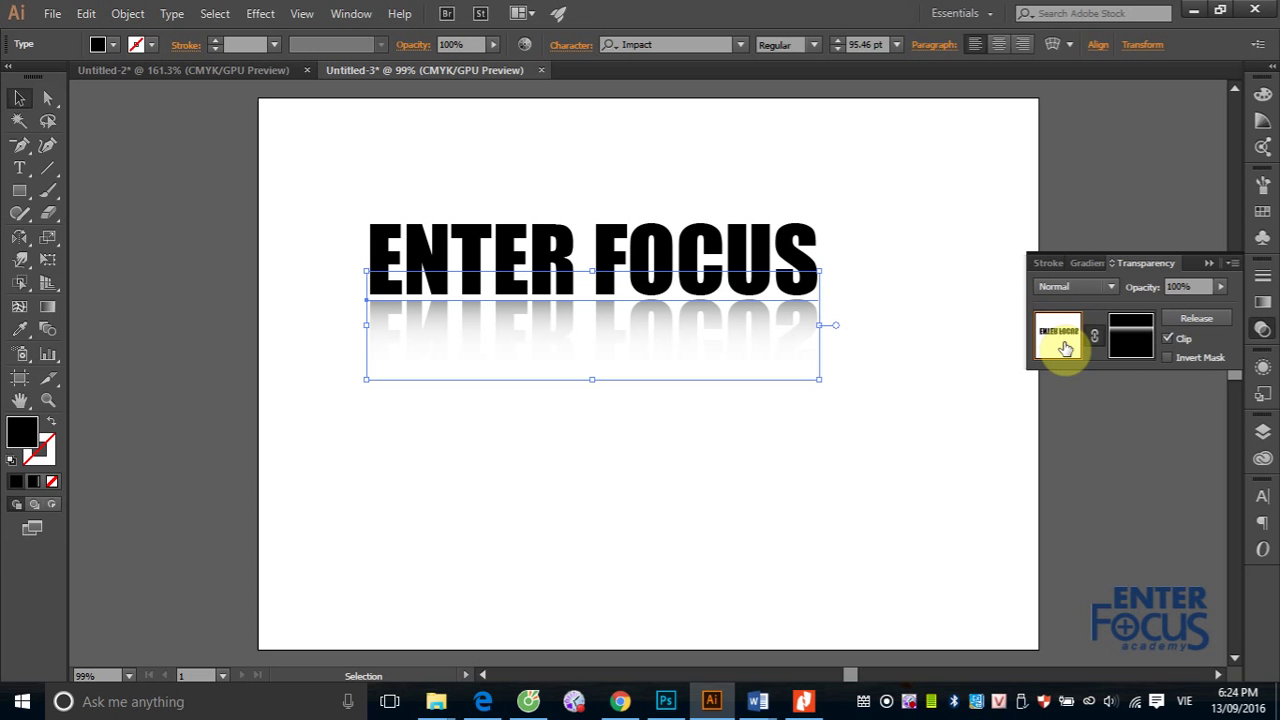
pyautogui.click(1130, 345)
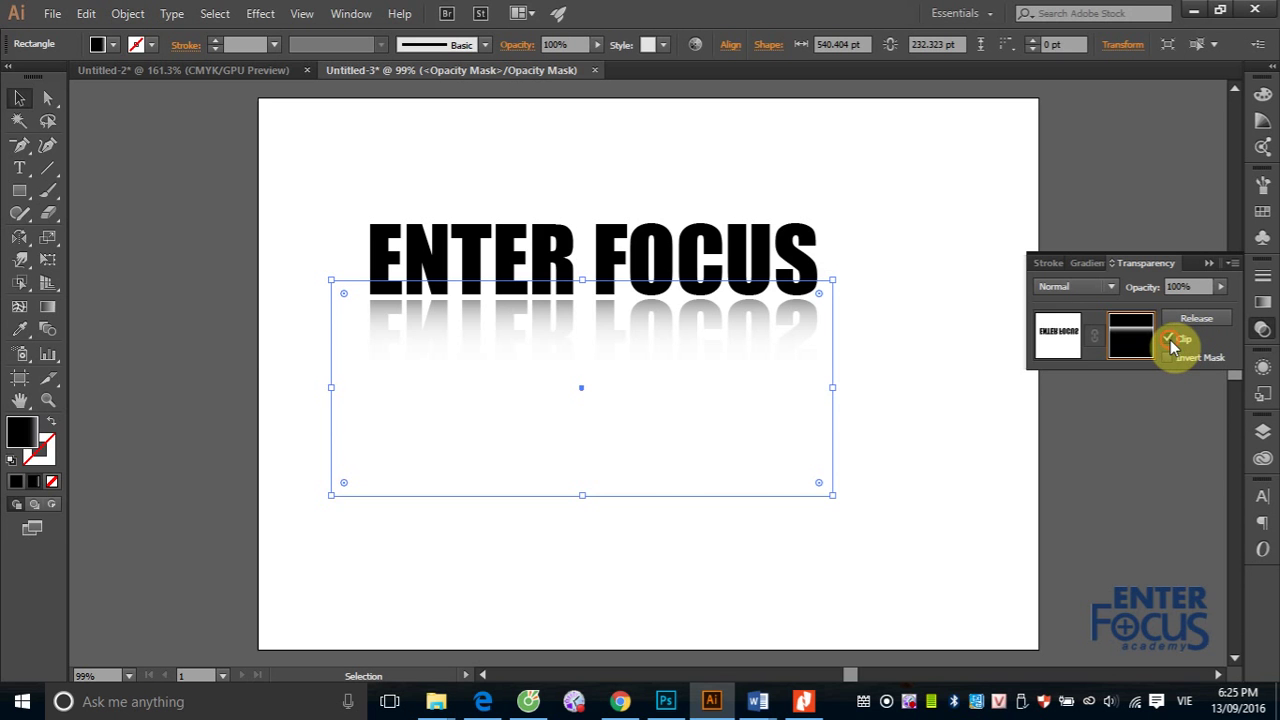
# - Toggle the opacity mask's Clip option and drag the mask until the reflection sits under the title, unclipped
pyautogui.click(1185, 340)
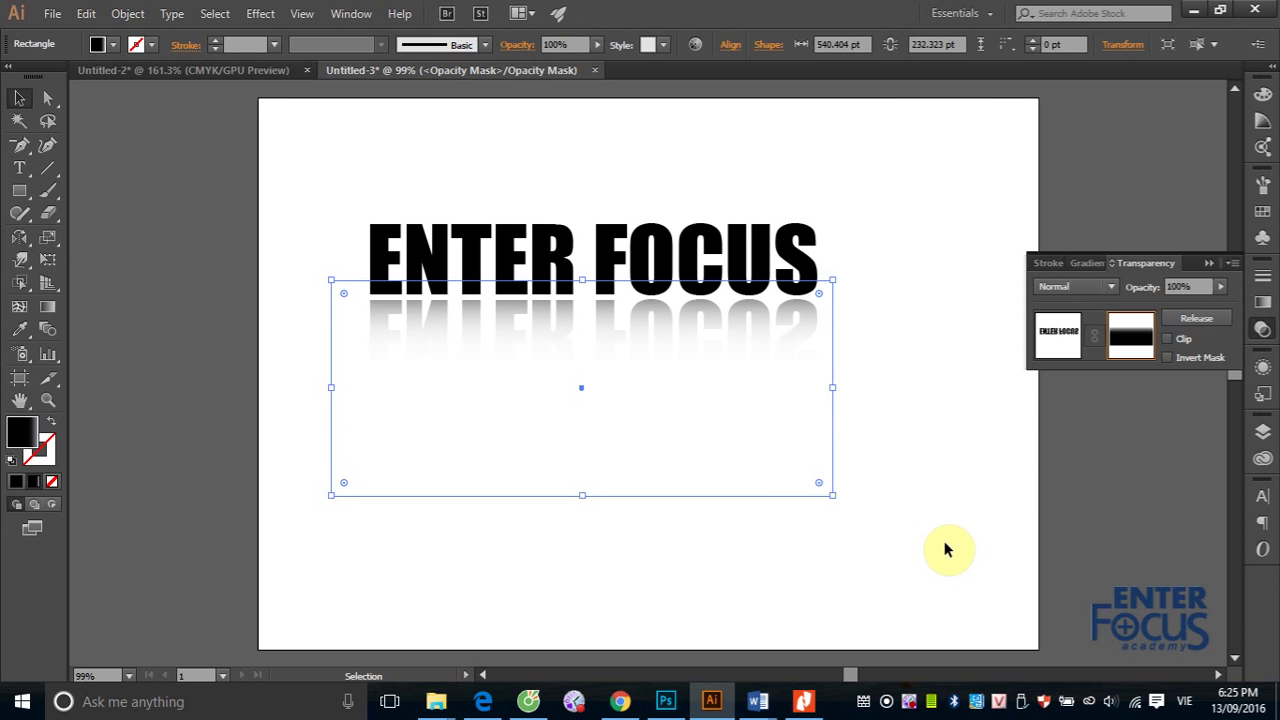
pyautogui.click(656, 410)
pyautogui.moveTo(656, 411); pyautogui.dragTo(656, 441)
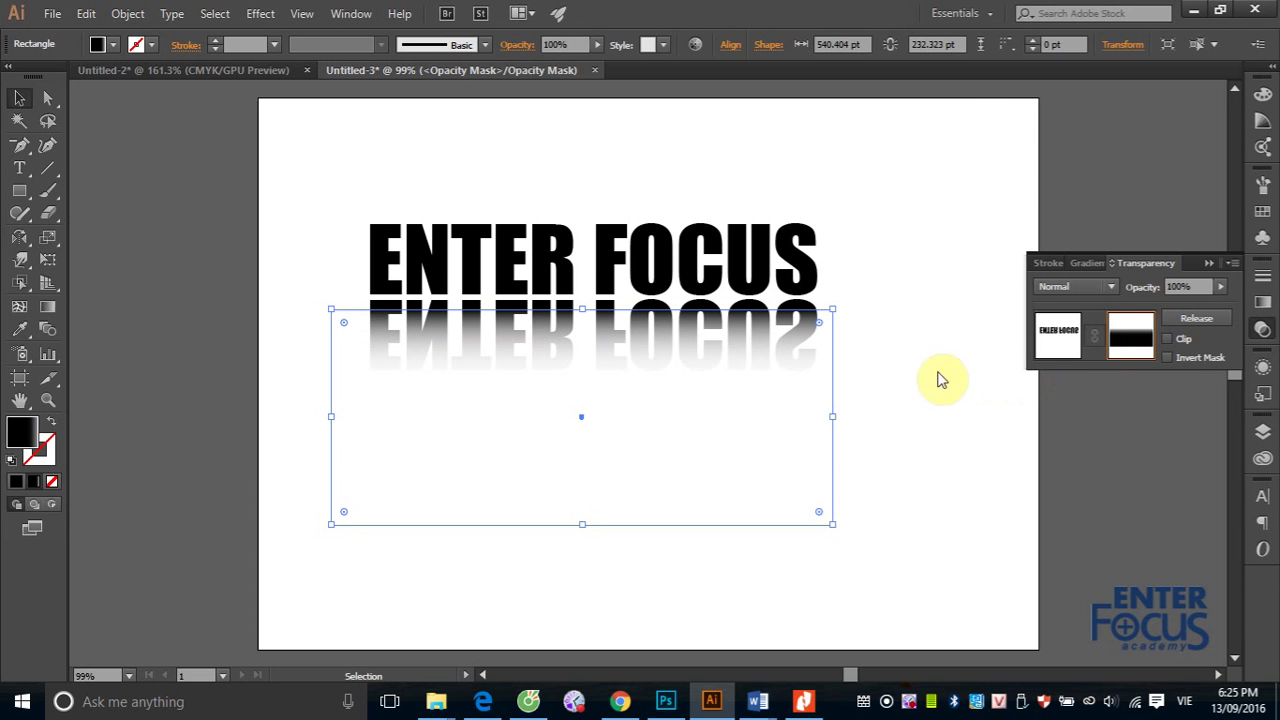
pyautogui.click(1168, 340)
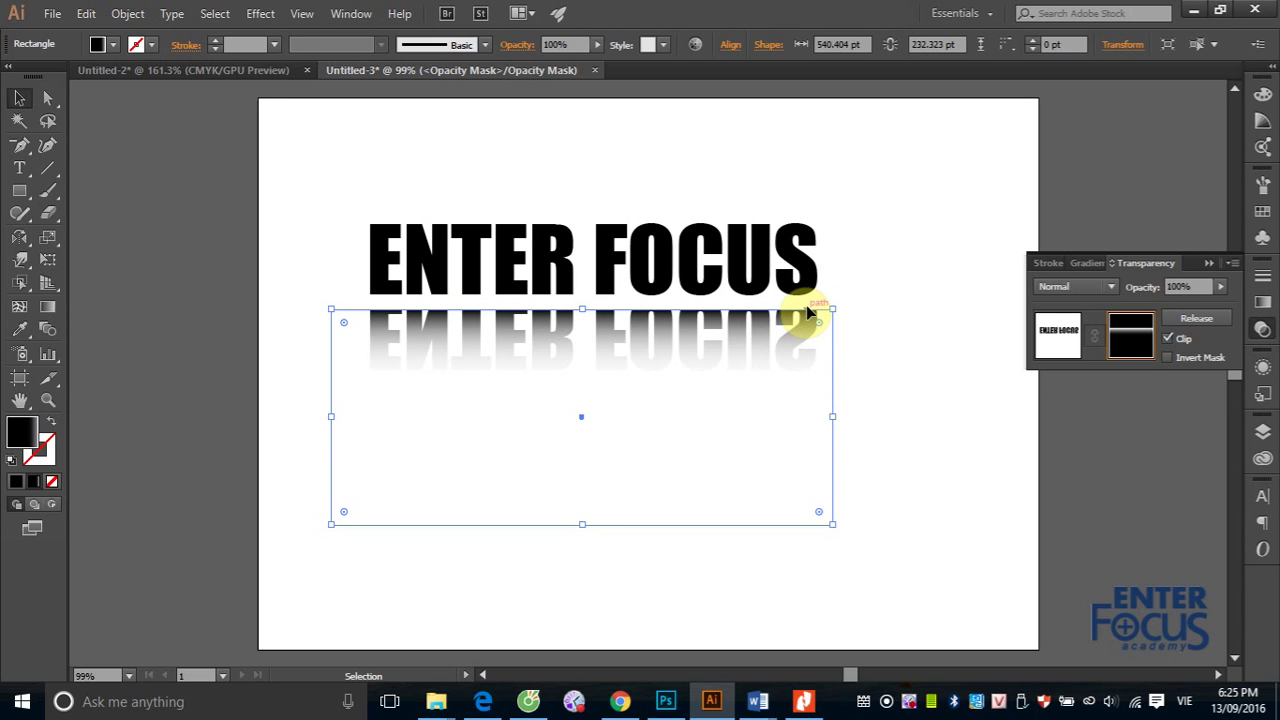
pyautogui.moveTo(682, 437); pyautogui.dragTo(688, 454)
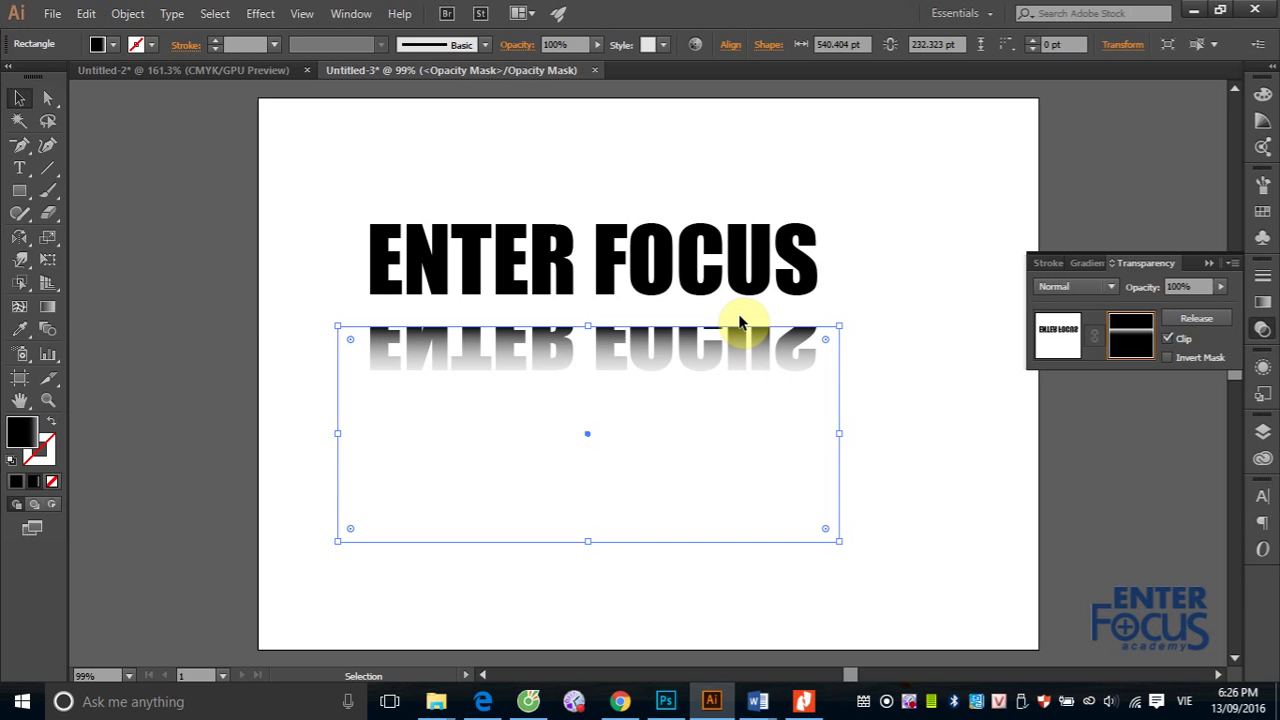
pyautogui.click(1168, 341)
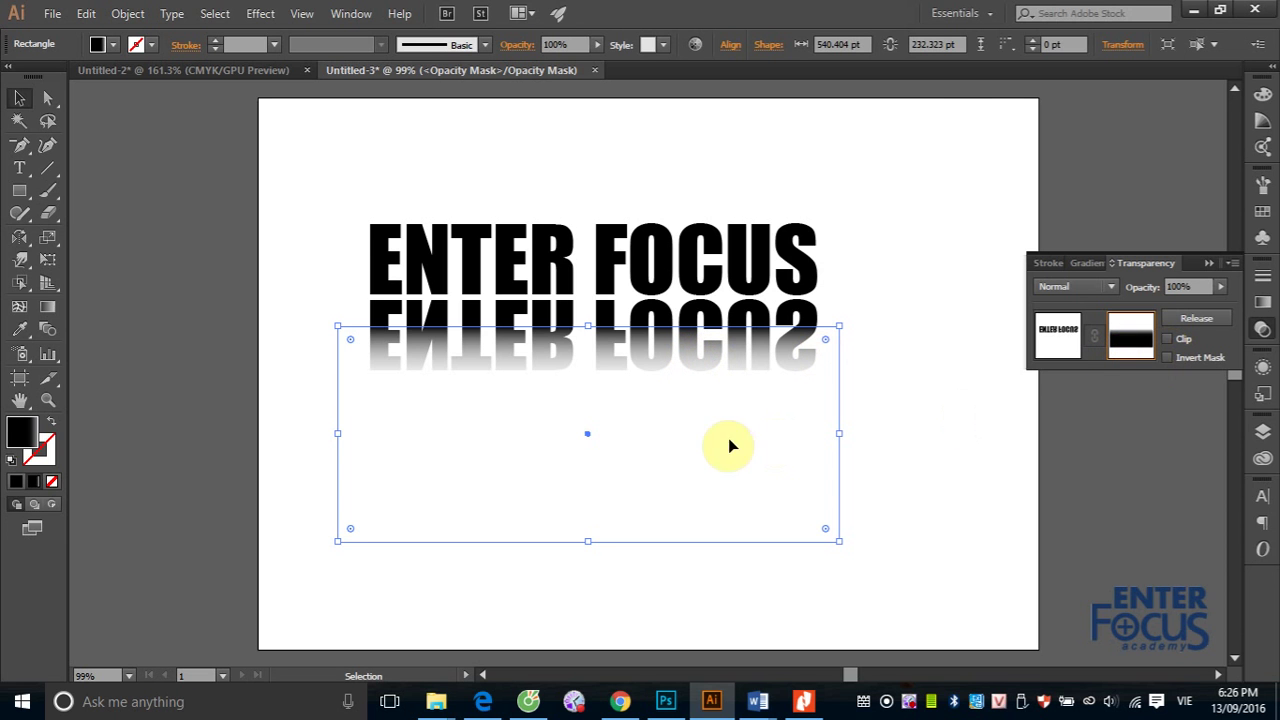
pyautogui.moveTo(730, 446); pyautogui.dragTo(734, 426)
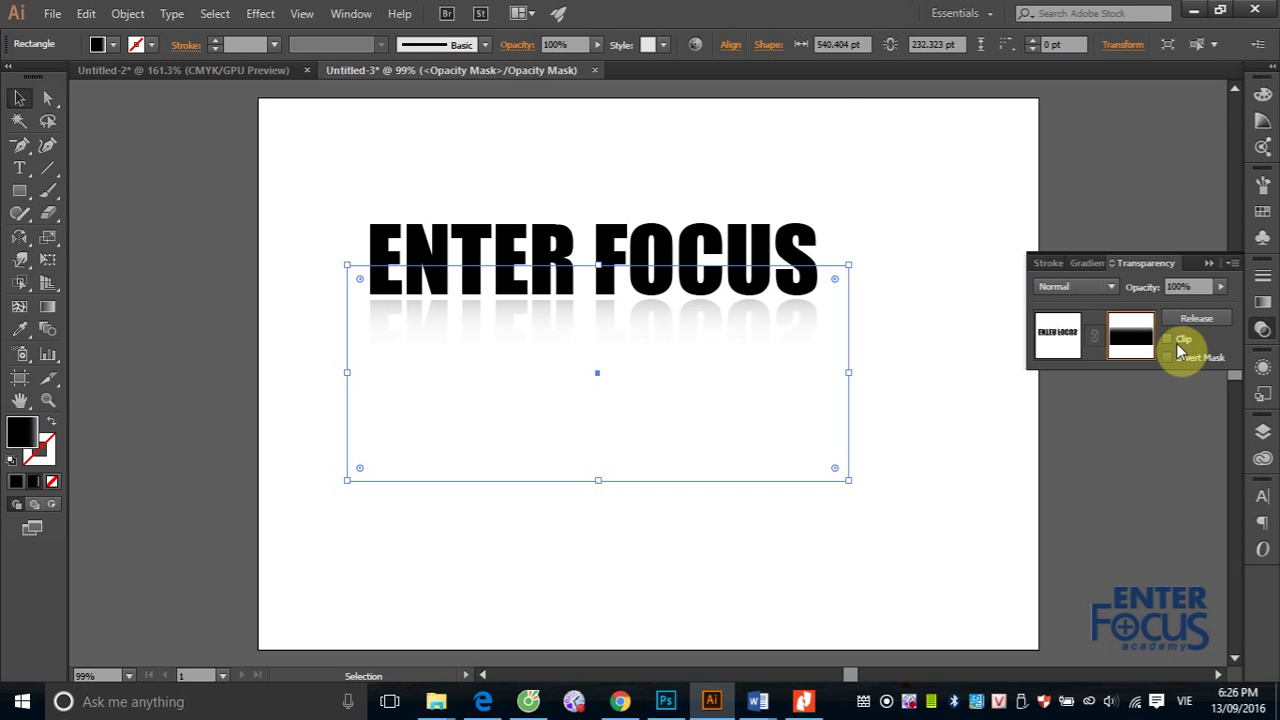
# - Move the mask down about 49 pt and set its black gradient stop to 28.49%
pyautogui.moveTo(663, 385)
pyautogui.mouseDown()
pyautogui.moveTo(663, 447)
pyautogui.moveTo(657, 405)
pyautogui.mouseUp()
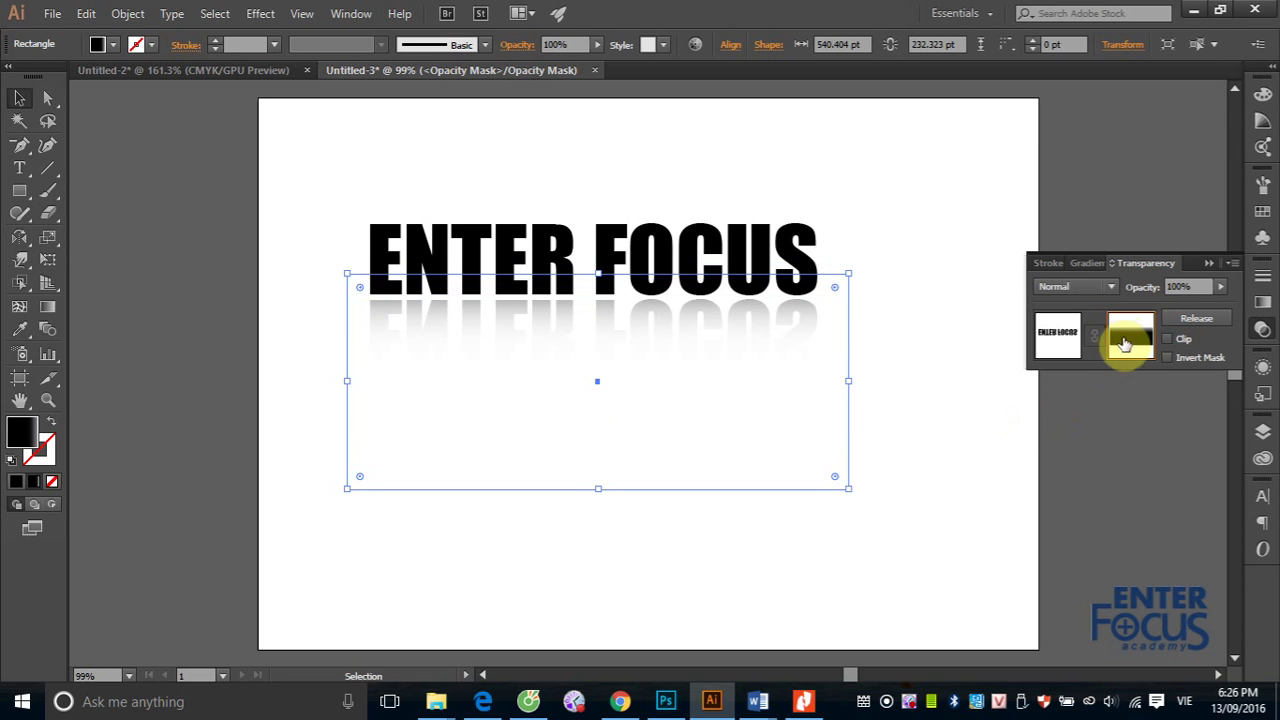
pyautogui.click(1090, 264)
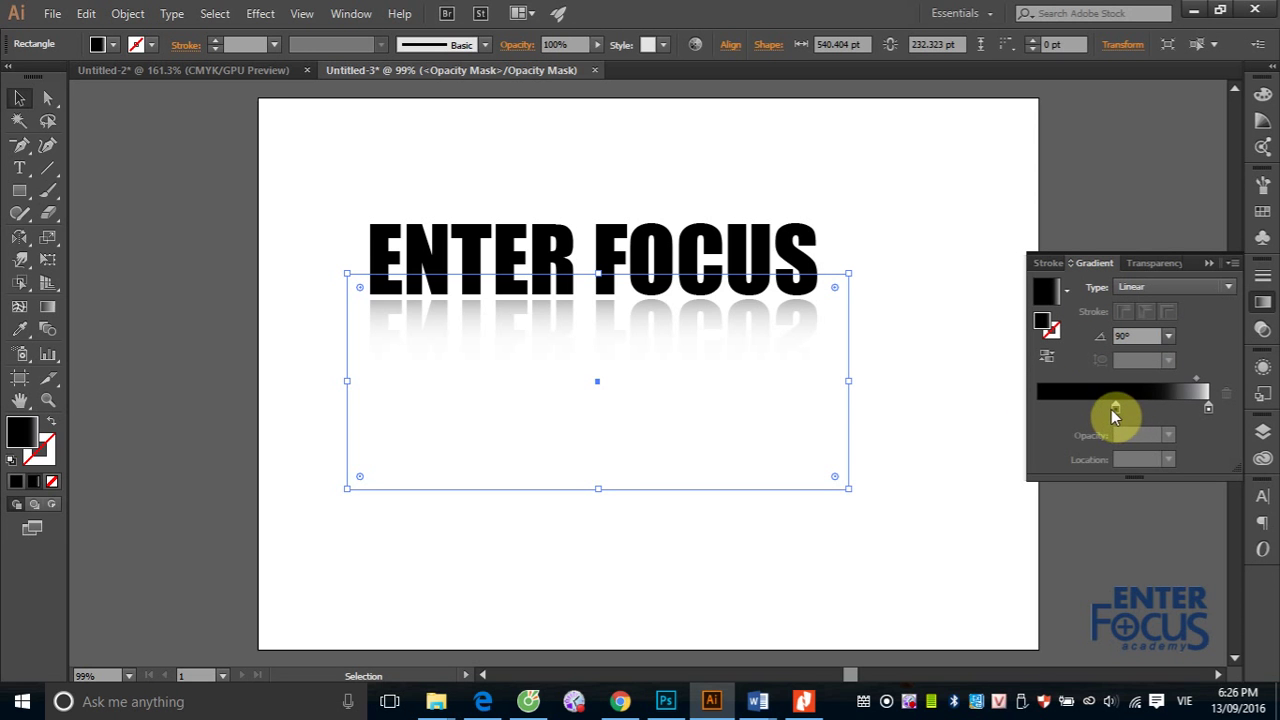
pyautogui.moveTo(1113, 410); pyautogui.dragTo(1083, 416)
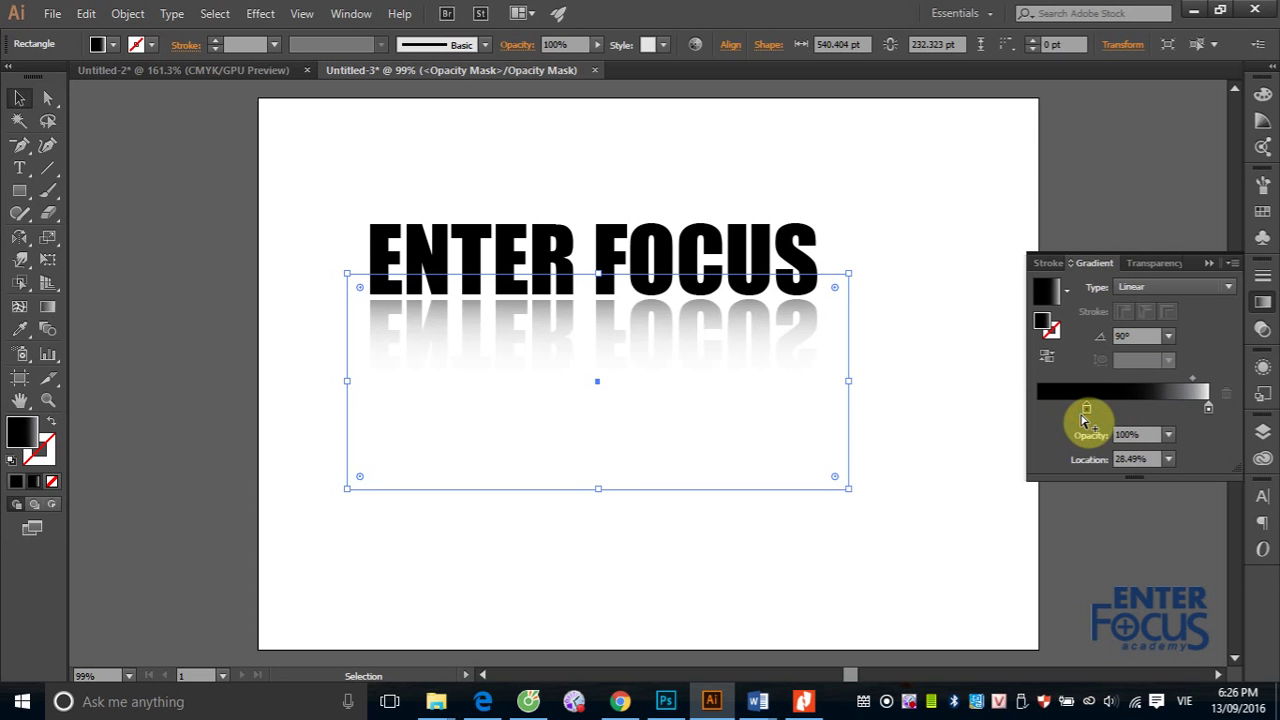
# - Adjust the mask gradient with the Gradient Tool so the reflection fades just below the title
pyautogui.click(46, 310)
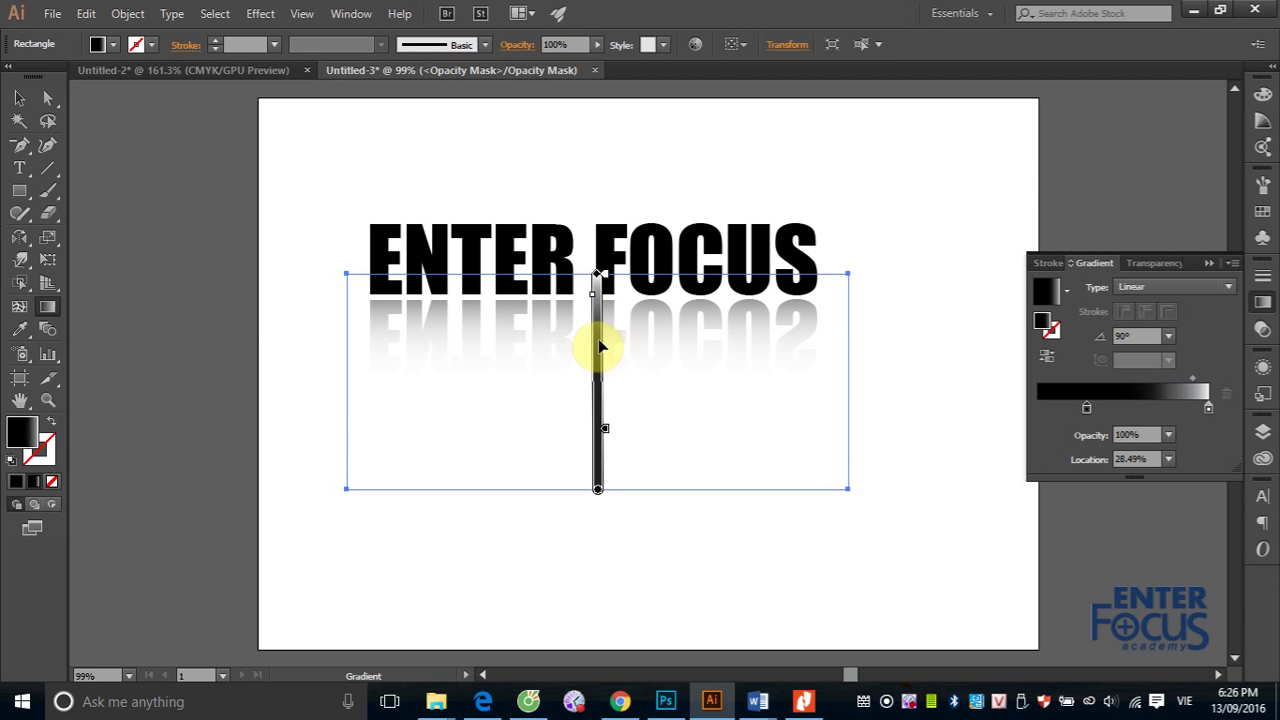
pyautogui.moveTo(594, 343)
pyautogui.mouseDown()
pyautogui.moveTo(600, 282)
pyautogui.moveTo(603, 378)
pyautogui.mouseUp()
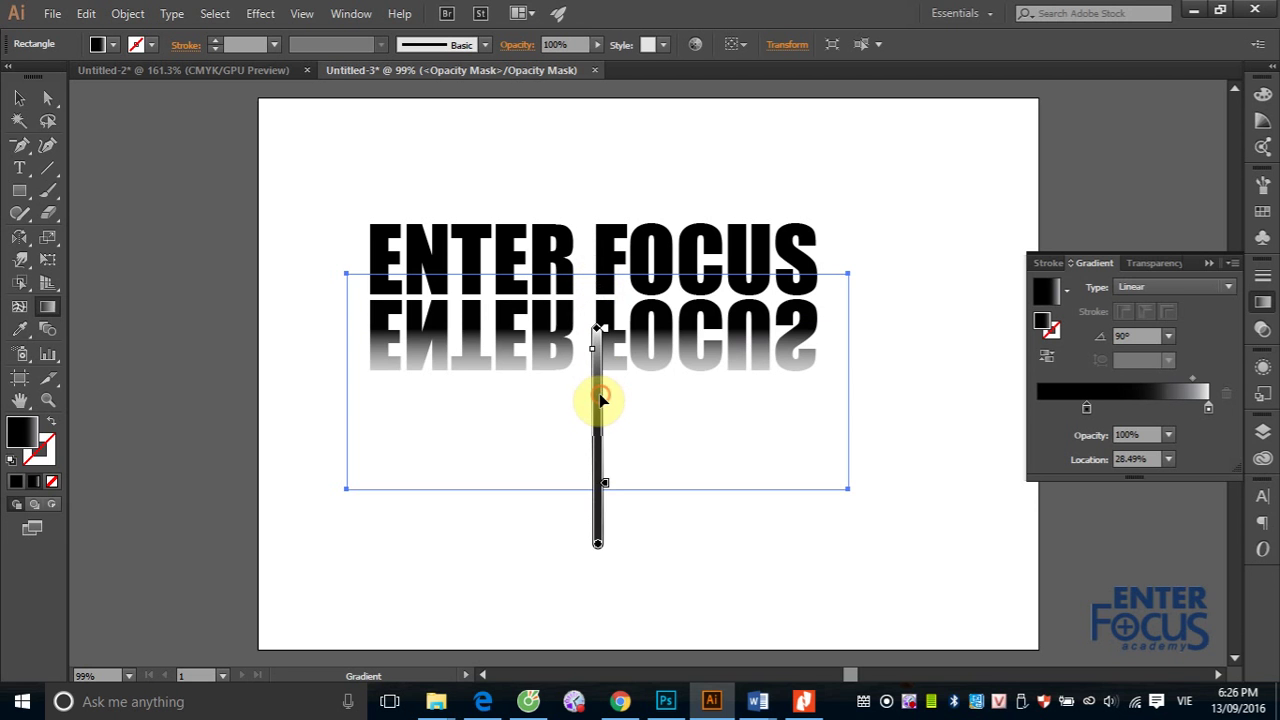
pyautogui.moveTo(594, 363); pyautogui.dragTo(598, 331)
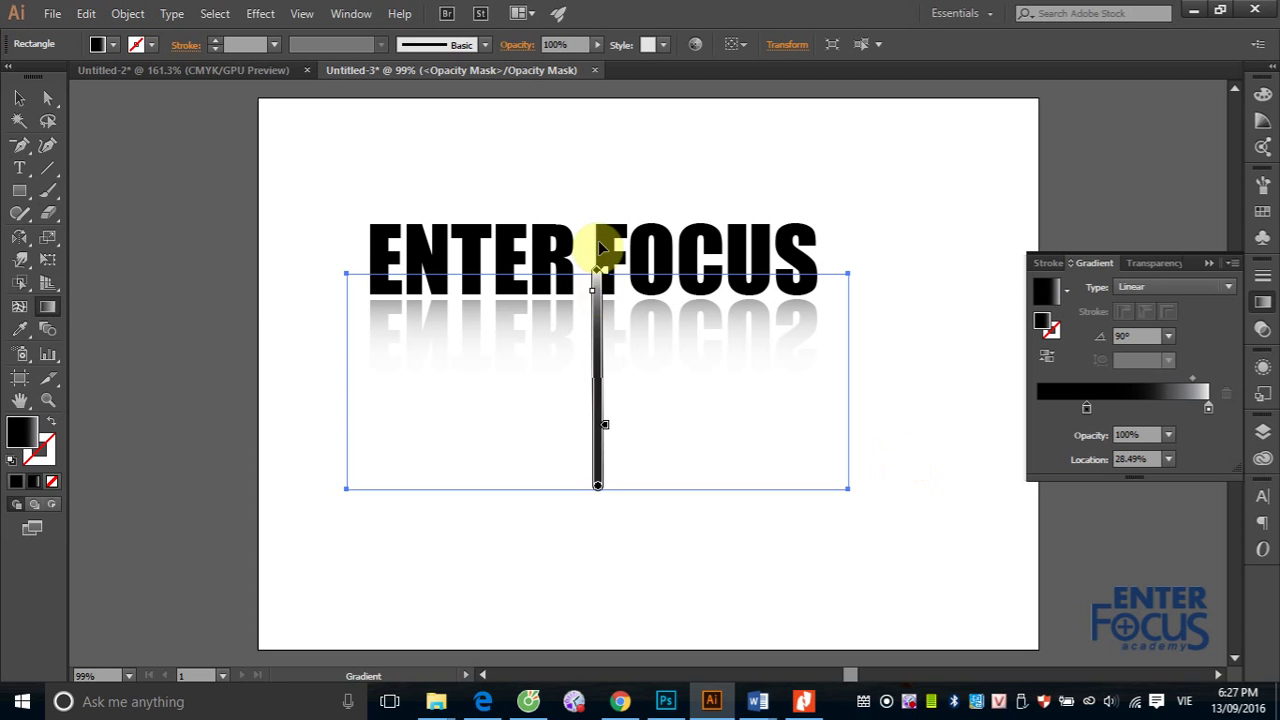
pyautogui.click(909, 702)
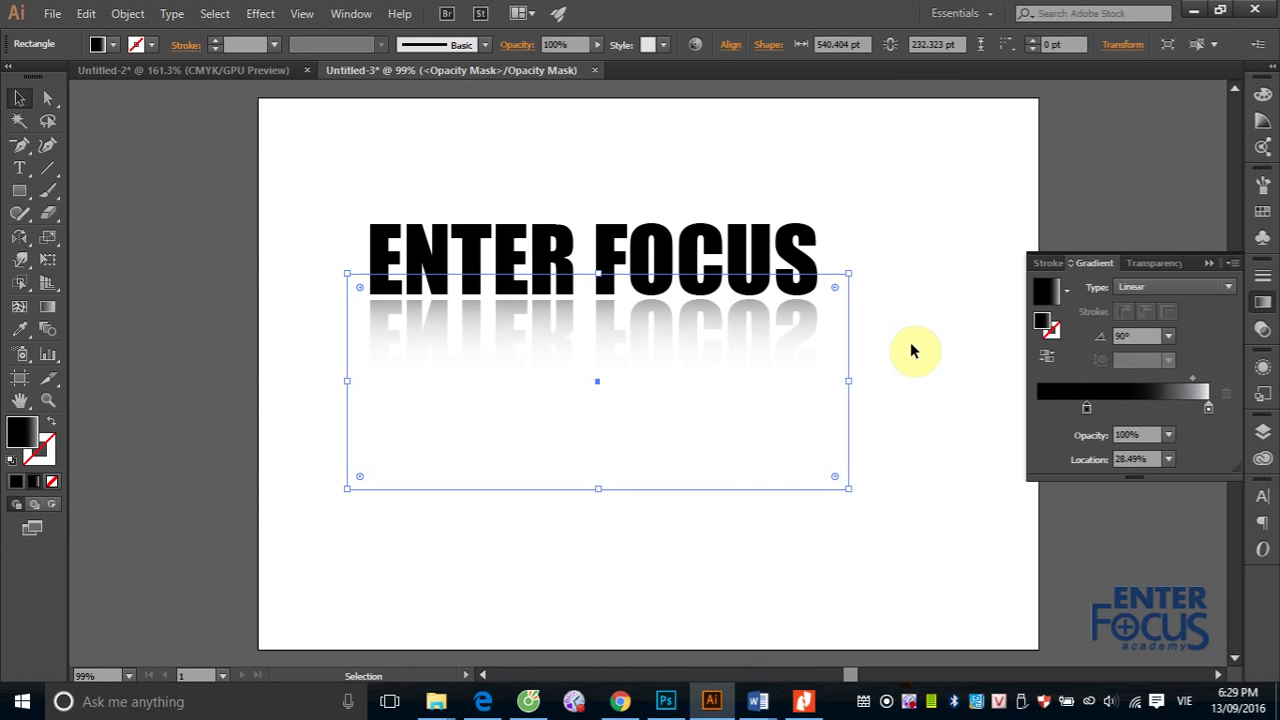
pyautogui.click(910, 345)
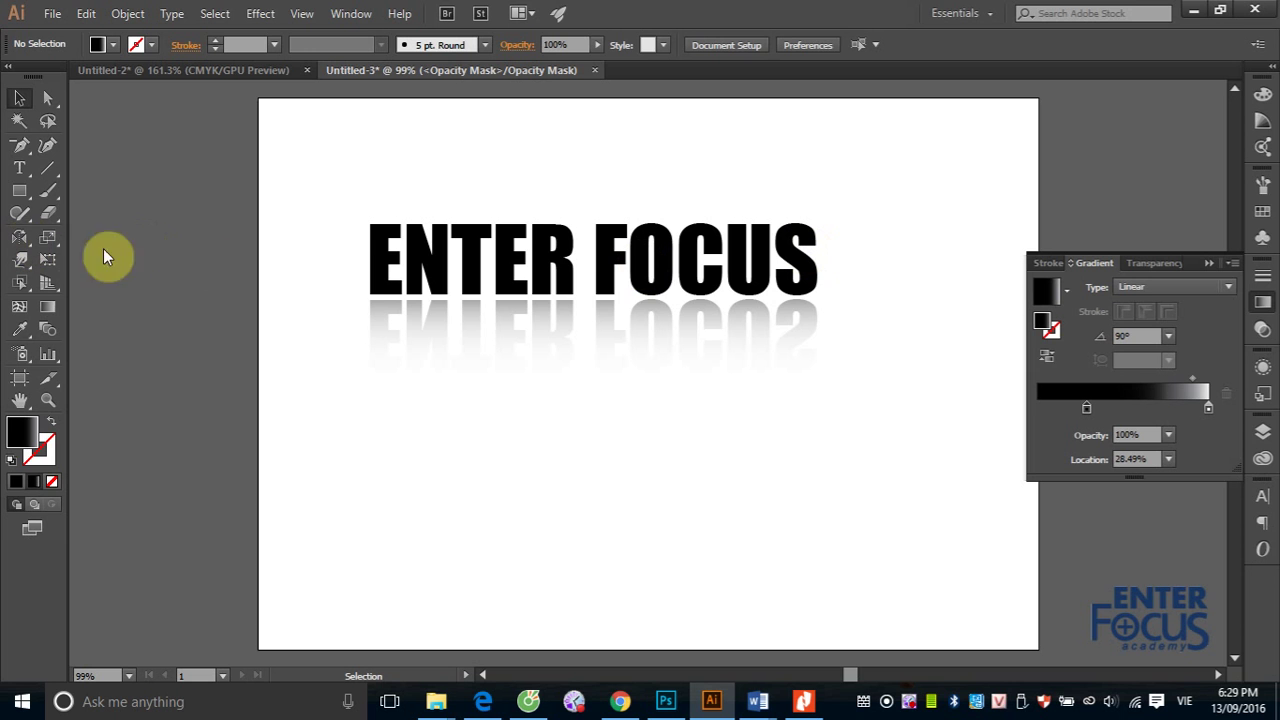
pyautogui.click(19, 190)
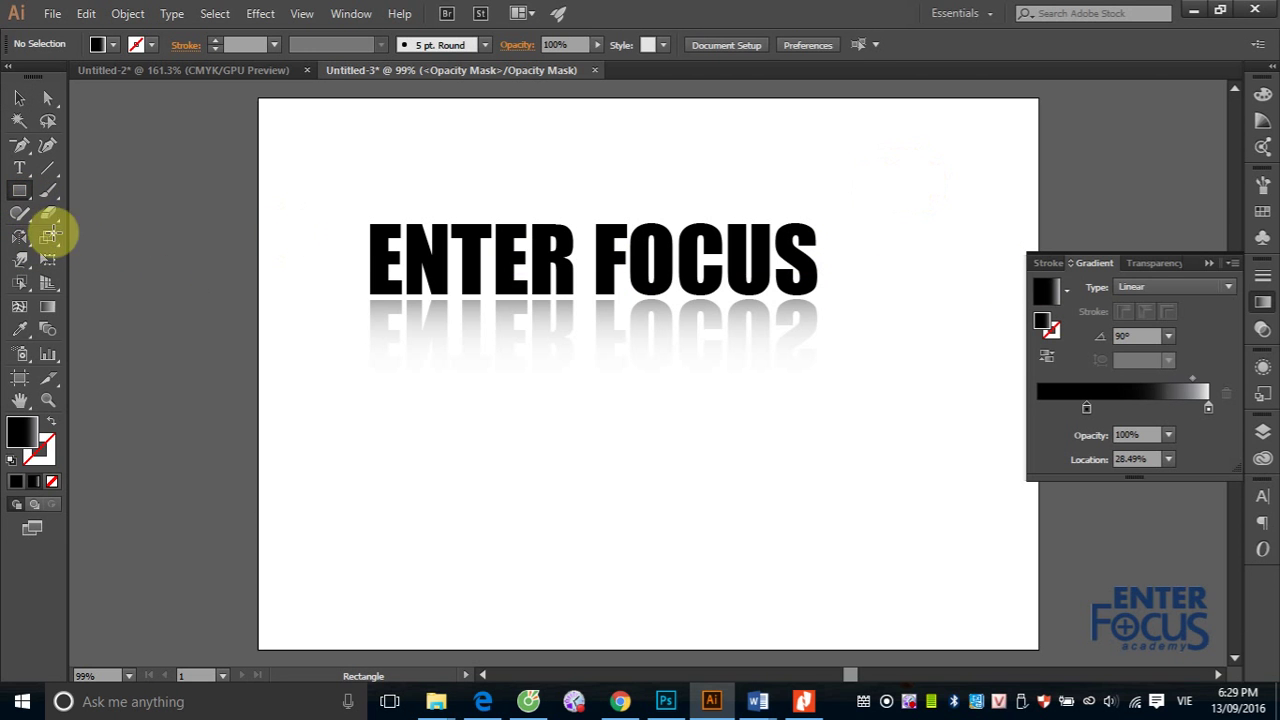
pyautogui.moveTo(20, 145); pyautogui.dragTo(86, 150)
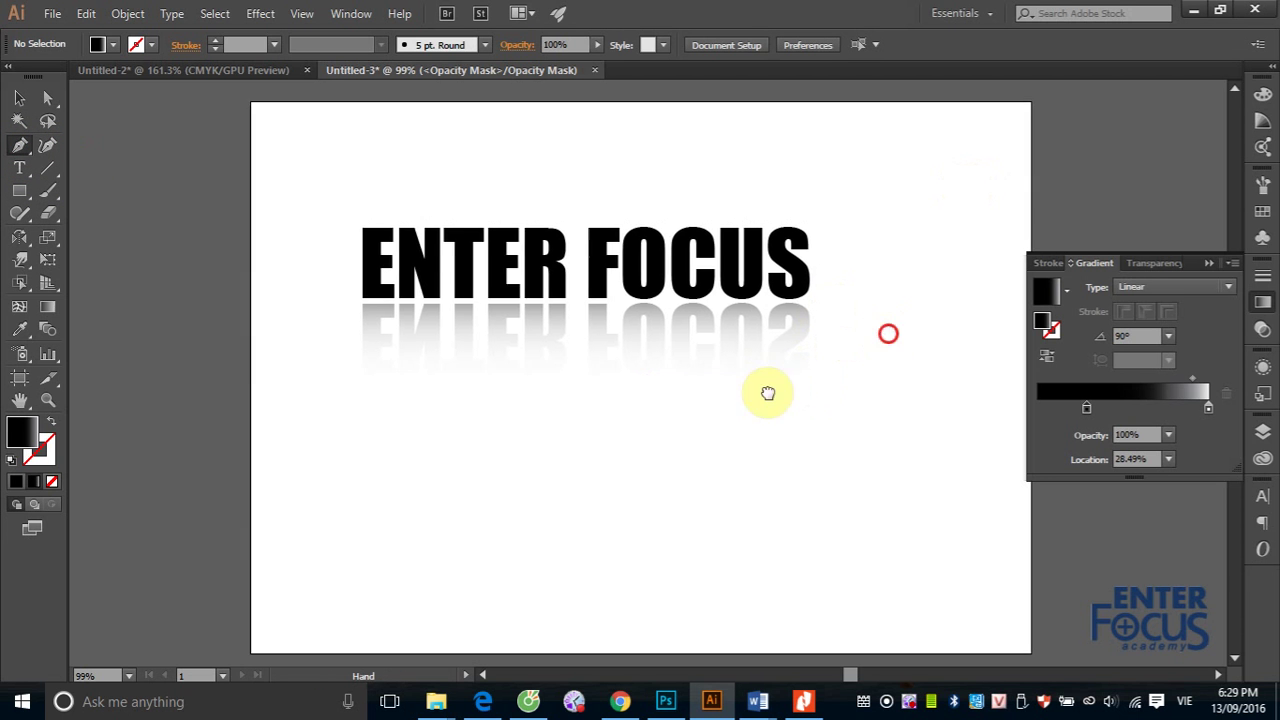
pyautogui.moveTo(886, 334)
pyautogui.mouseDown()
pyautogui.moveTo(534, 453)
pyautogui.moveTo(778, 360)
pyautogui.mouseUp()
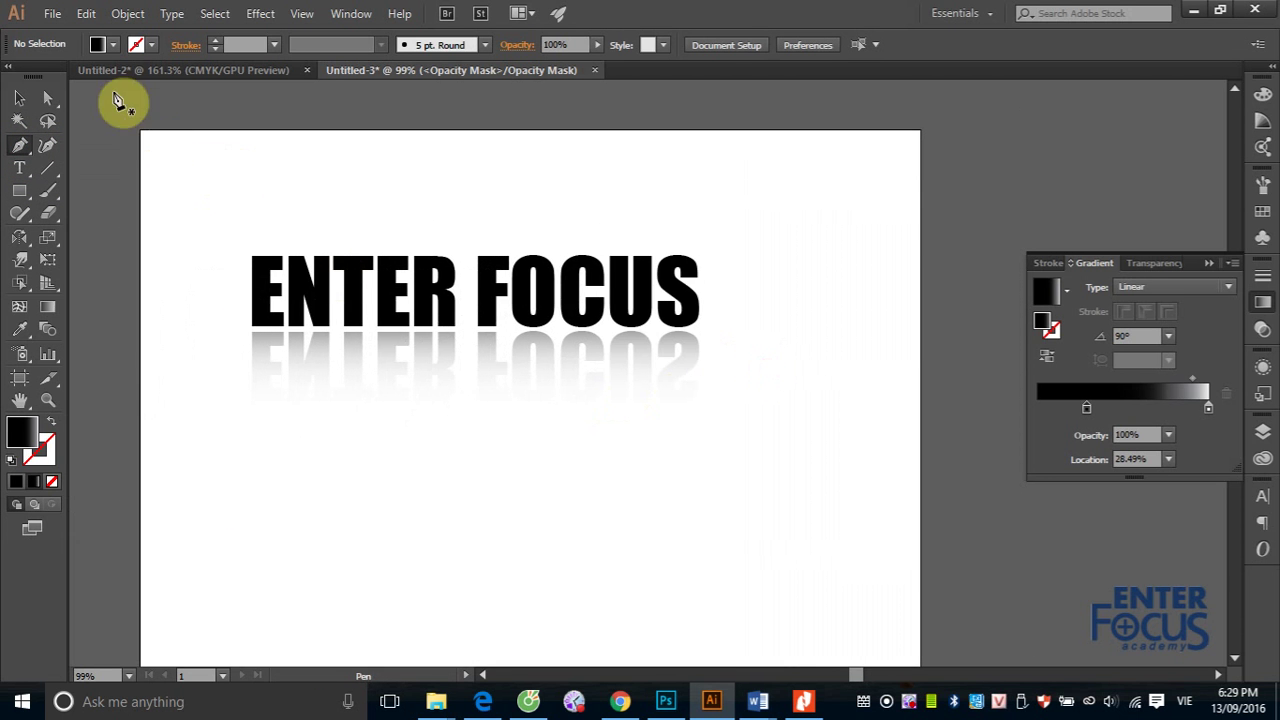
pyautogui.click(55, 14)
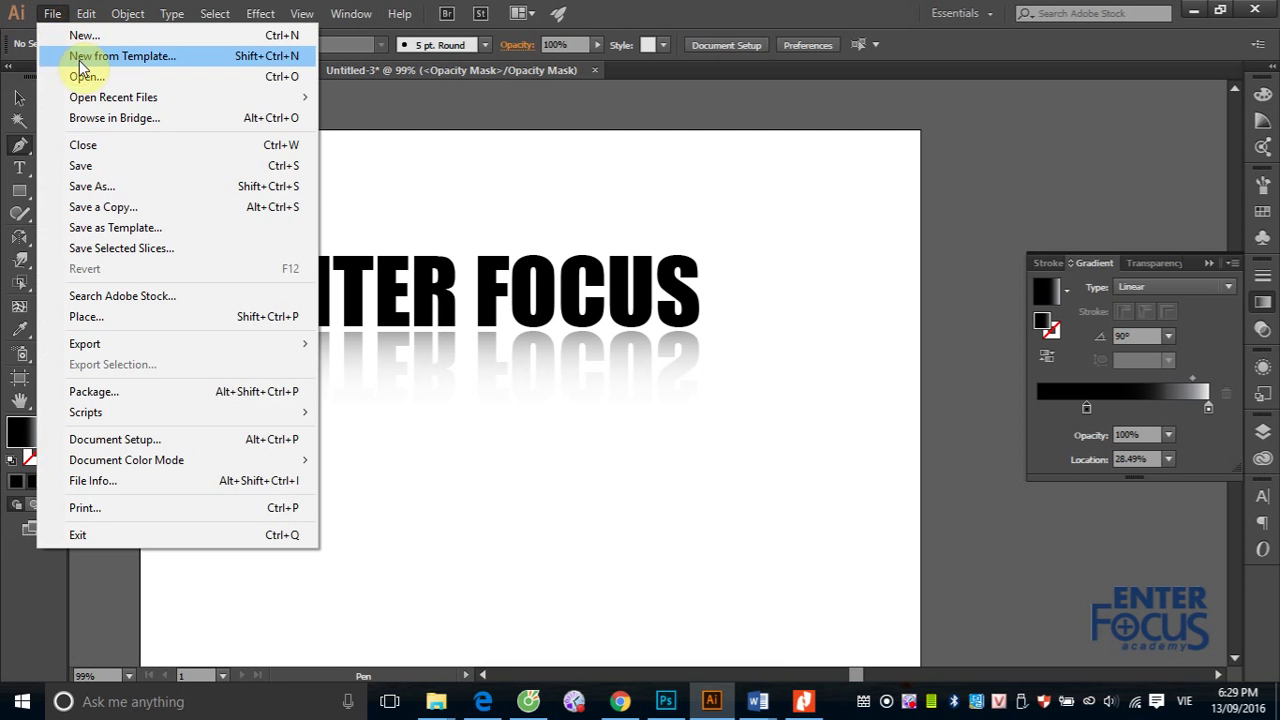
pyautogui.click(147, 317)
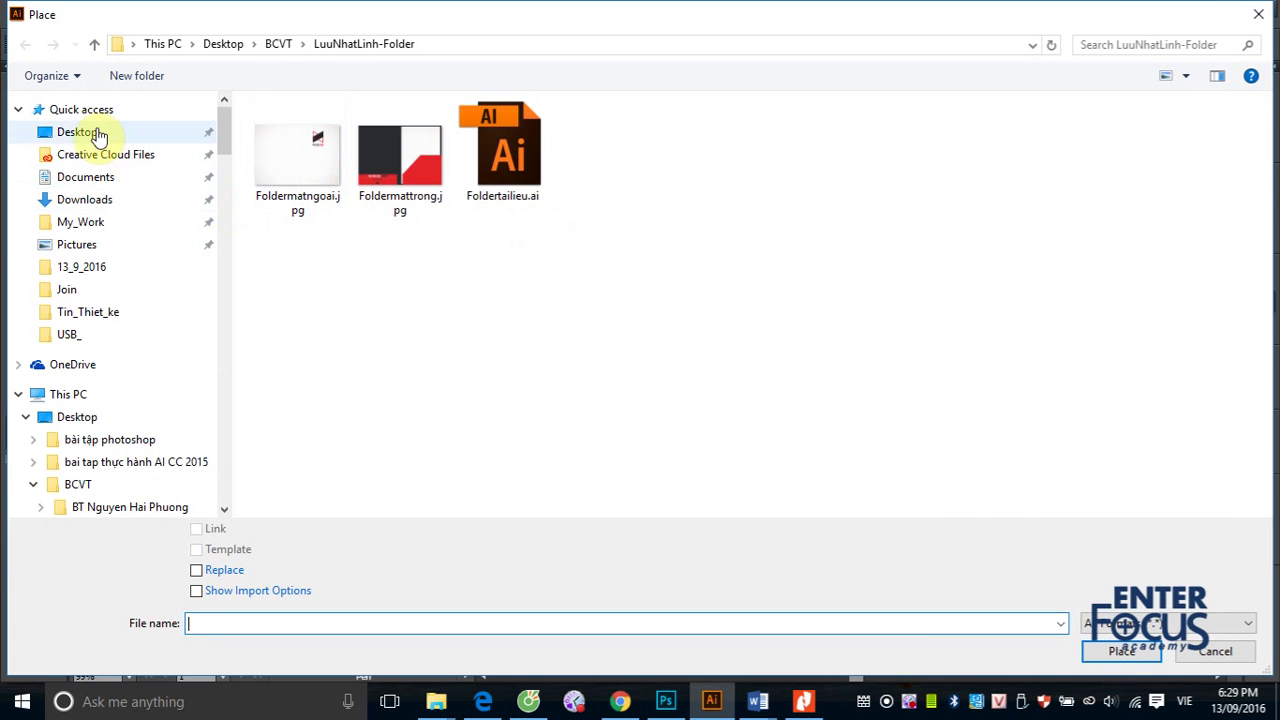
pyautogui.click(80, 130)
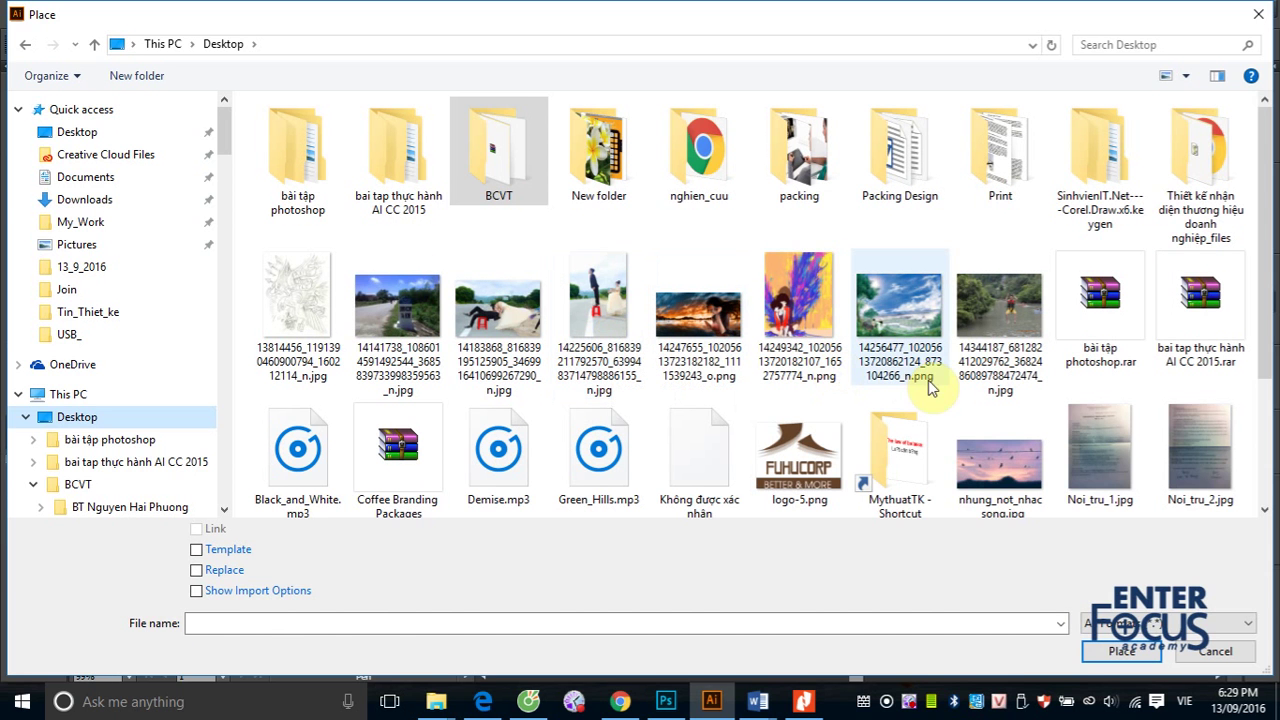
pyautogui.click(790, 305)
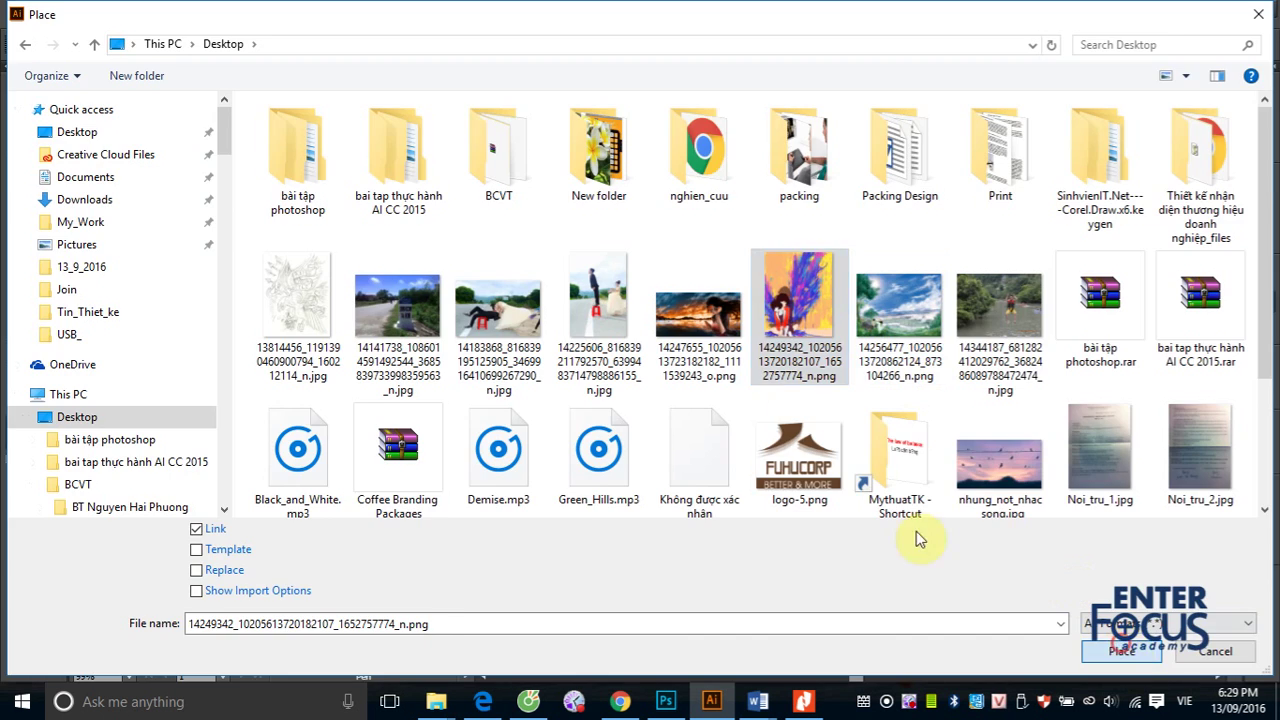
pyautogui.press('Return')
pyautogui.click(783, 311)
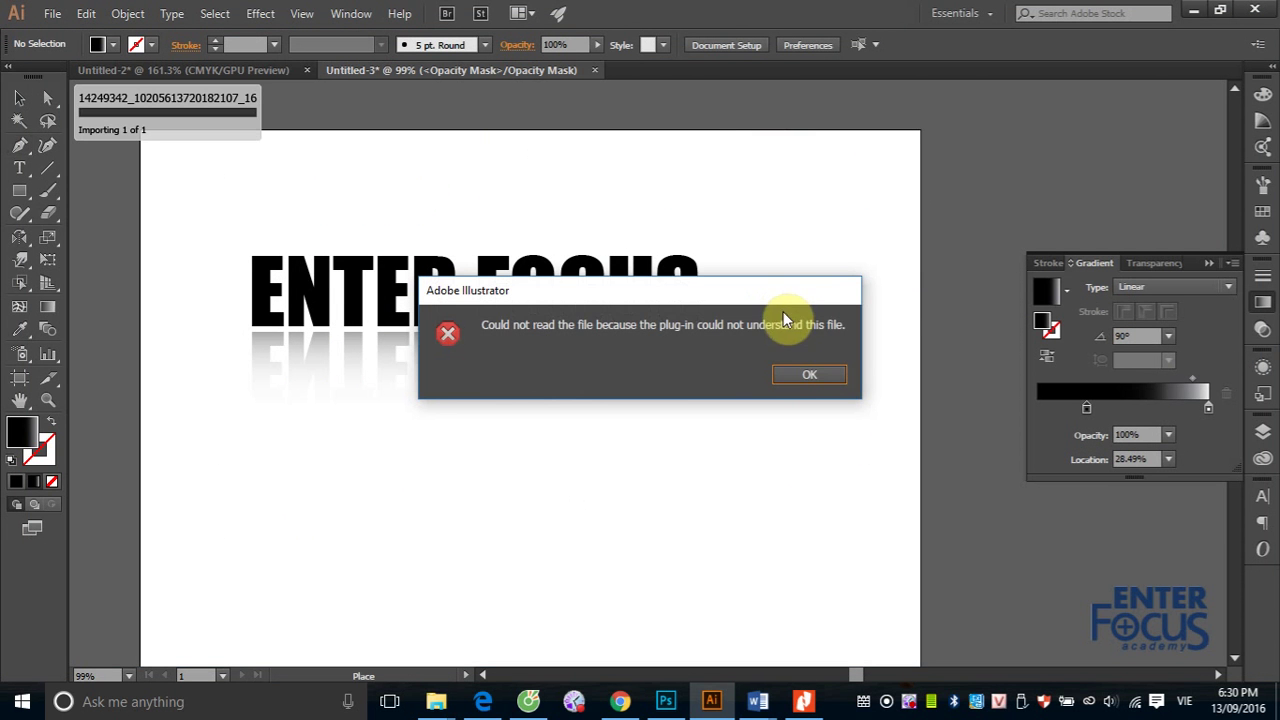
pyautogui.click(805, 373)
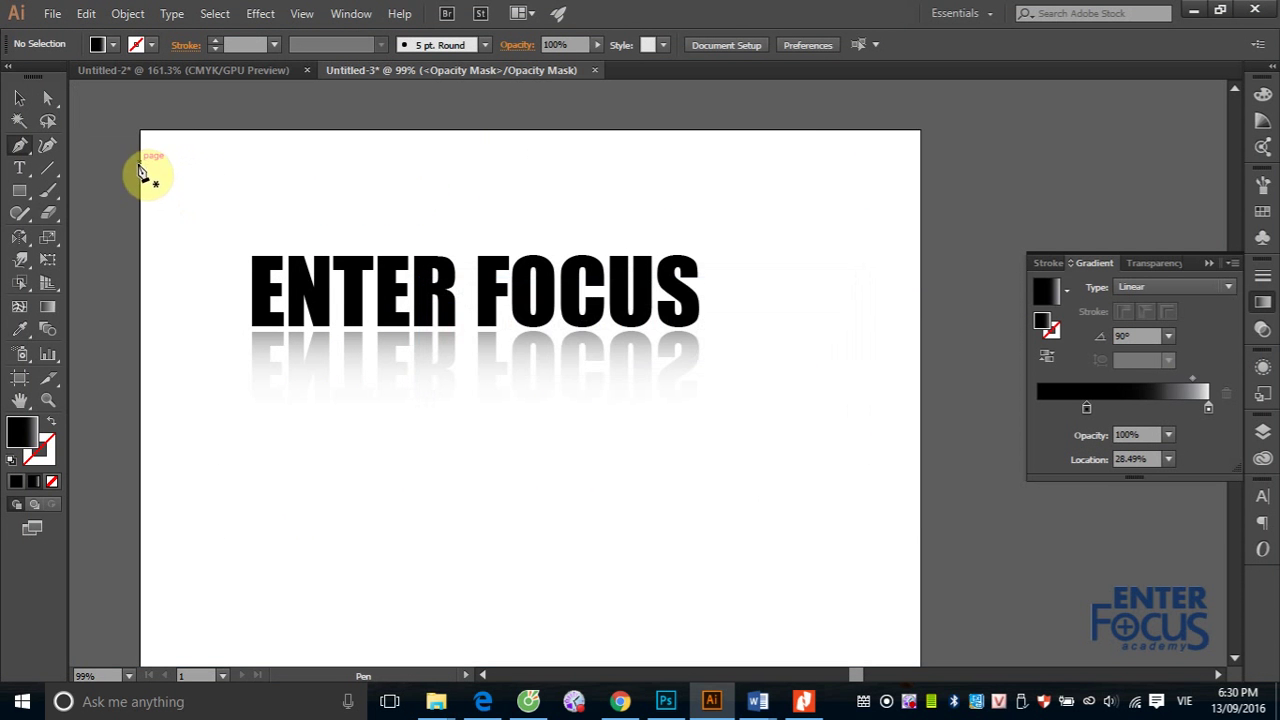
pyautogui.click(19, 97)
pyautogui.click(50, 14)
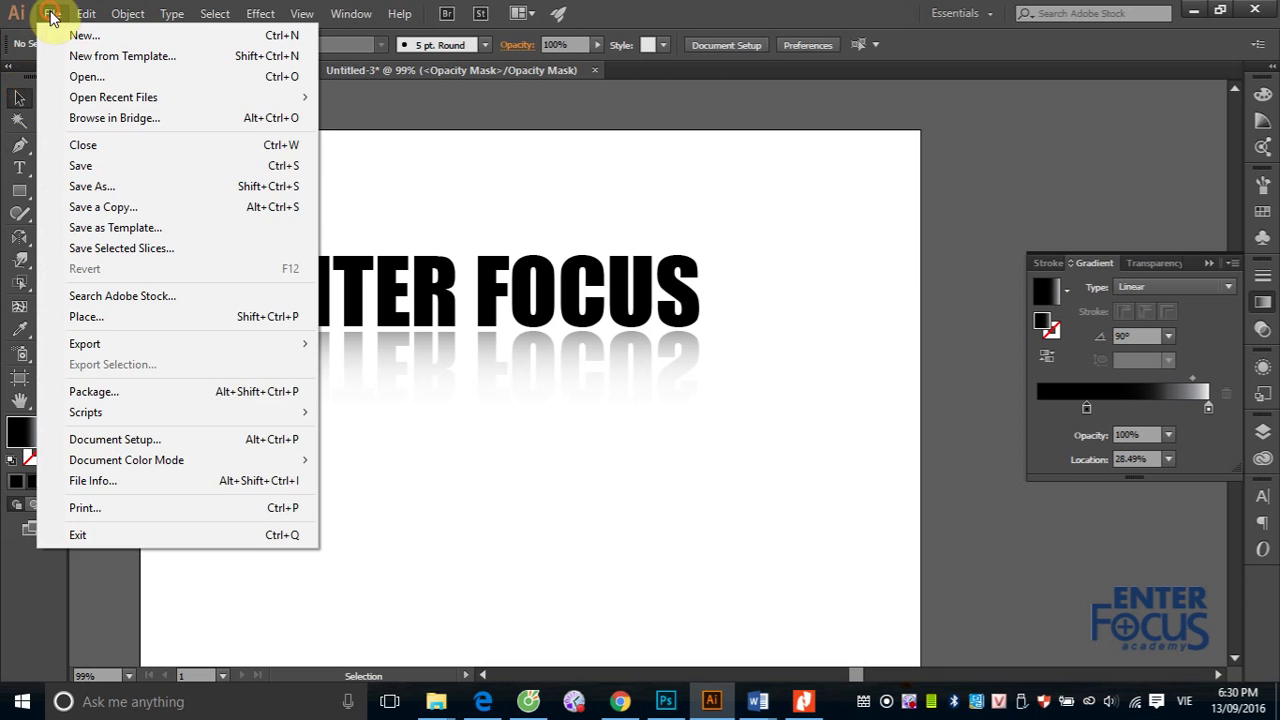
pyautogui.click(110, 316)
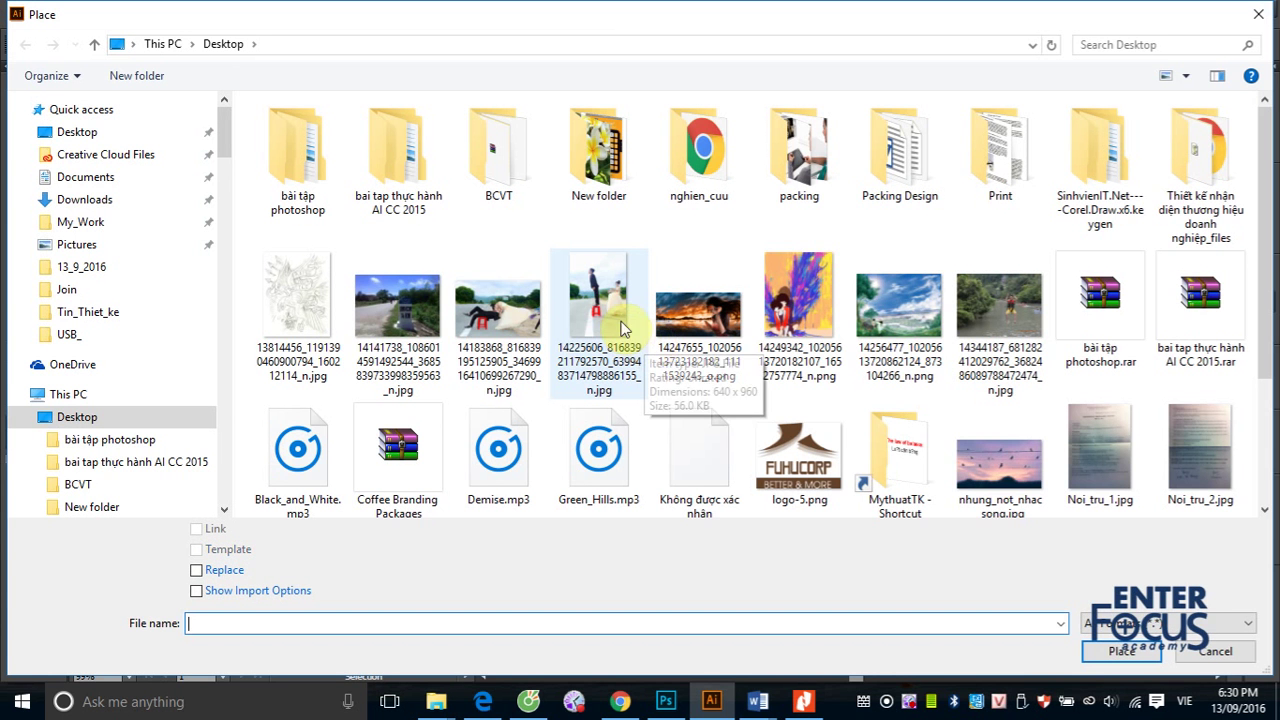
pyautogui.moveTo(598, 322)
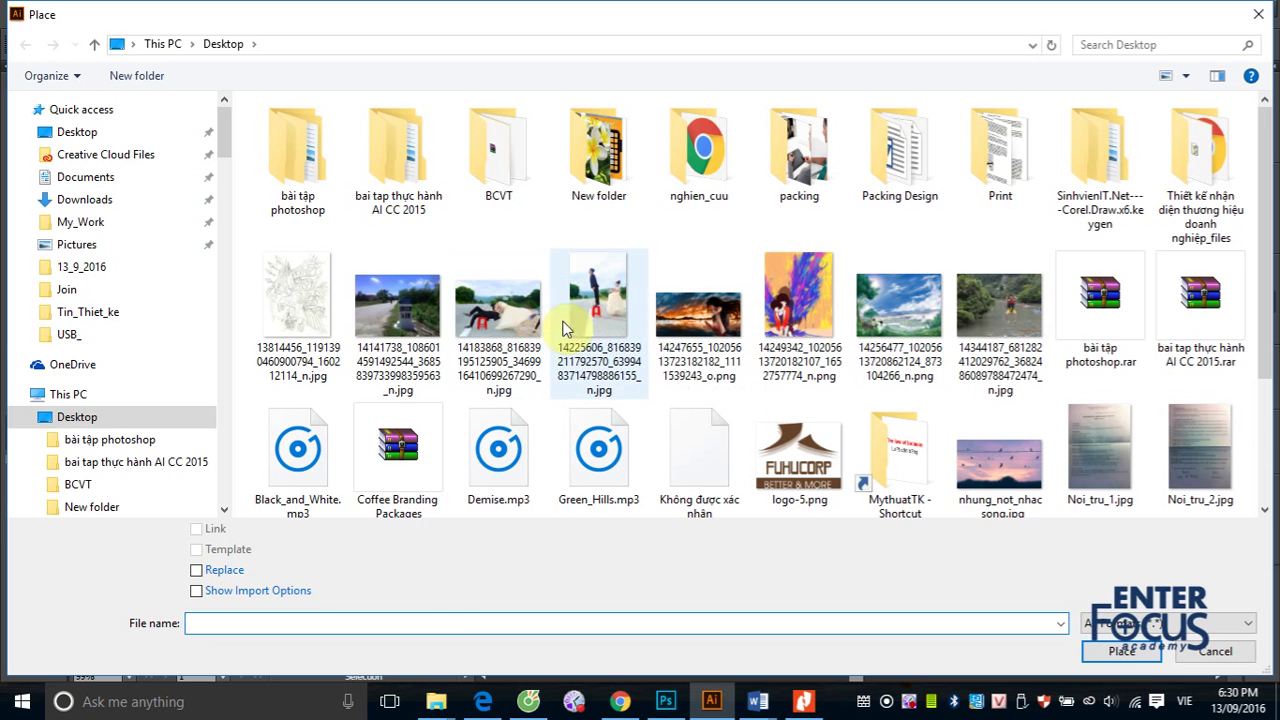
pyautogui.click(498, 310)
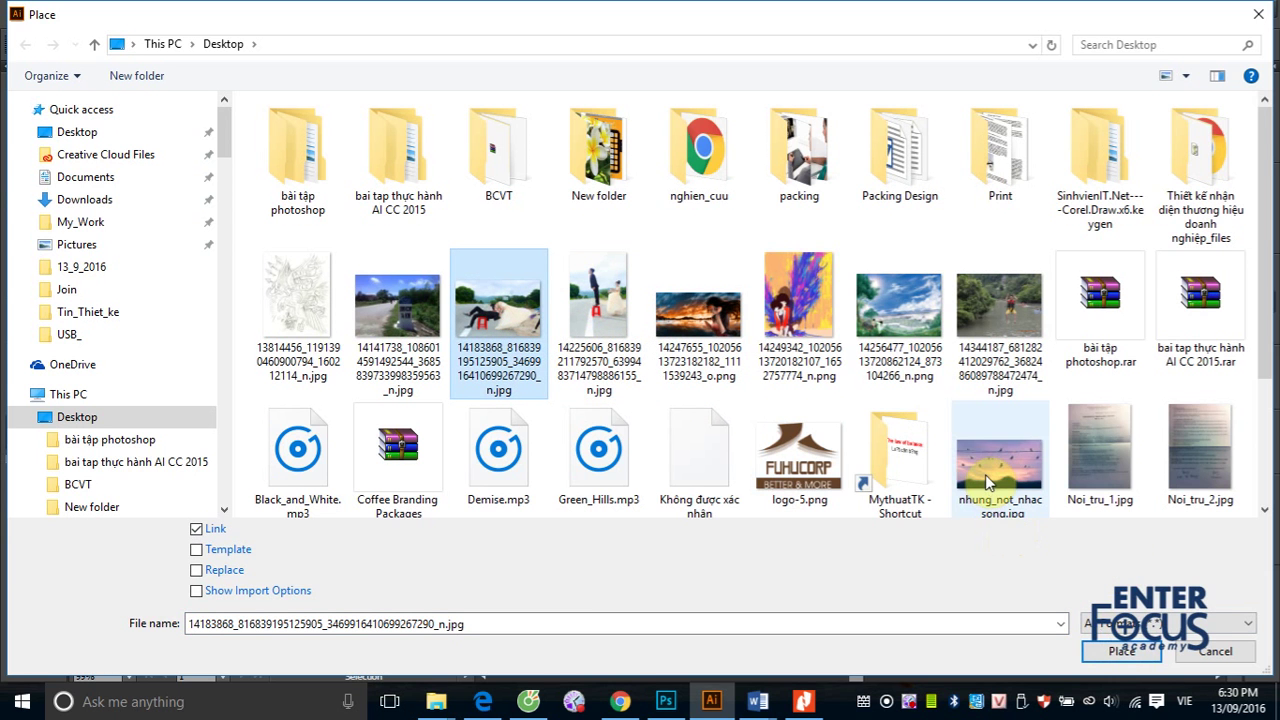
pyautogui.click(698, 315)
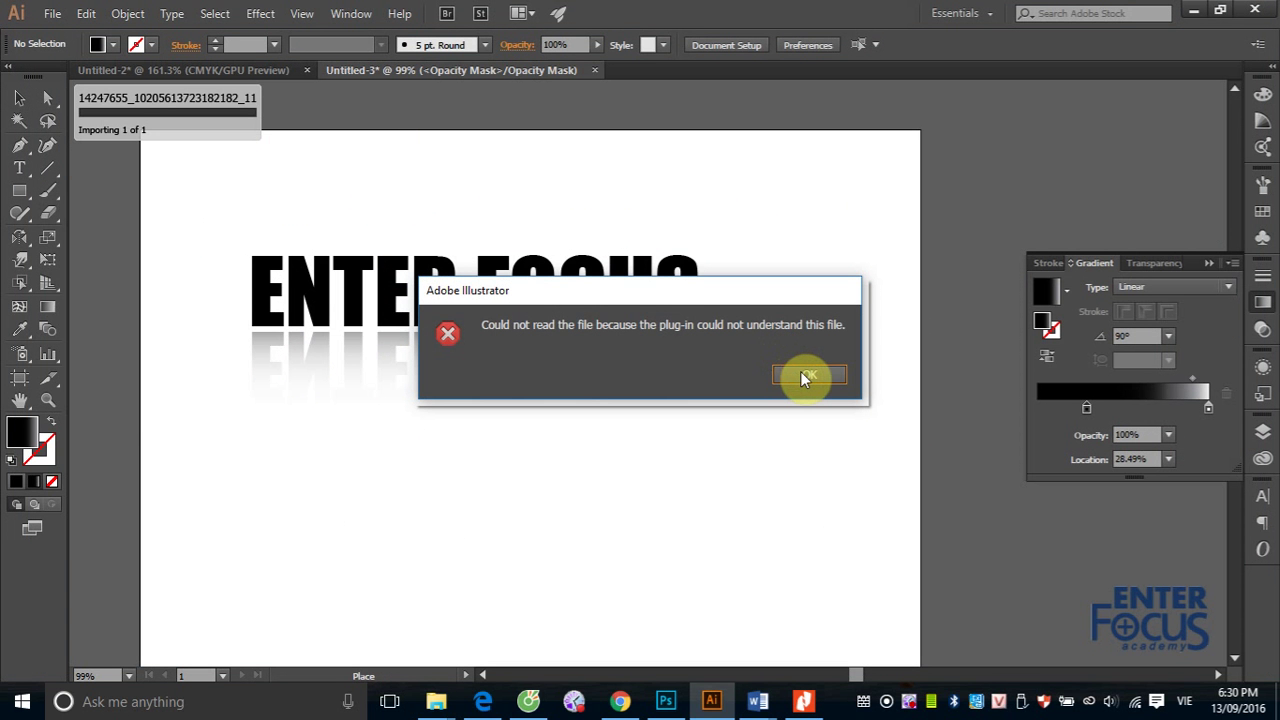
# - Dismiss the file error and load face.jpg from Desktop > New folder for placing, with Link checked
pyautogui.click(805, 377)
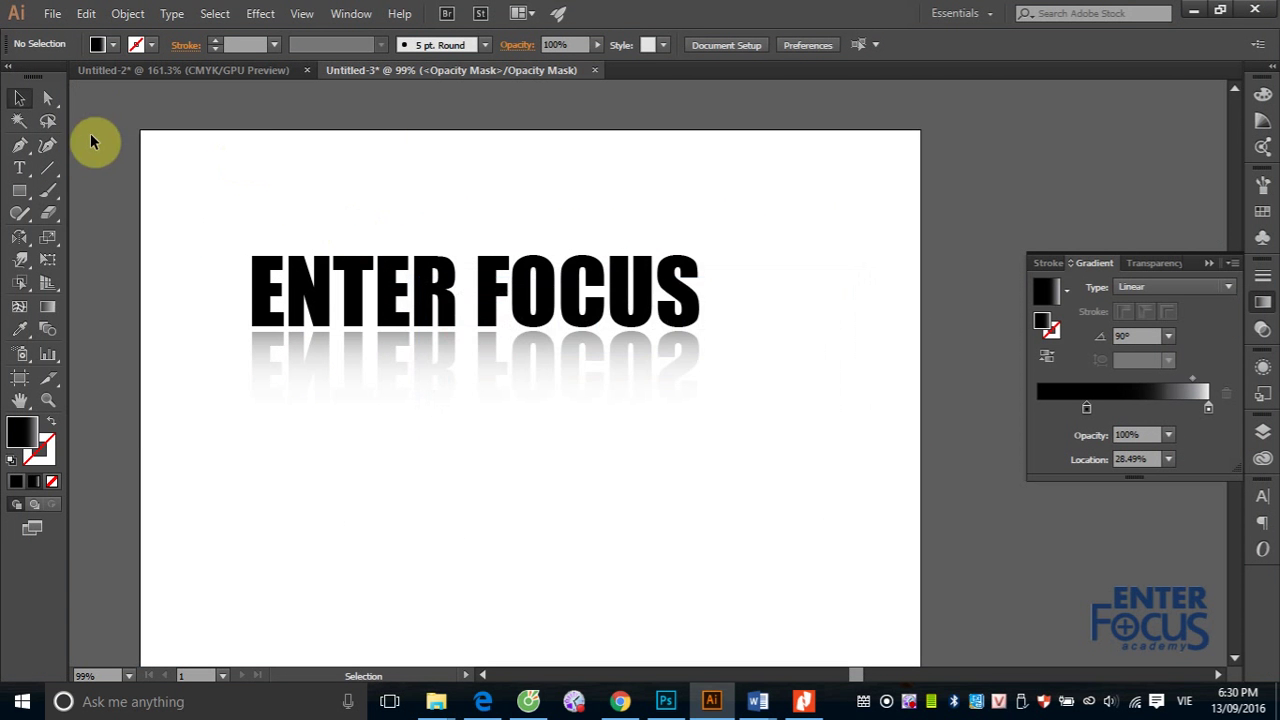
pyautogui.click(50, 14)
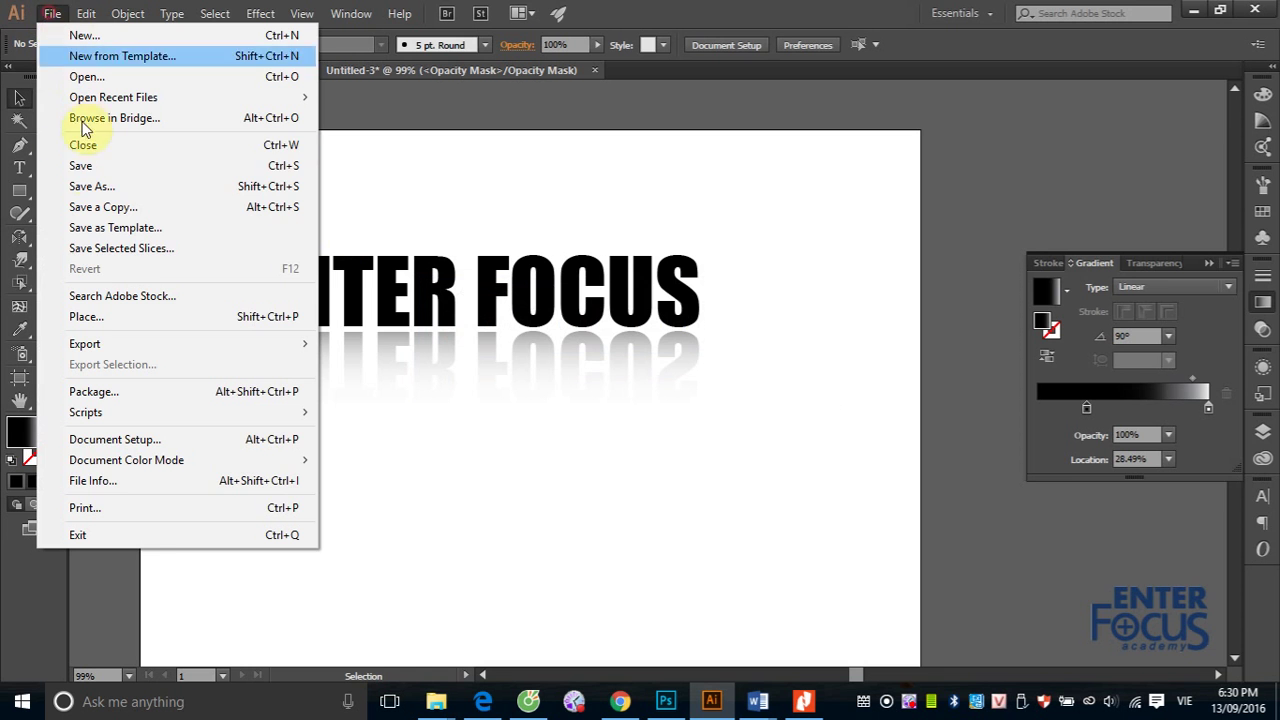
pyautogui.click(90, 314)
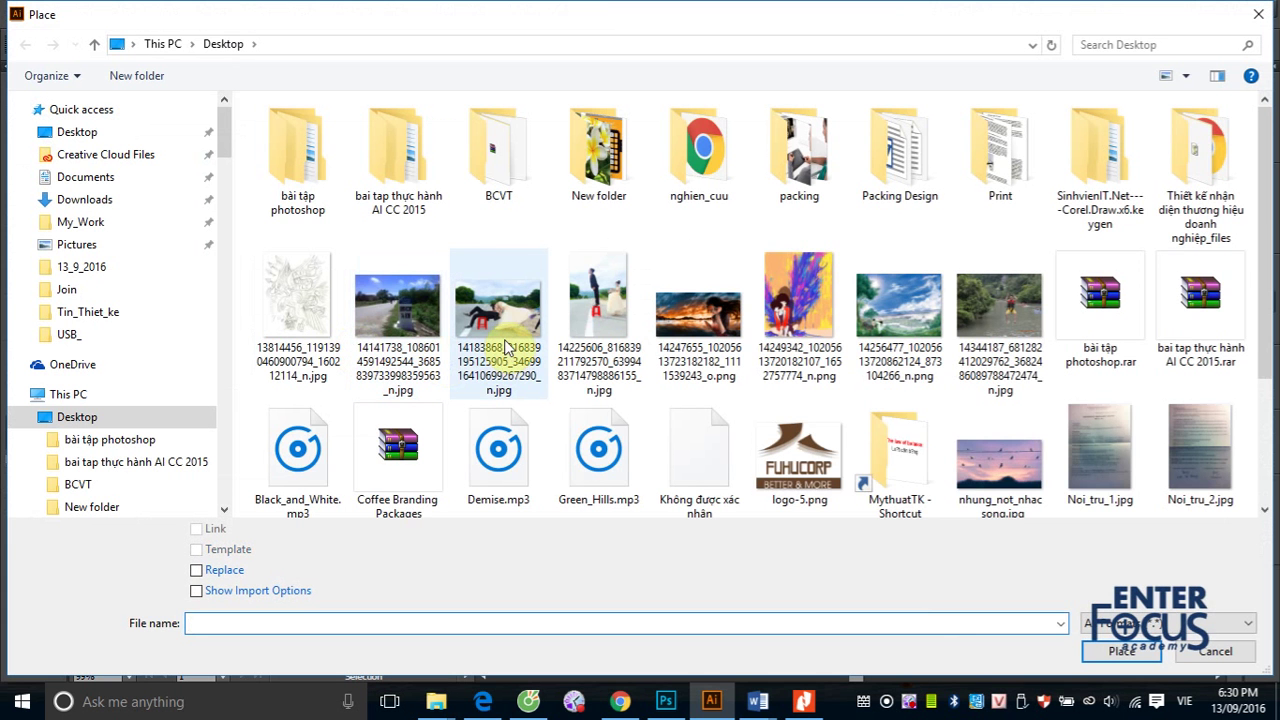
pyautogui.scroll(-2, 510, 345)
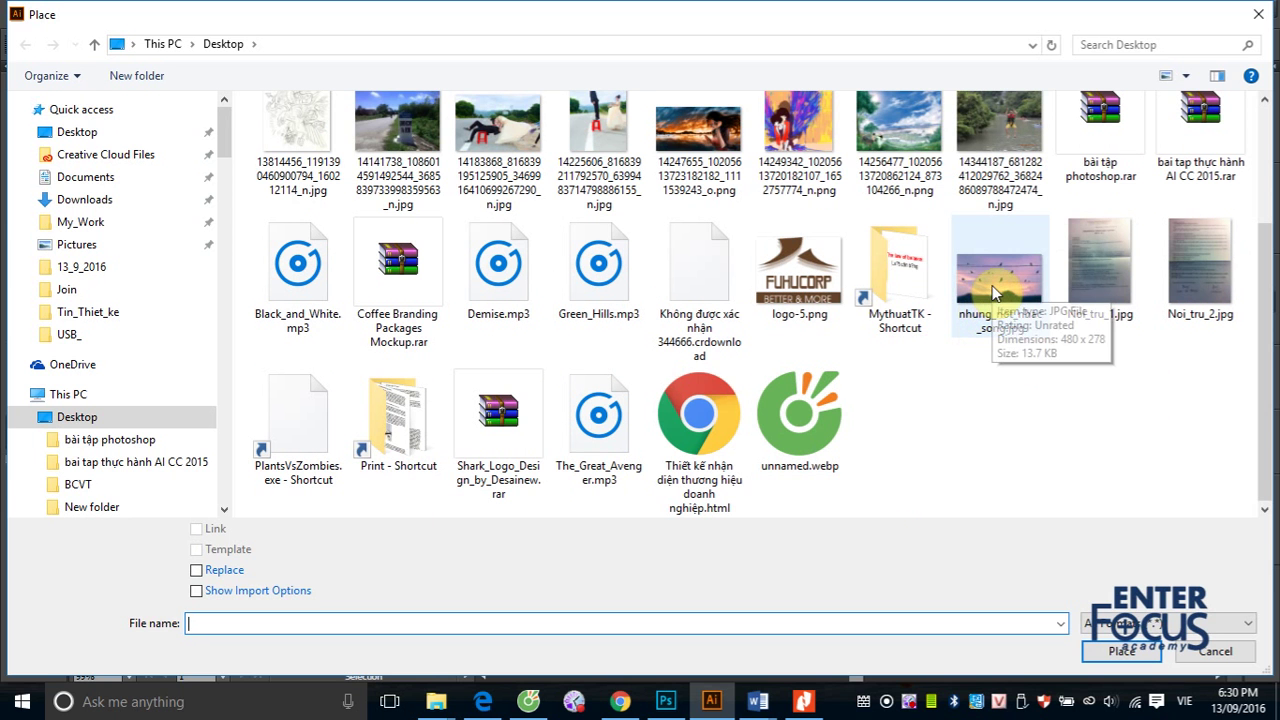
pyautogui.scroll(3, 992, 297)
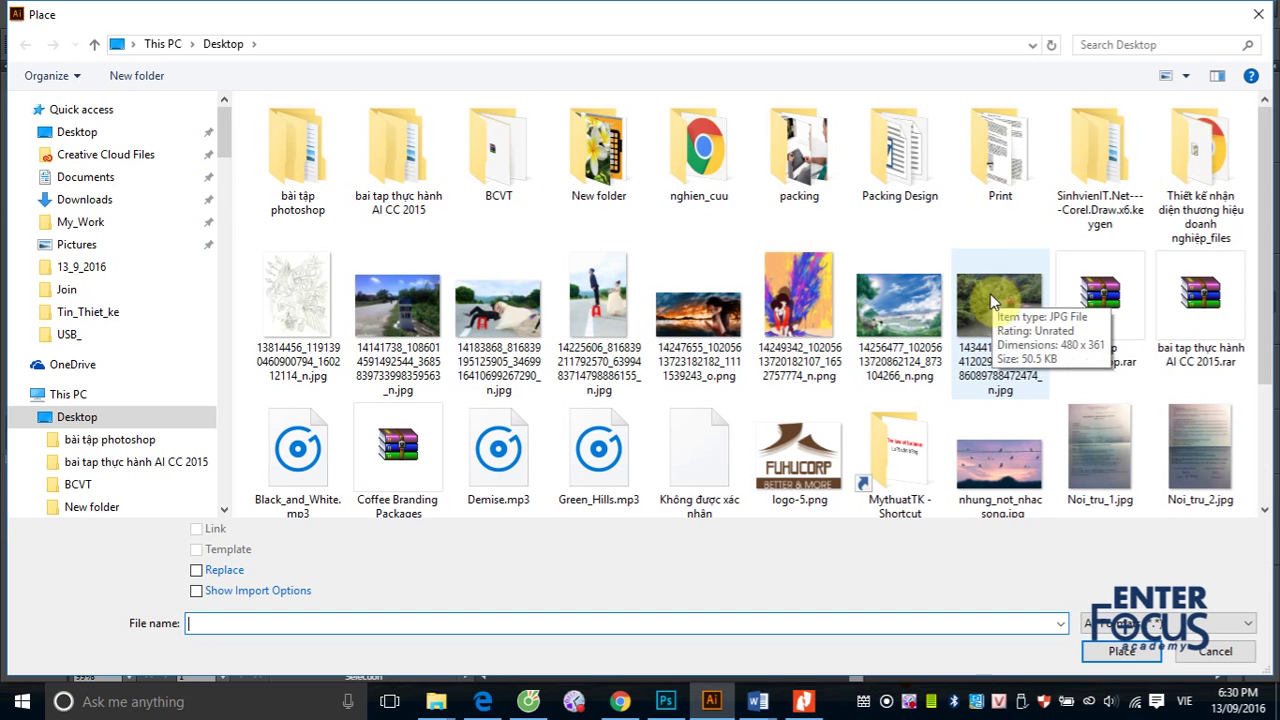
pyautogui.click(600, 166)
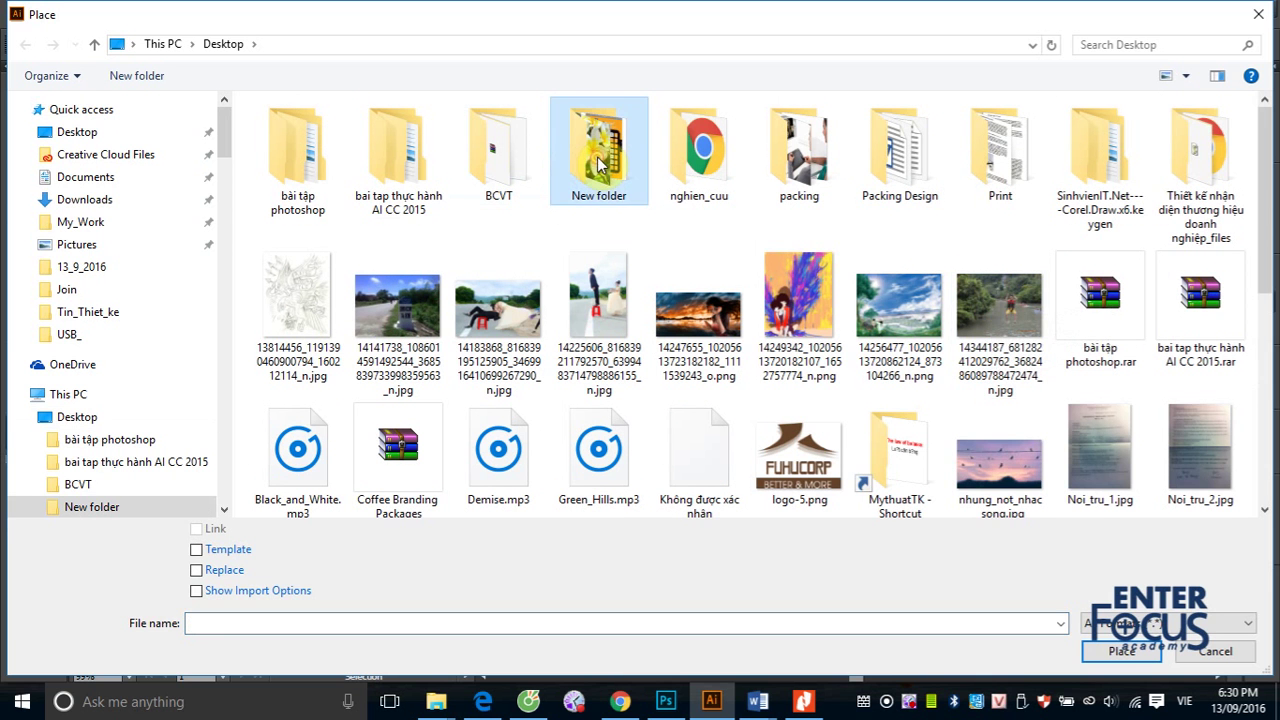
pyautogui.doubleClick(600, 166)
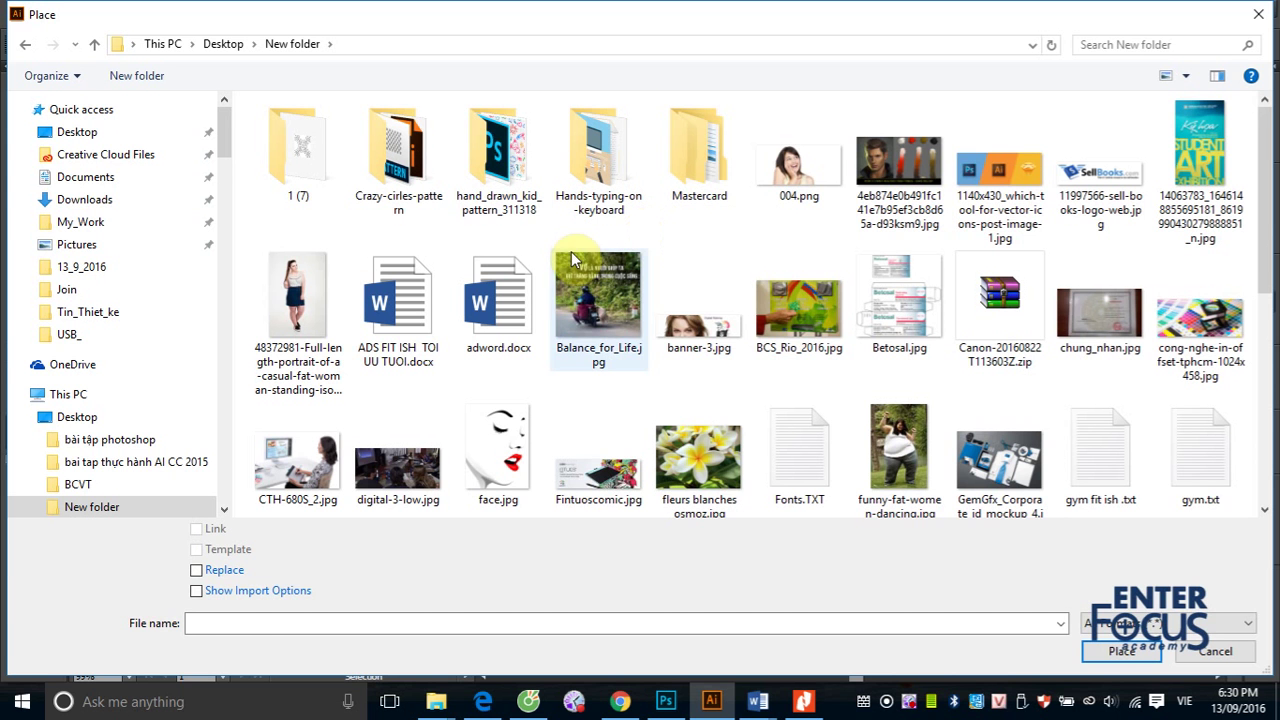
pyautogui.click(500, 455)
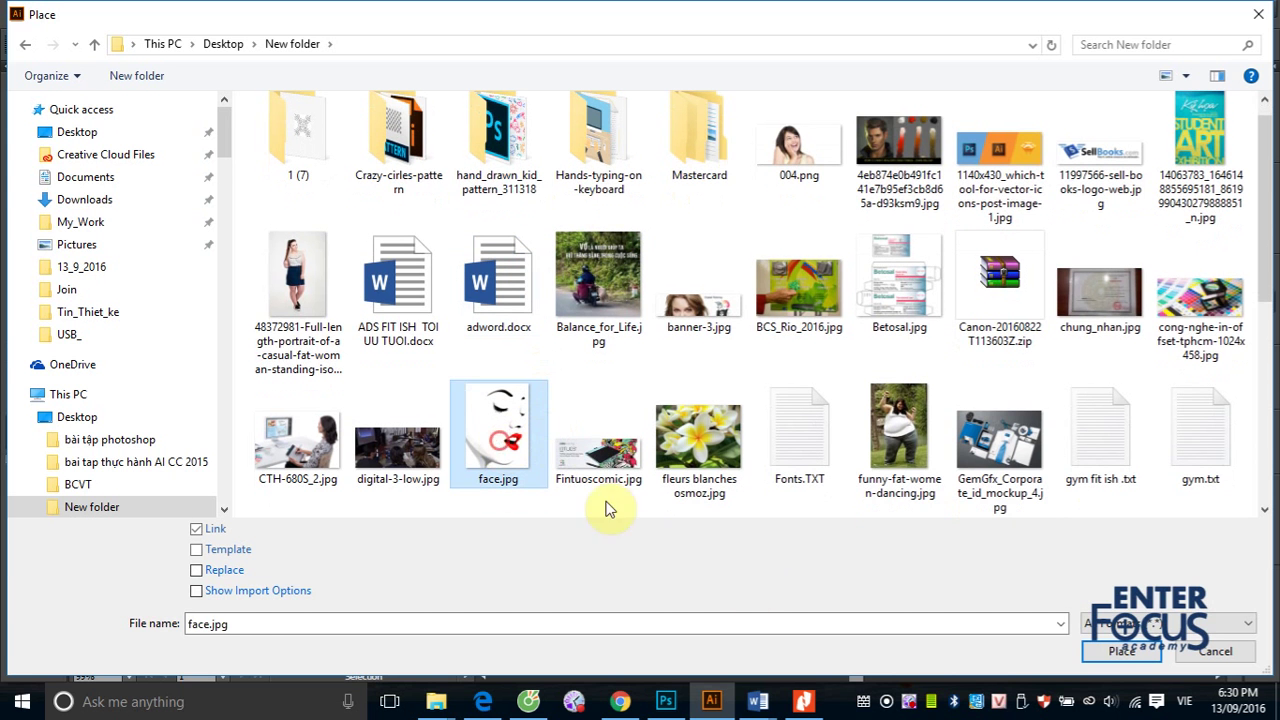
pyautogui.click(1112, 651)
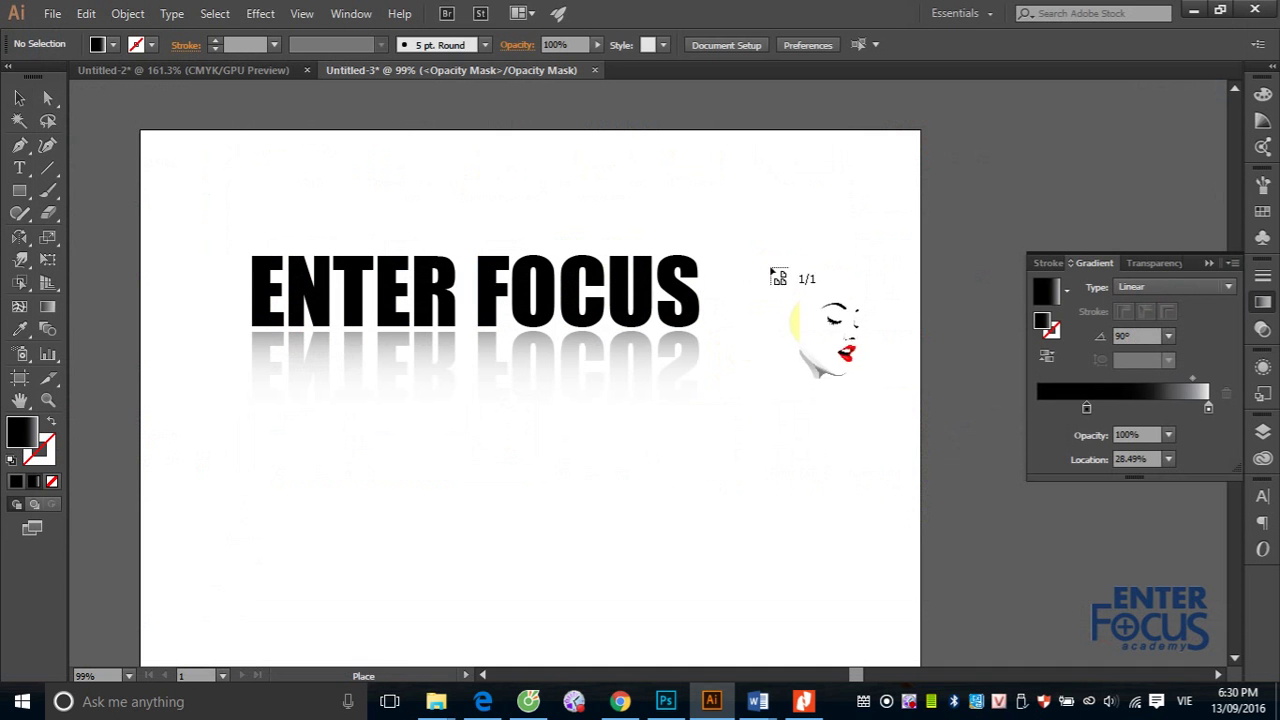
# - Drop face.jpg right of the ENTER FOCUS text against the artboard top, then deselect
pyautogui.click(772, 221)
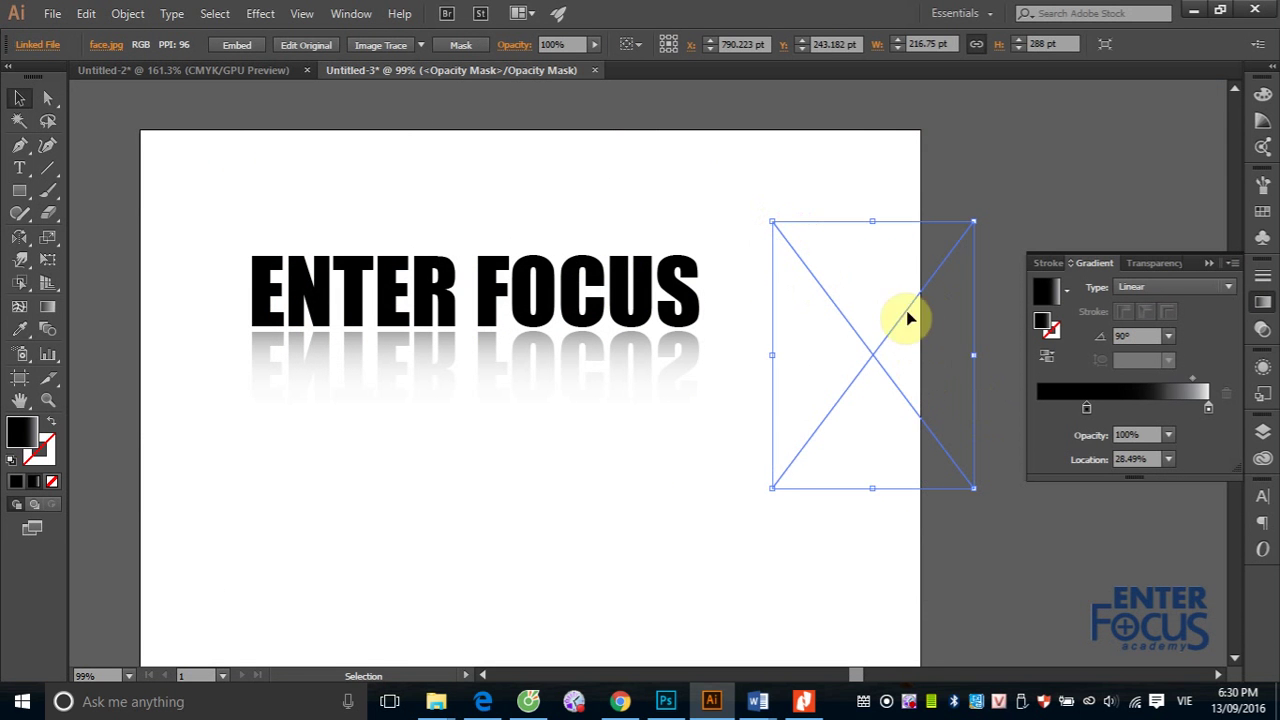
pyautogui.moveTo(873, 358)
pyautogui.mouseDown()
pyautogui.moveTo(792, 292)
pyautogui.moveTo(845, 295)
pyautogui.mouseUp()
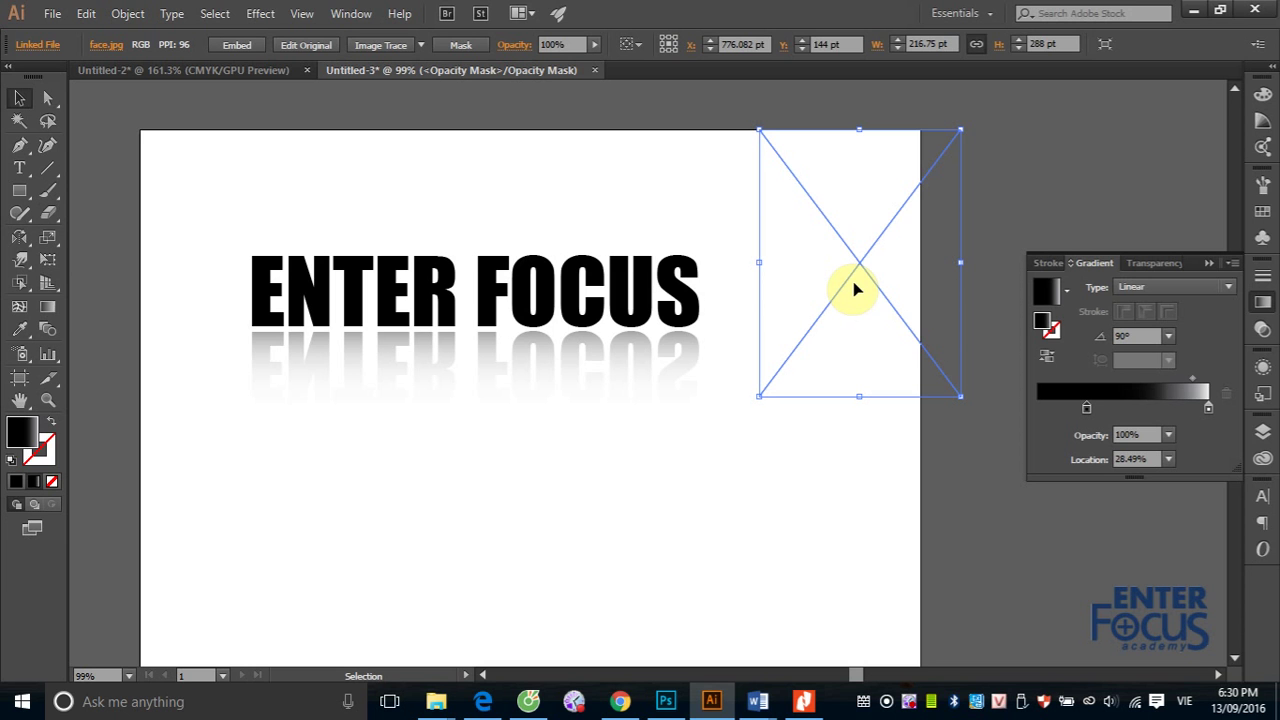
pyautogui.moveTo(858, 278)
pyautogui.mouseDown()
pyautogui.moveTo(829, 278)
pyautogui.moveTo(831, 292)
pyautogui.mouseUp()
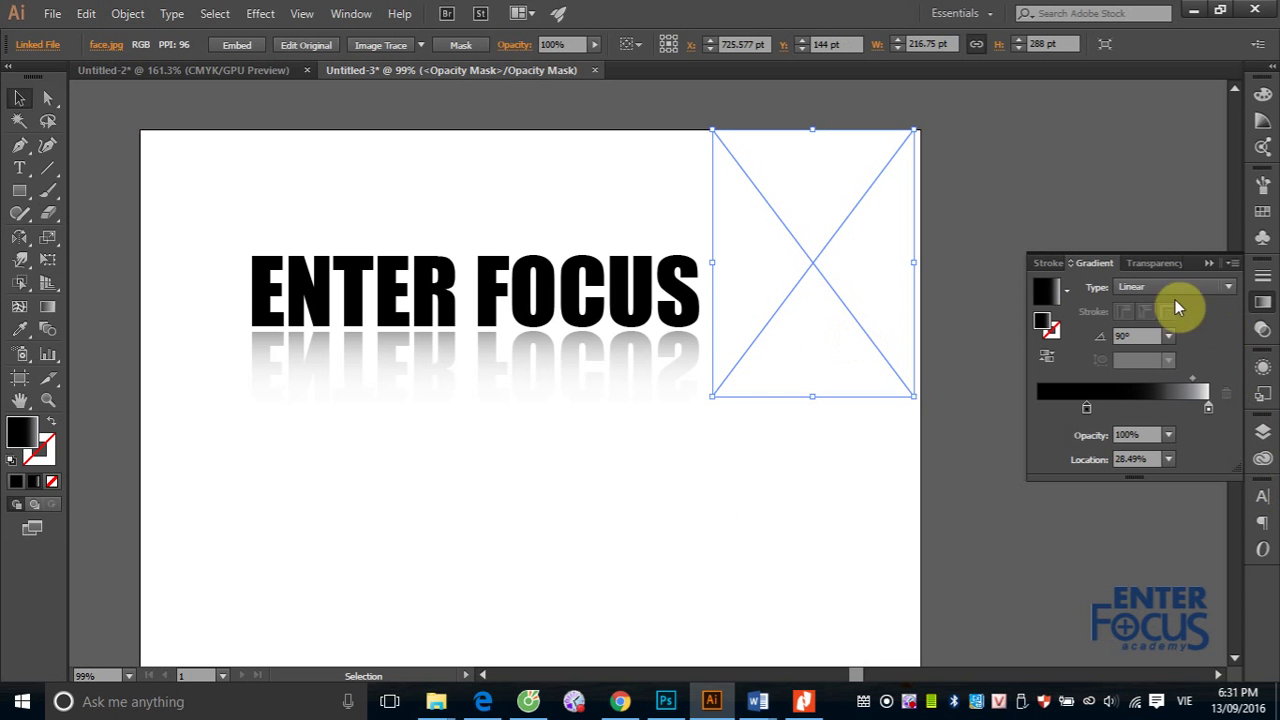
pyautogui.click(1155, 263)
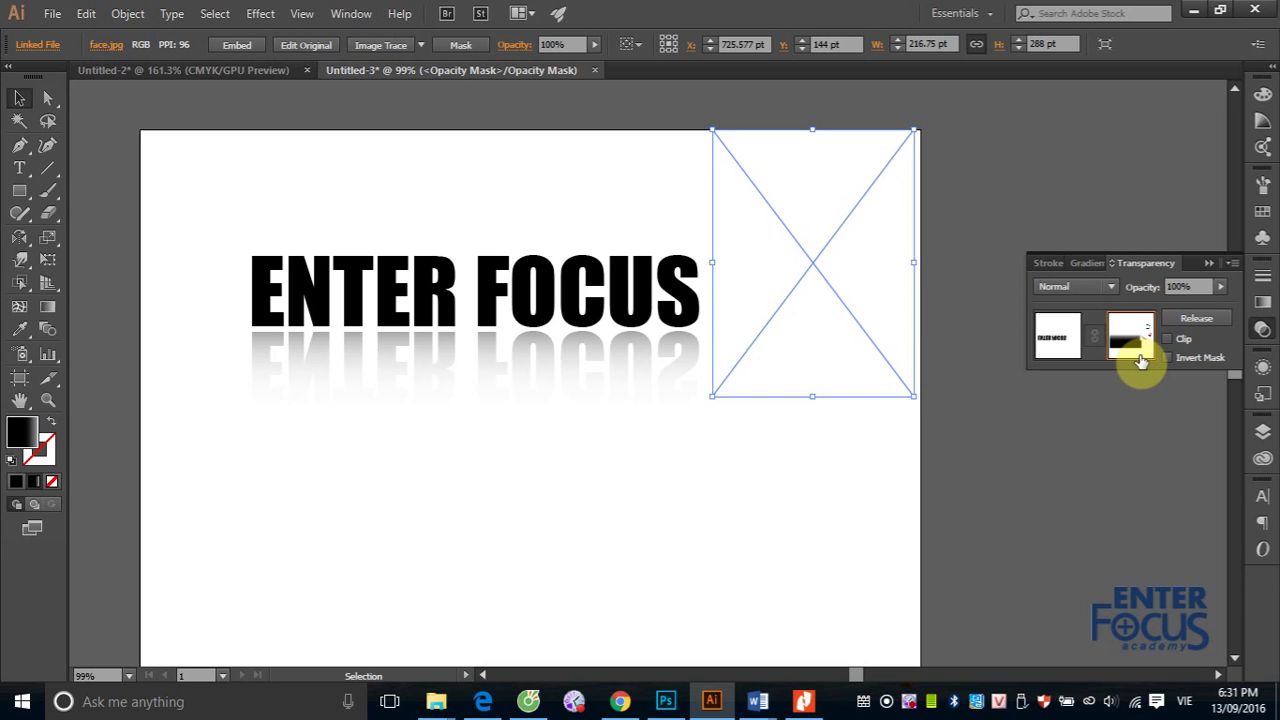
pyautogui.click(952, 378)
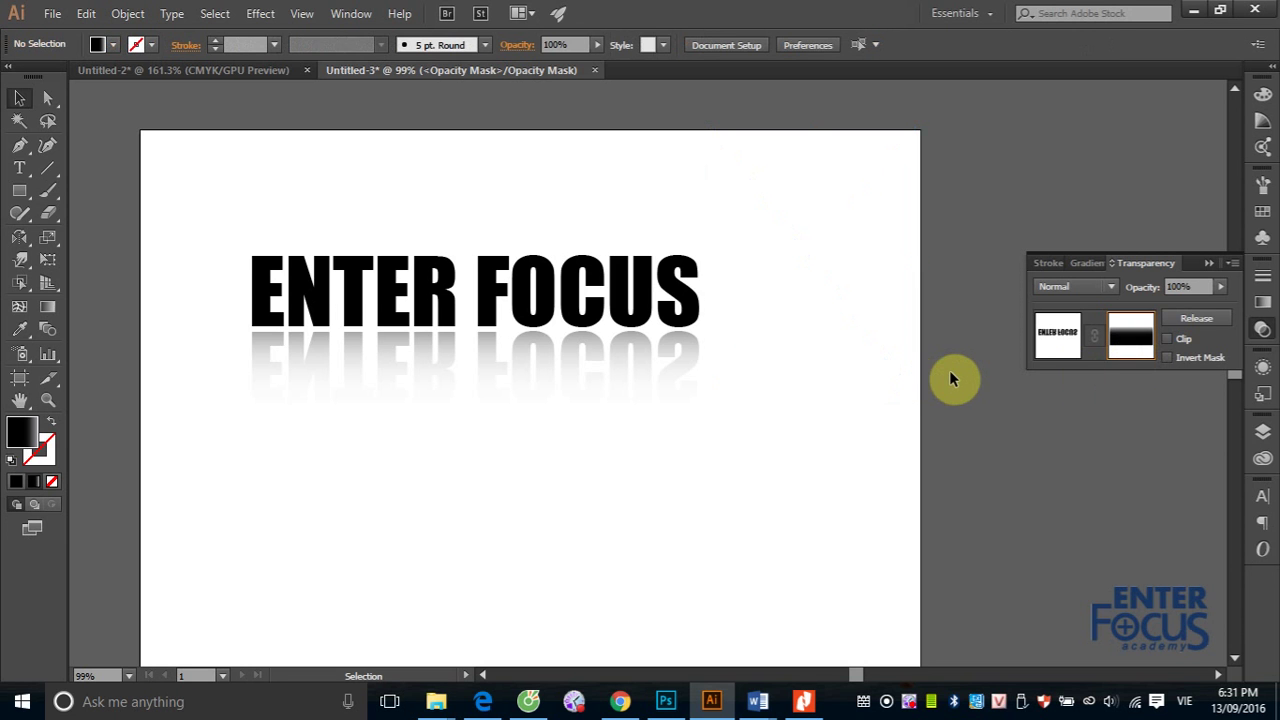
# - Exit opacity-mask editing and load face.jpg for placing again
pyautogui.click(1058, 338)
pyautogui.click(48, 14)
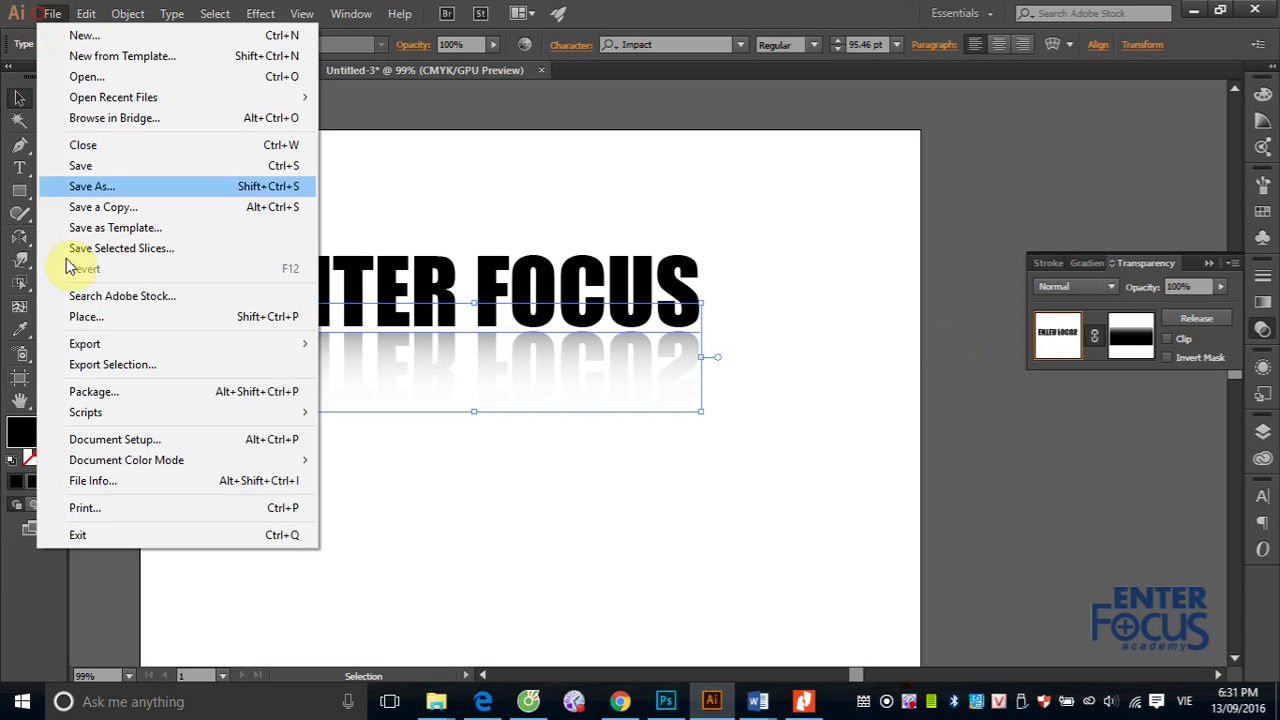
pyautogui.click(214, 314)
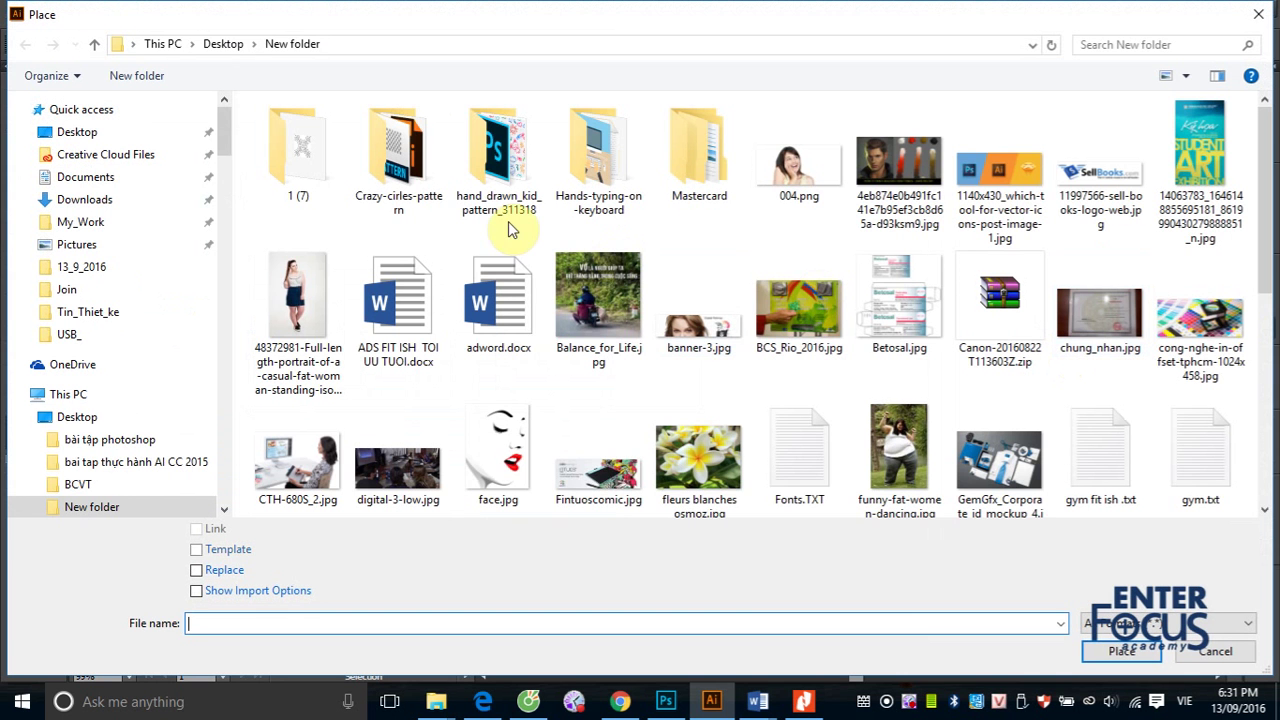
pyautogui.click(505, 458)
pyautogui.scroll(-1, 505, 458)
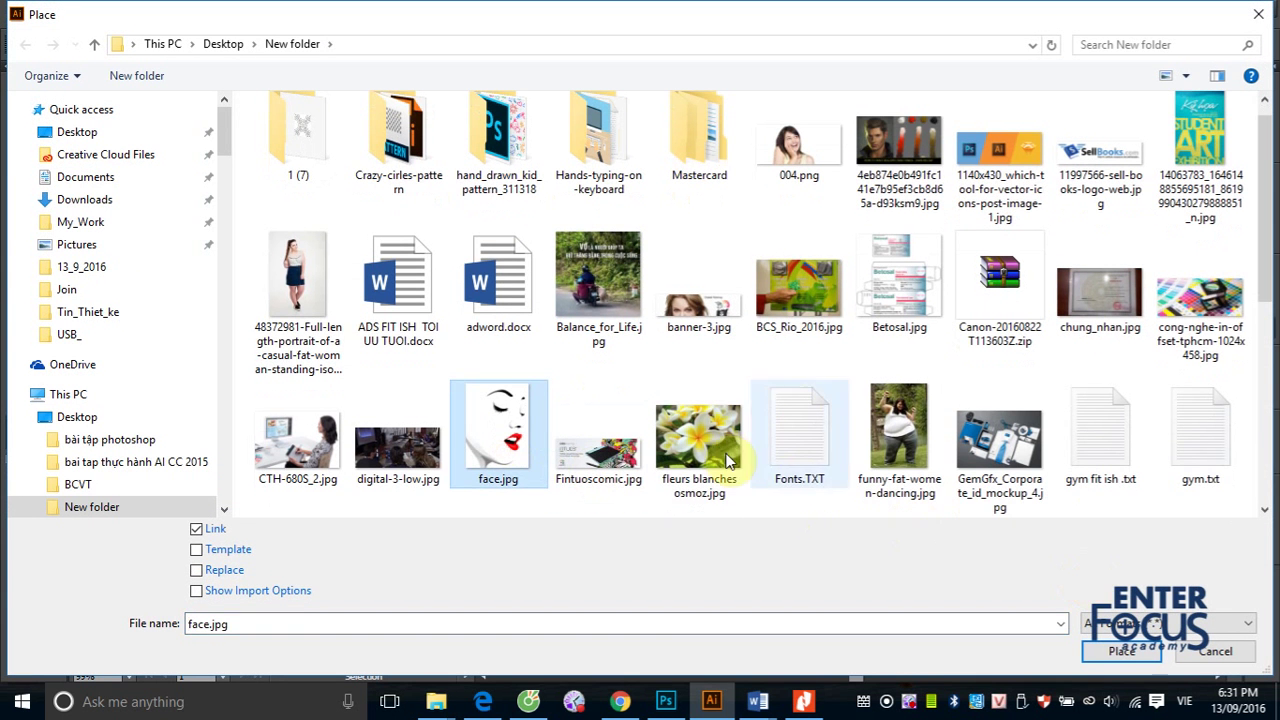
pyautogui.click(1121, 651)
# - Drop face.jpg, shift ENTER FOCUS and its reflection left, and set the face beside them
pyautogui.click(757, 242)
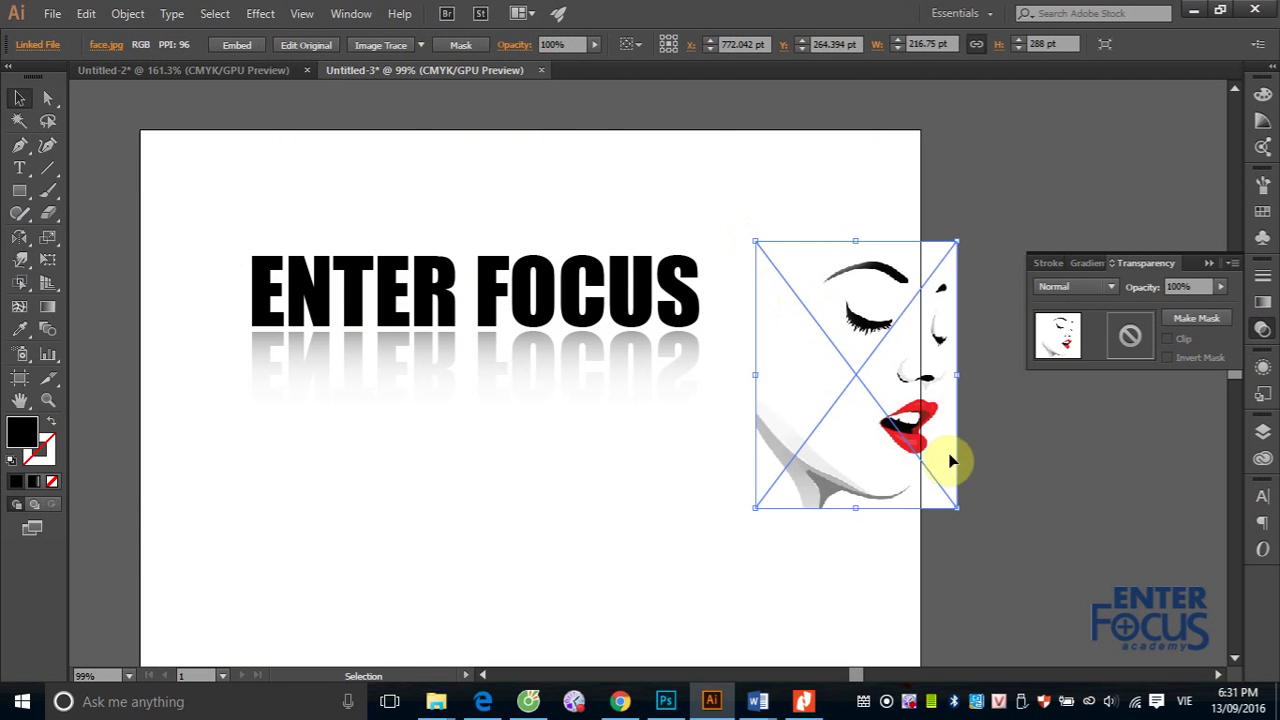
pyautogui.moveTo(917, 426); pyautogui.dragTo(870, 282)
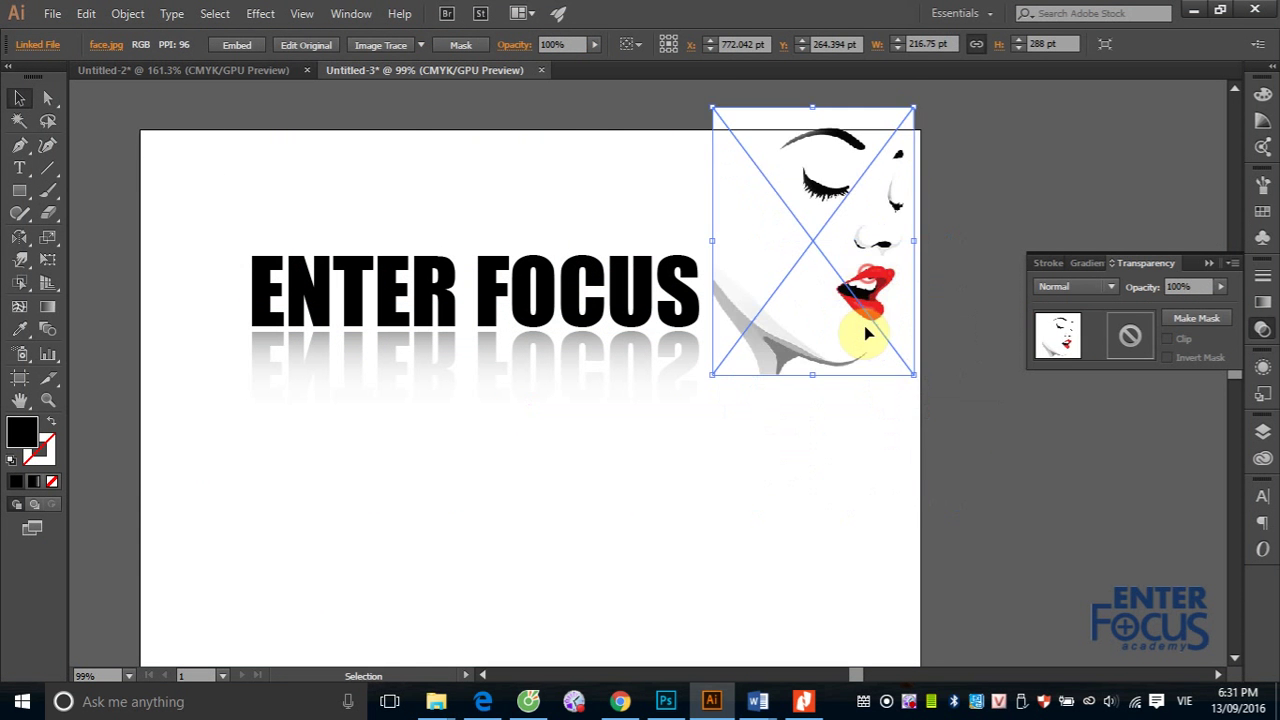
pyautogui.moveTo(859, 328); pyautogui.dragTo(877, 302)
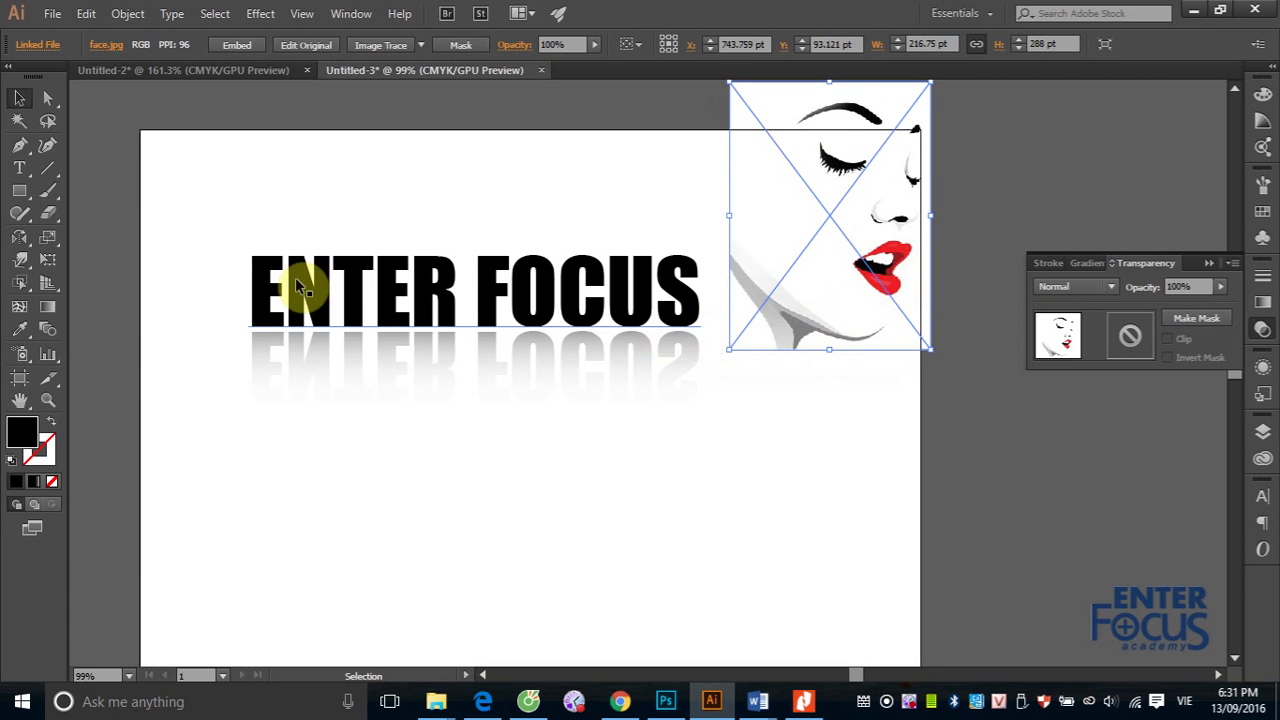
pyautogui.moveTo(166, 200); pyautogui.dragTo(643, 471)
pyautogui.moveTo(670, 369); pyautogui.dragTo(405, 368)
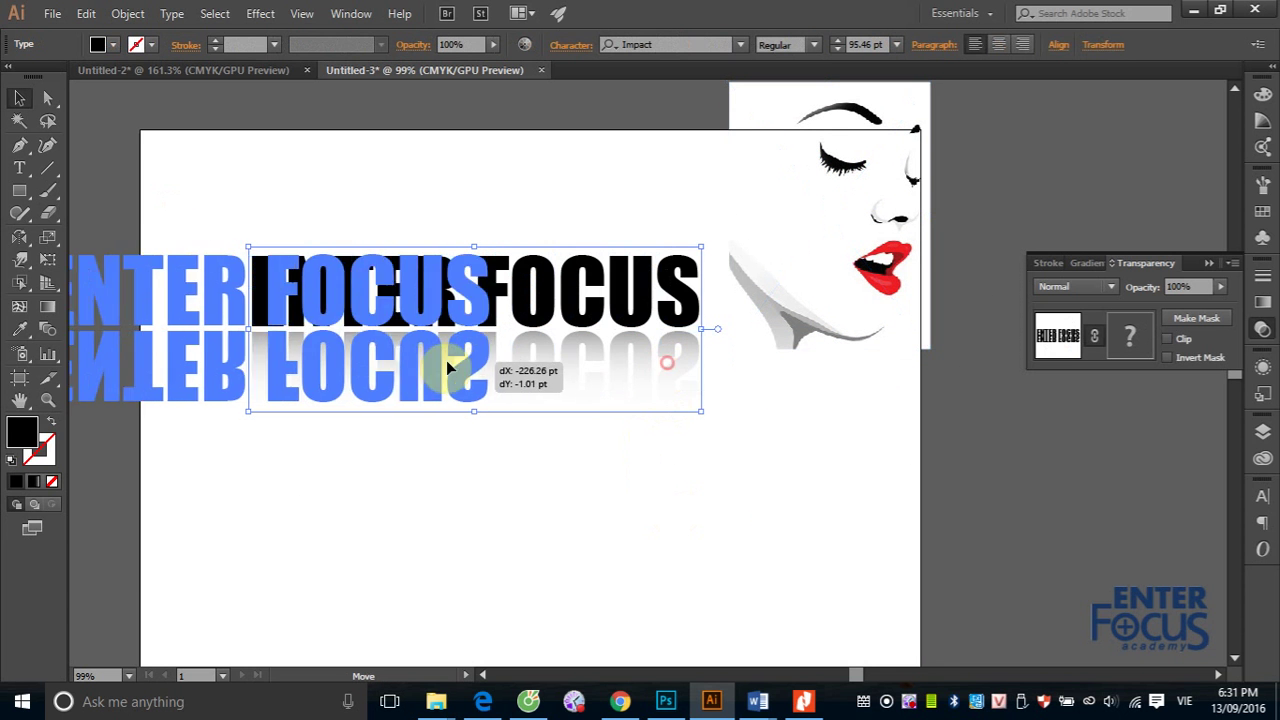
pyautogui.moveTo(810, 338); pyautogui.dragTo(644, 424)
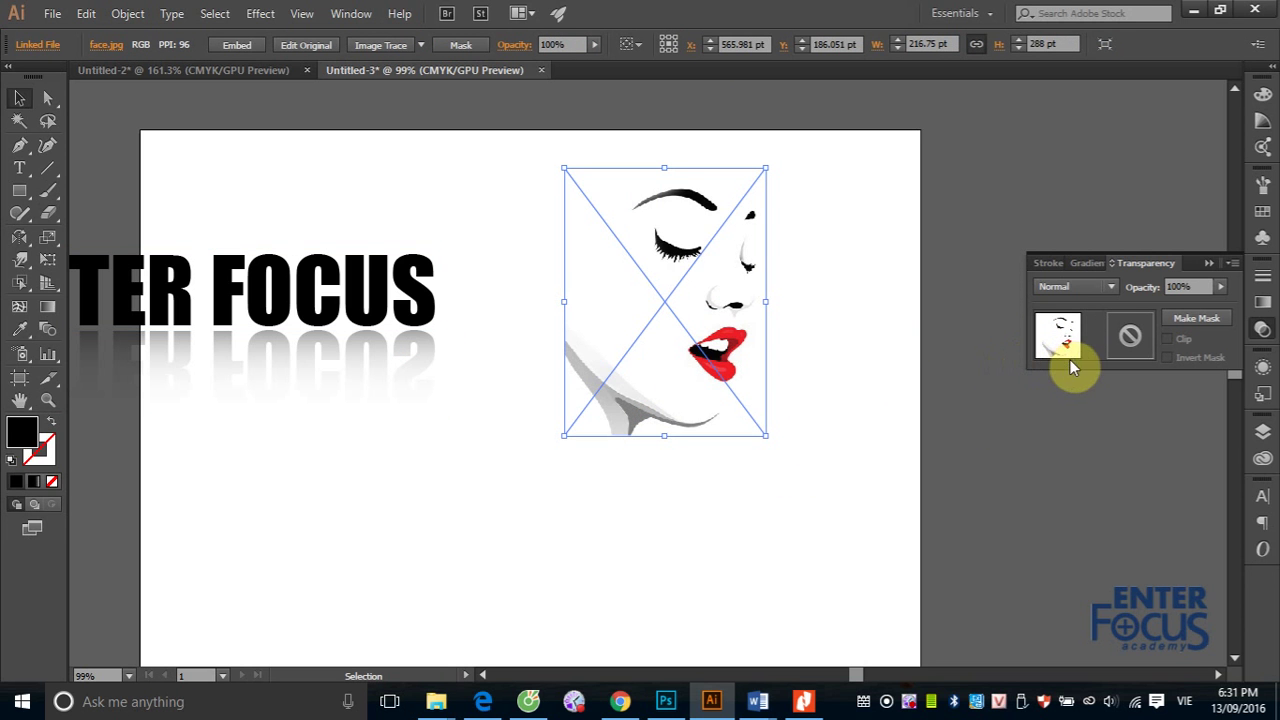
# - Reflect a copy of the face image across a horizontal axis, directly below the original
pyautogui.click(45, 305)
pyautogui.click(19, 99)
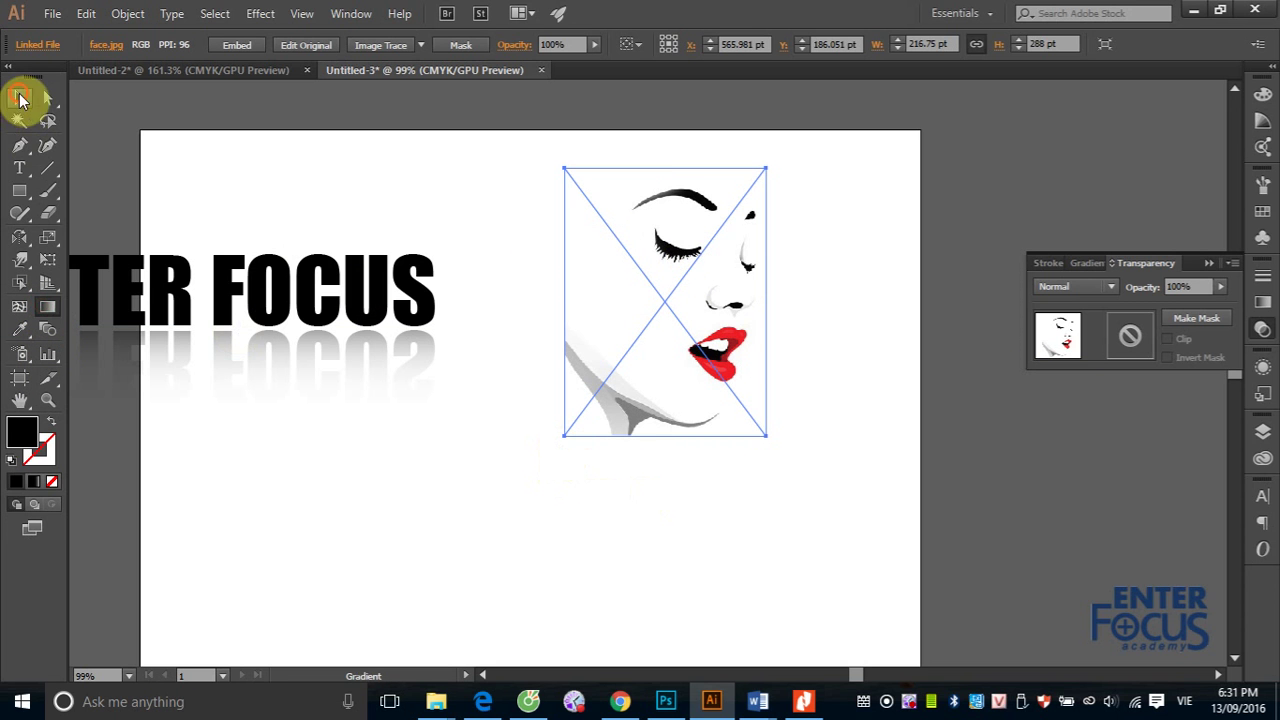
pyautogui.click(52, 13)
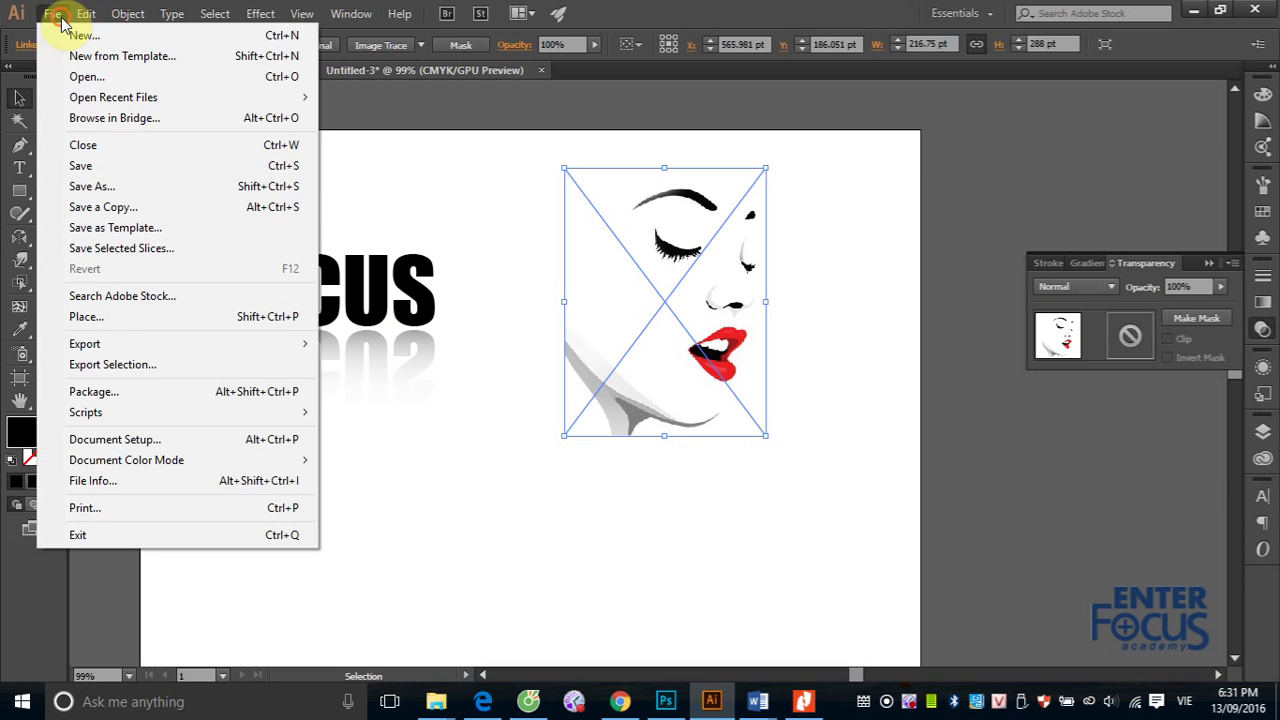
pyautogui.click(17, 237)
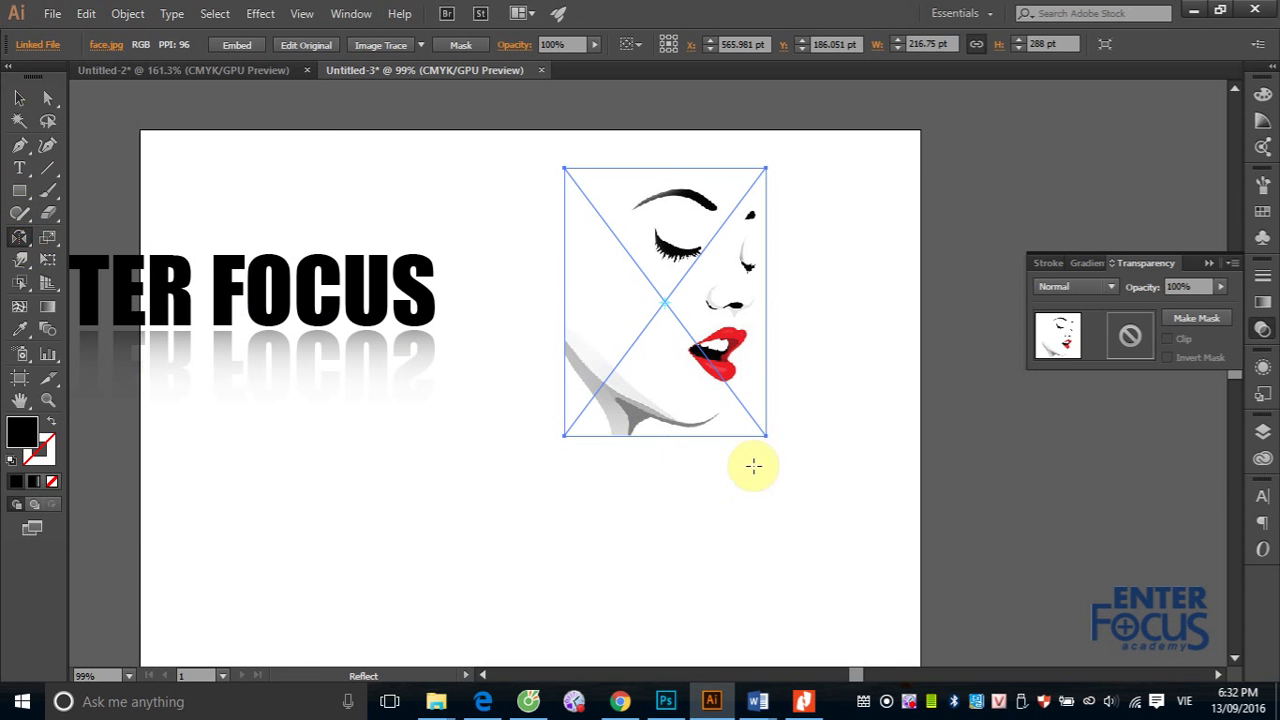
pyautogui.keyDown('alt'); pyautogui.click(652, 435); pyautogui.keyUp('alt')
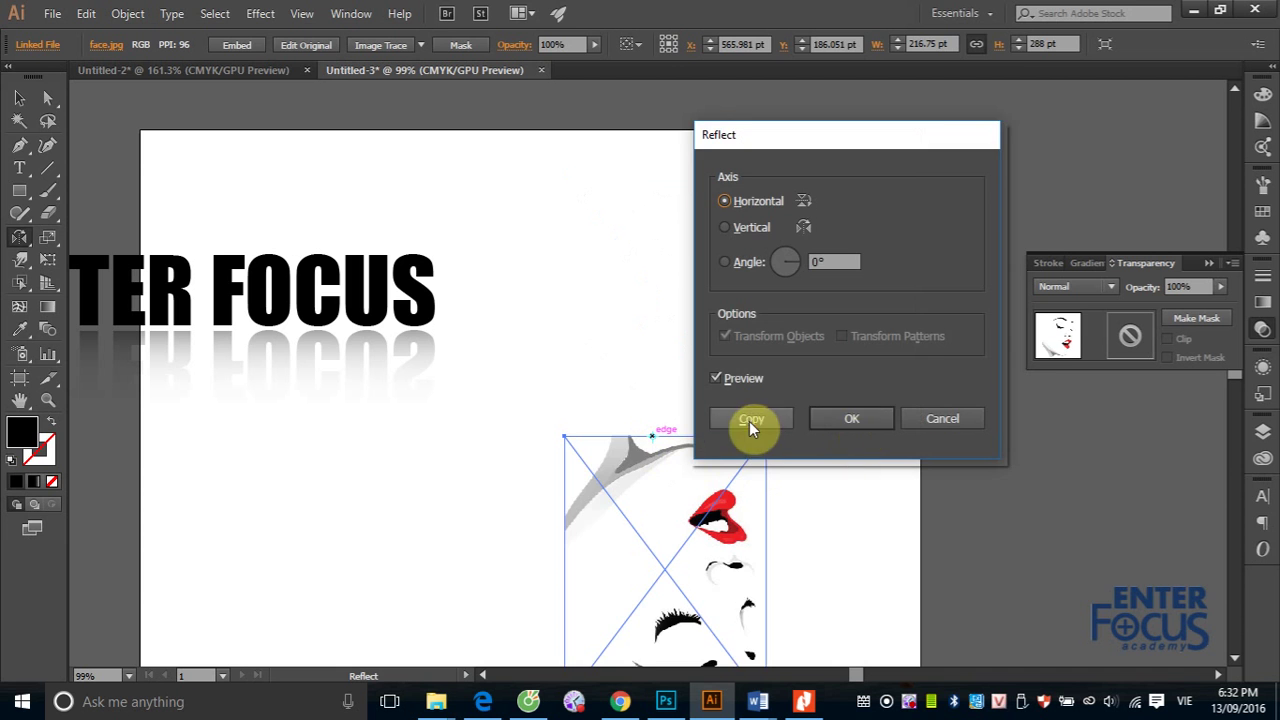
pyautogui.click(722, 414)
pyautogui.click(19, 97)
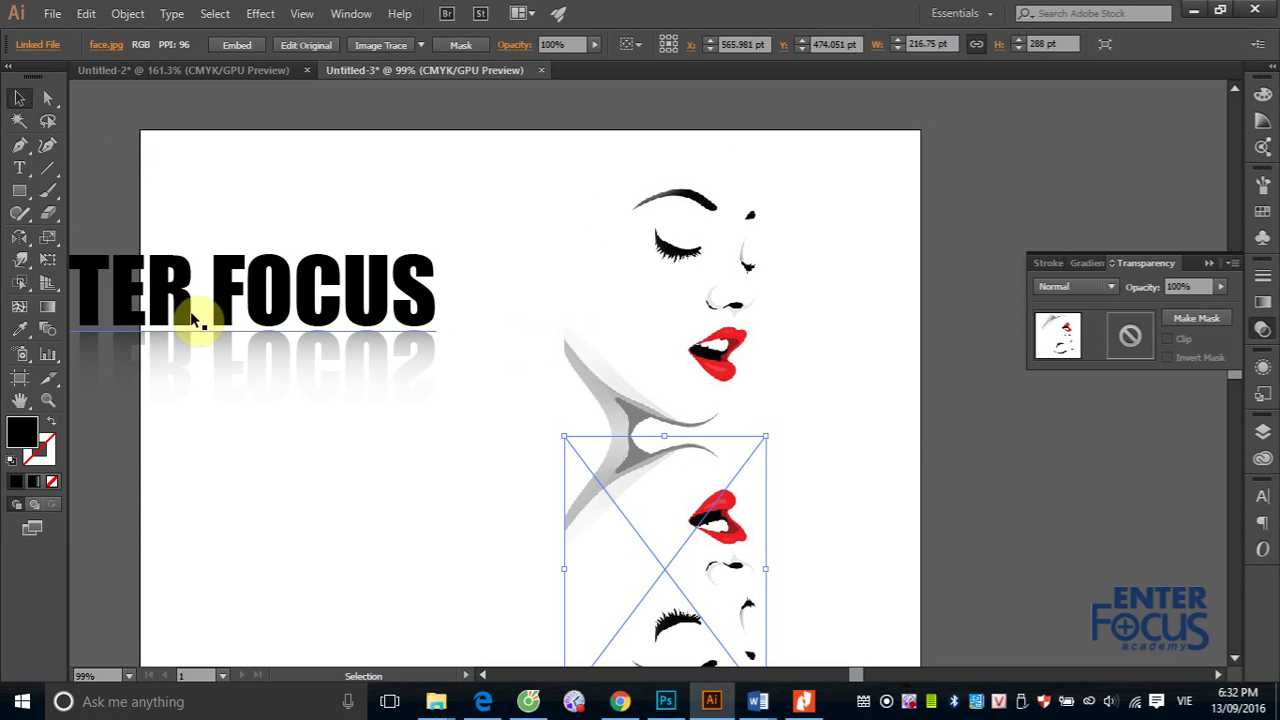
# - Draw a rectangle over the mirrored face and fill it with a white-to-black gradient
pyautogui.click(47, 306)
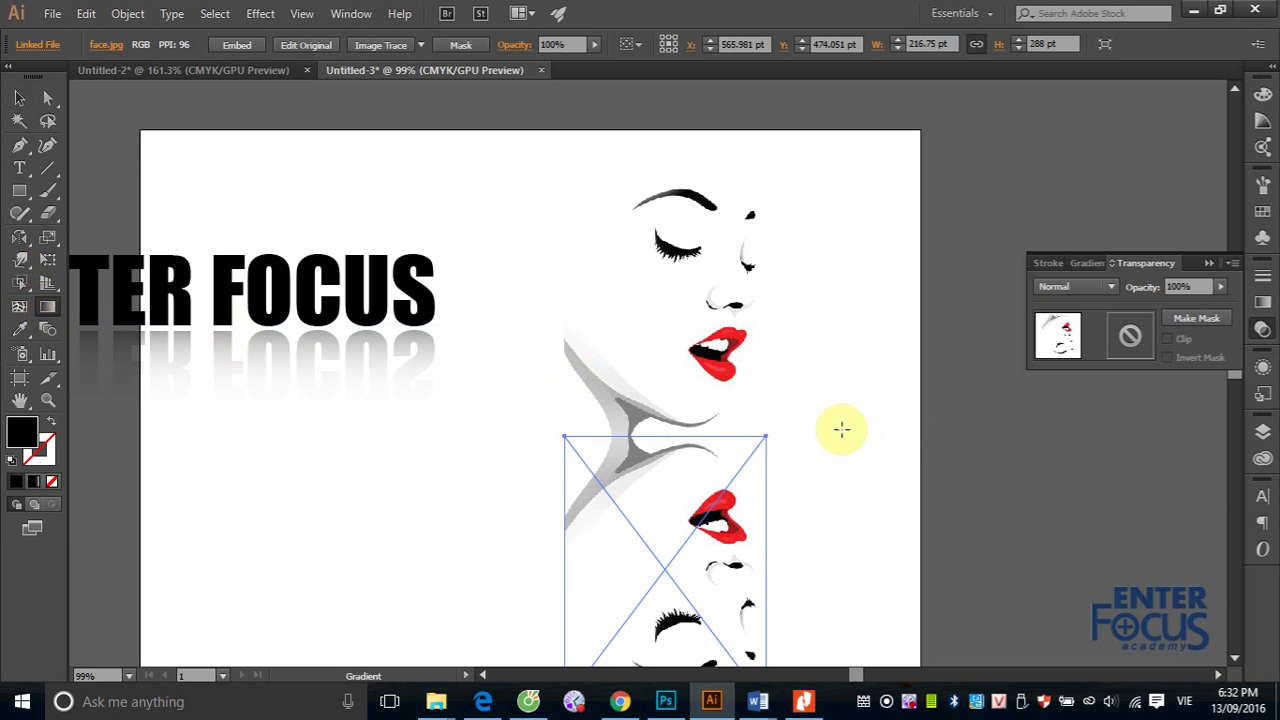
pyautogui.click(19, 190)
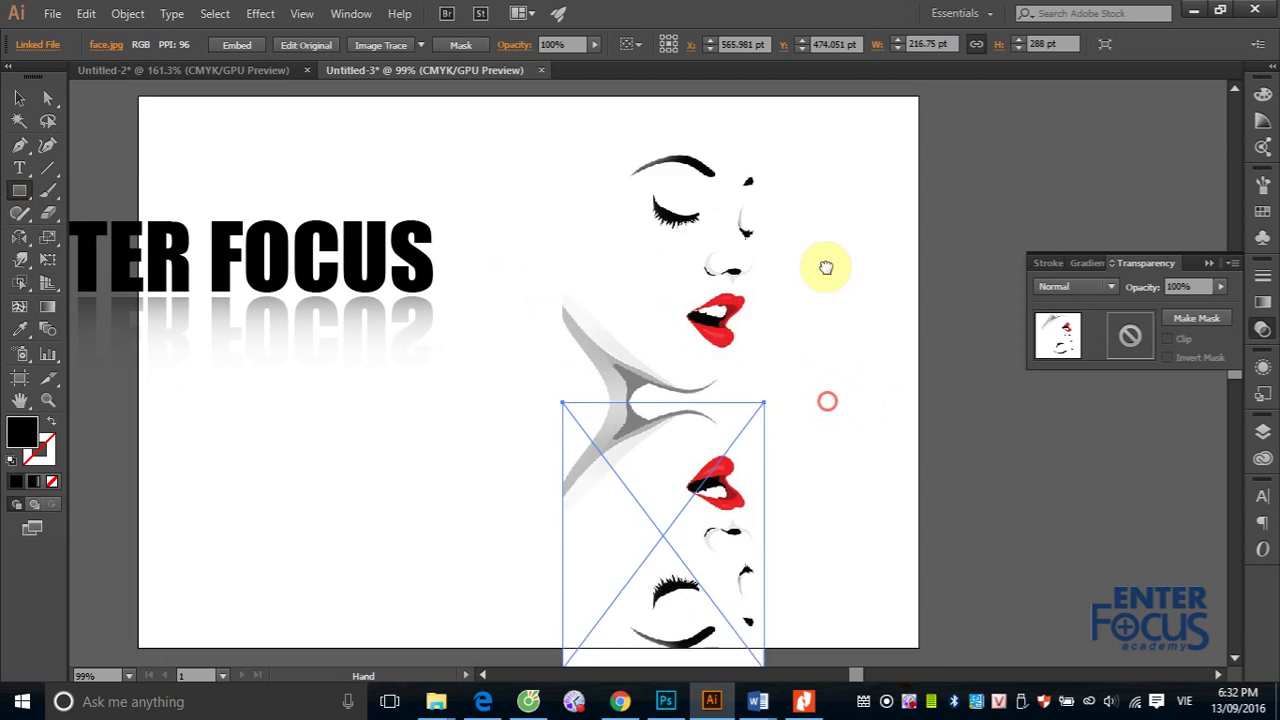
pyautogui.scroll(-5, 628, 228)
pyautogui.moveTo(497, 212); pyautogui.dragTo(806, 533)
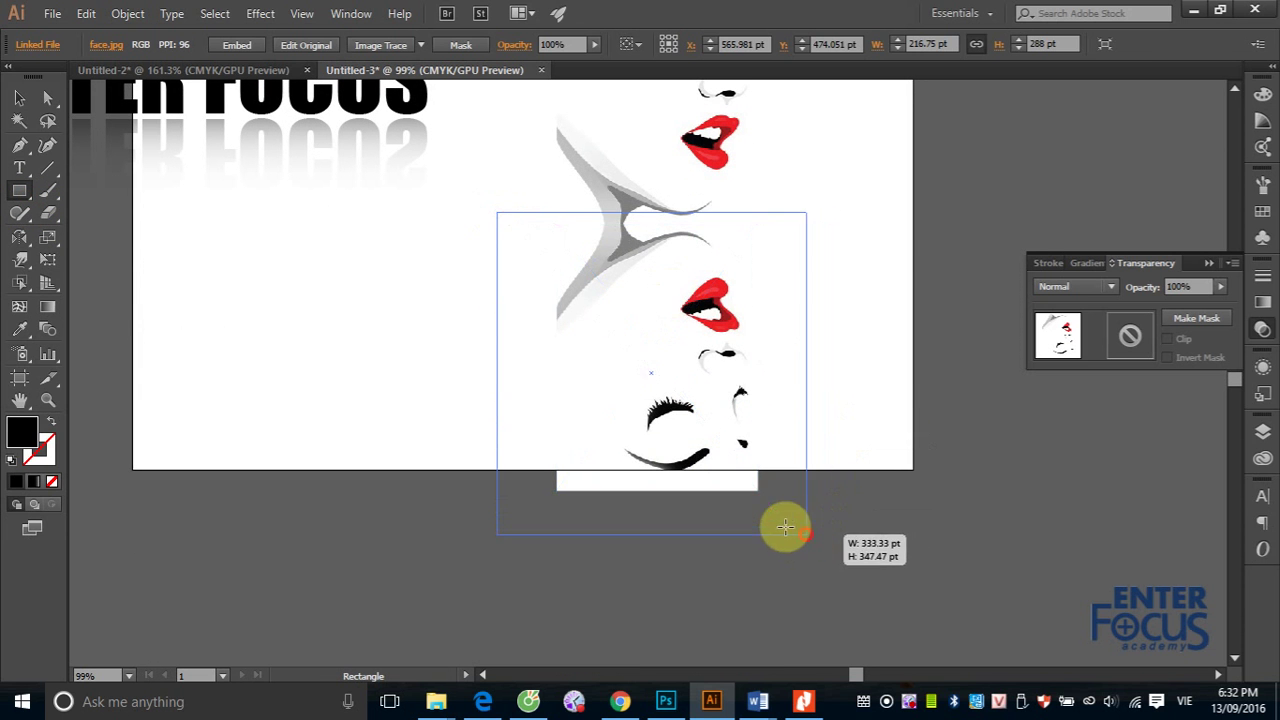
pyautogui.click(19, 97)
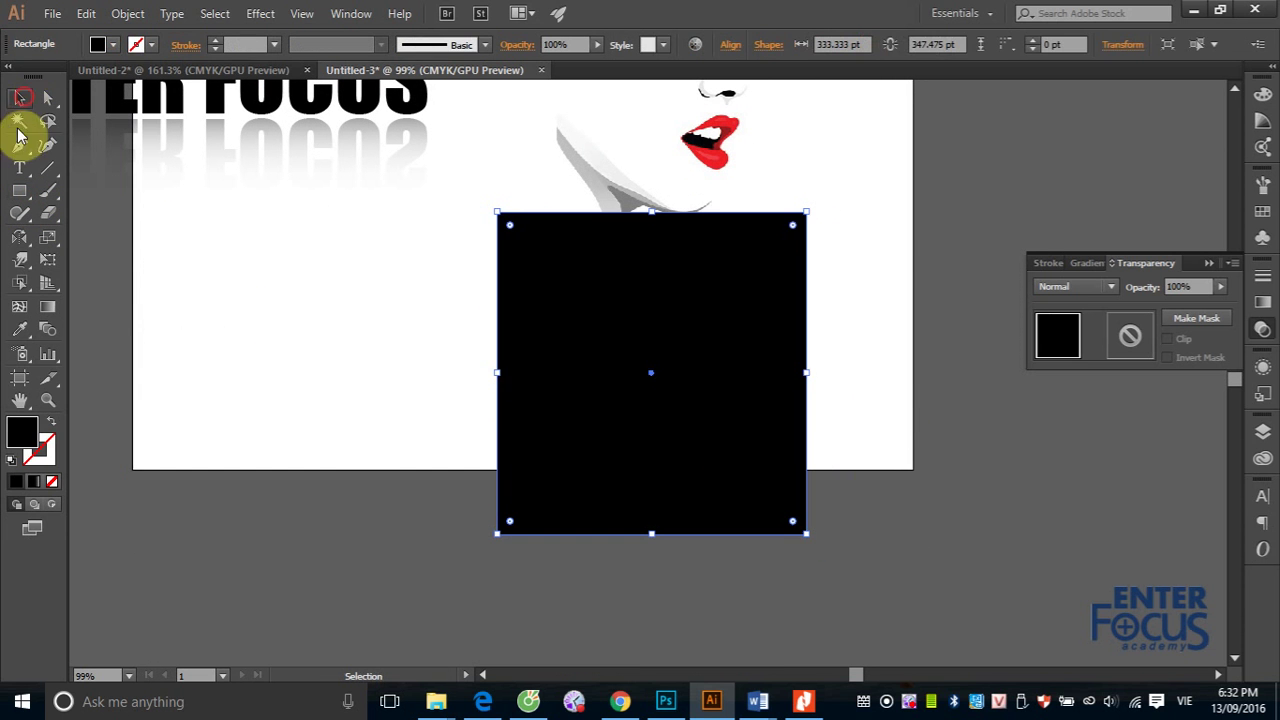
pyautogui.click(34, 481)
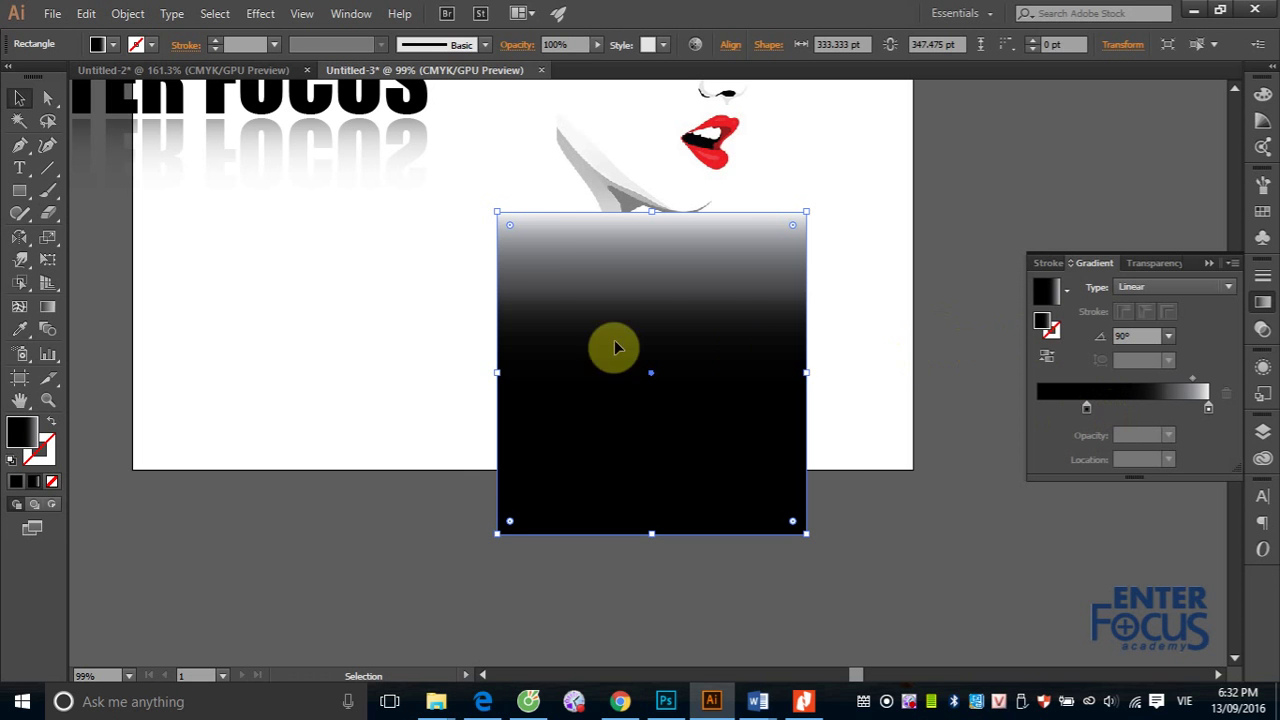
# - Select the rectangle and mirrored face together and apply Make Opacity Mask
pyautogui.moveTo(591, 395); pyautogui.dragTo(891, 491)
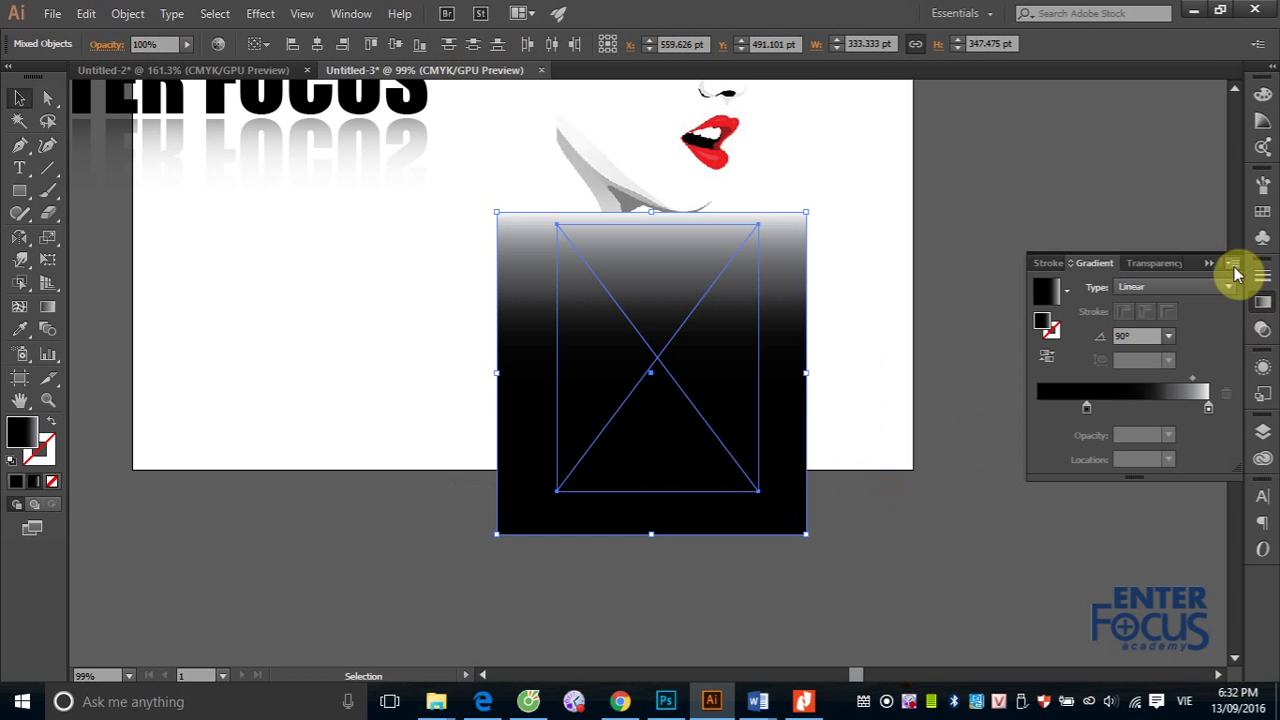
pyautogui.click(1233, 263)
pyautogui.click(1236, 343)
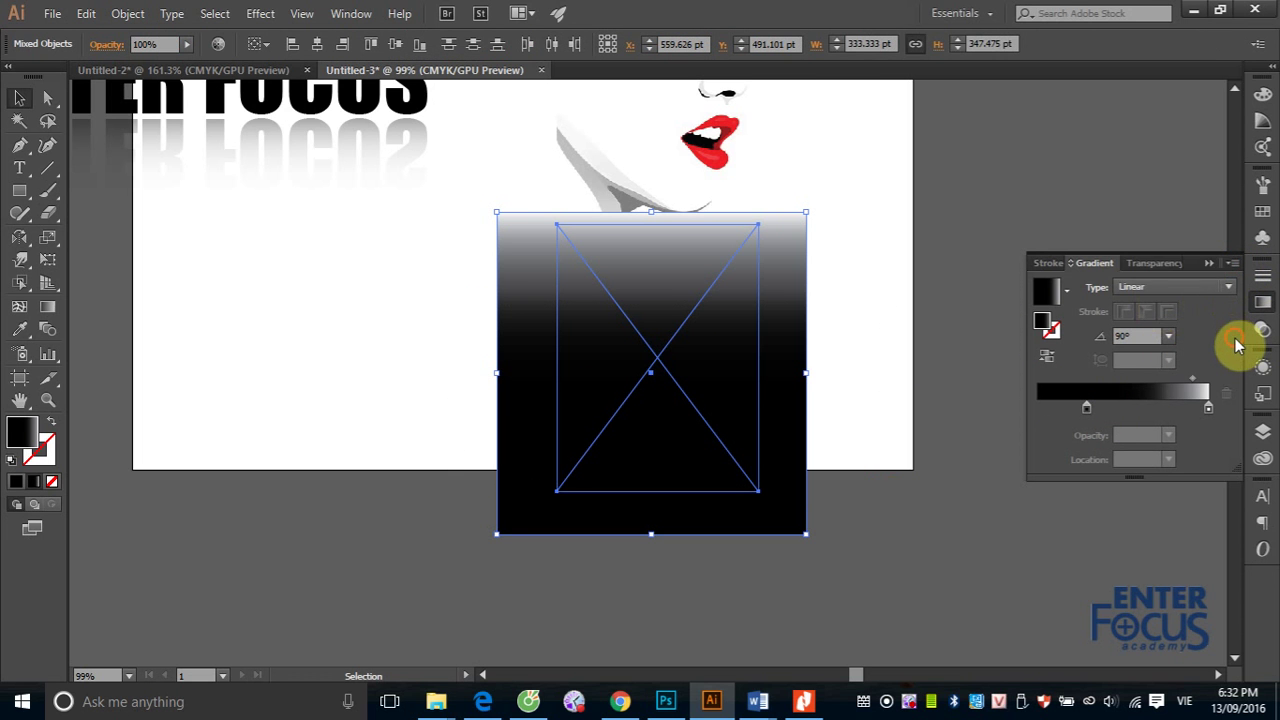
pyautogui.click(1143, 263)
pyautogui.click(1230, 264)
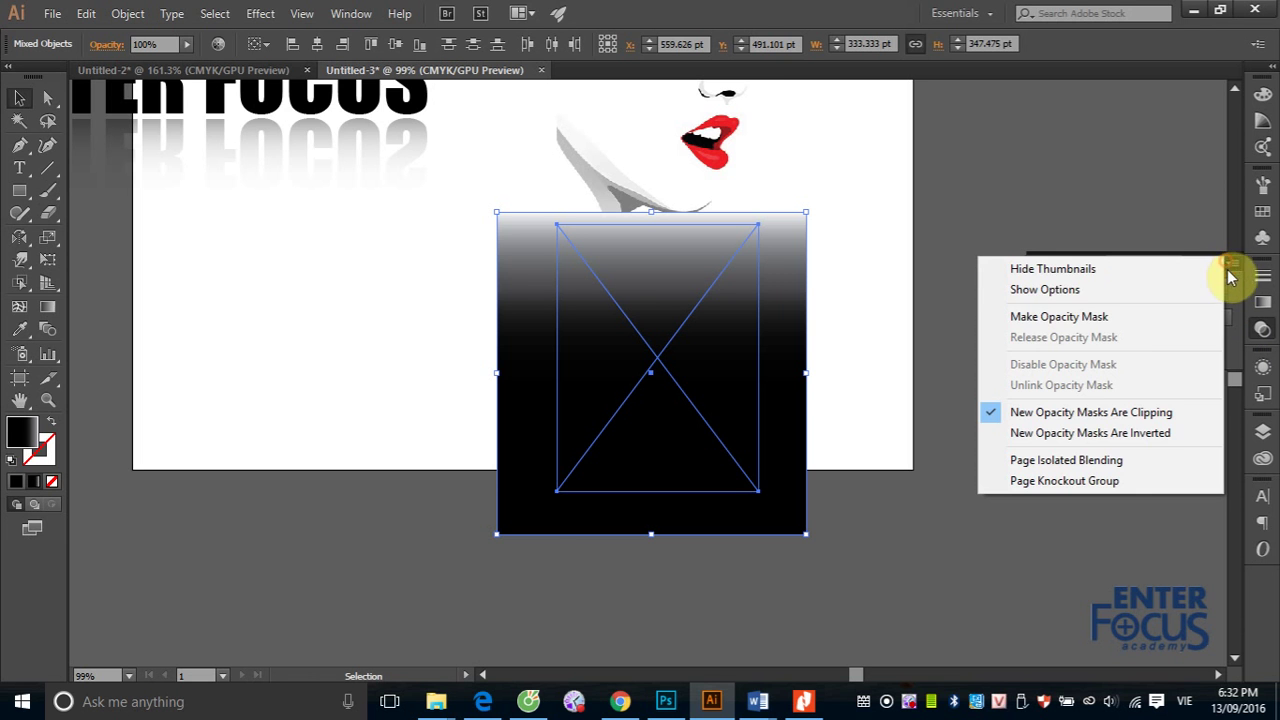
pyautogui.click(1099, 327)
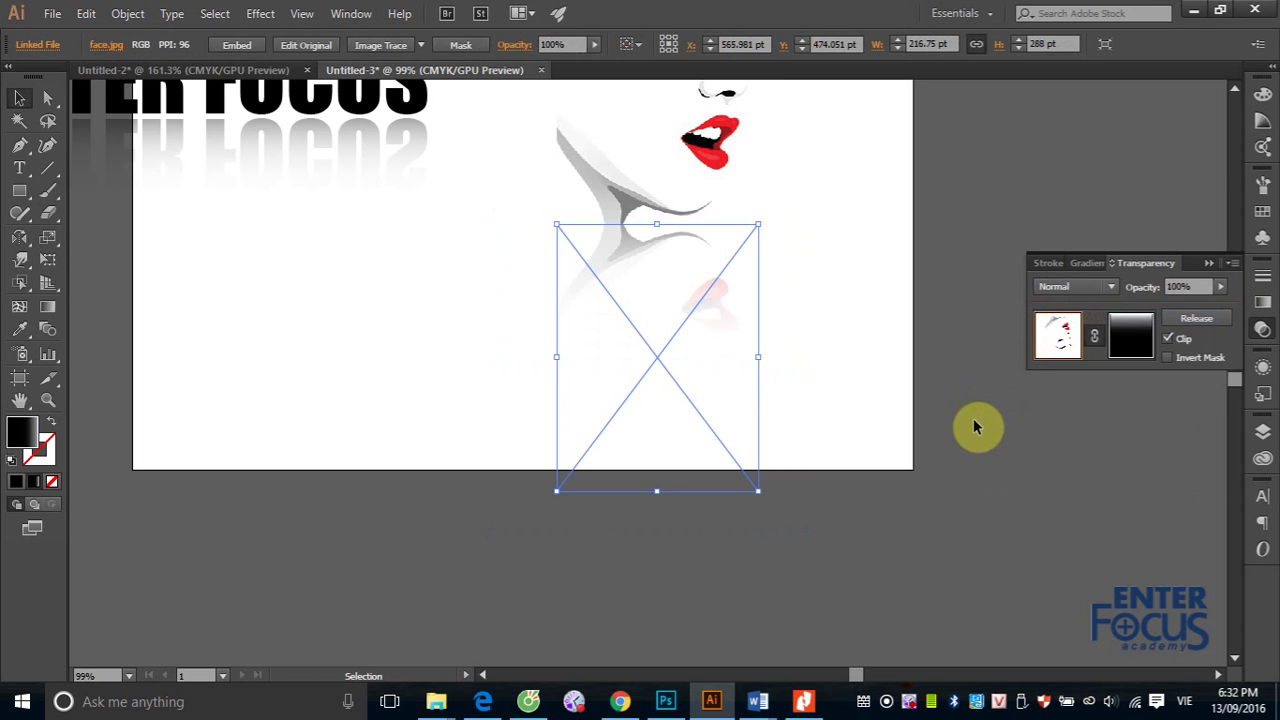
pyautogui.click(943, 391)
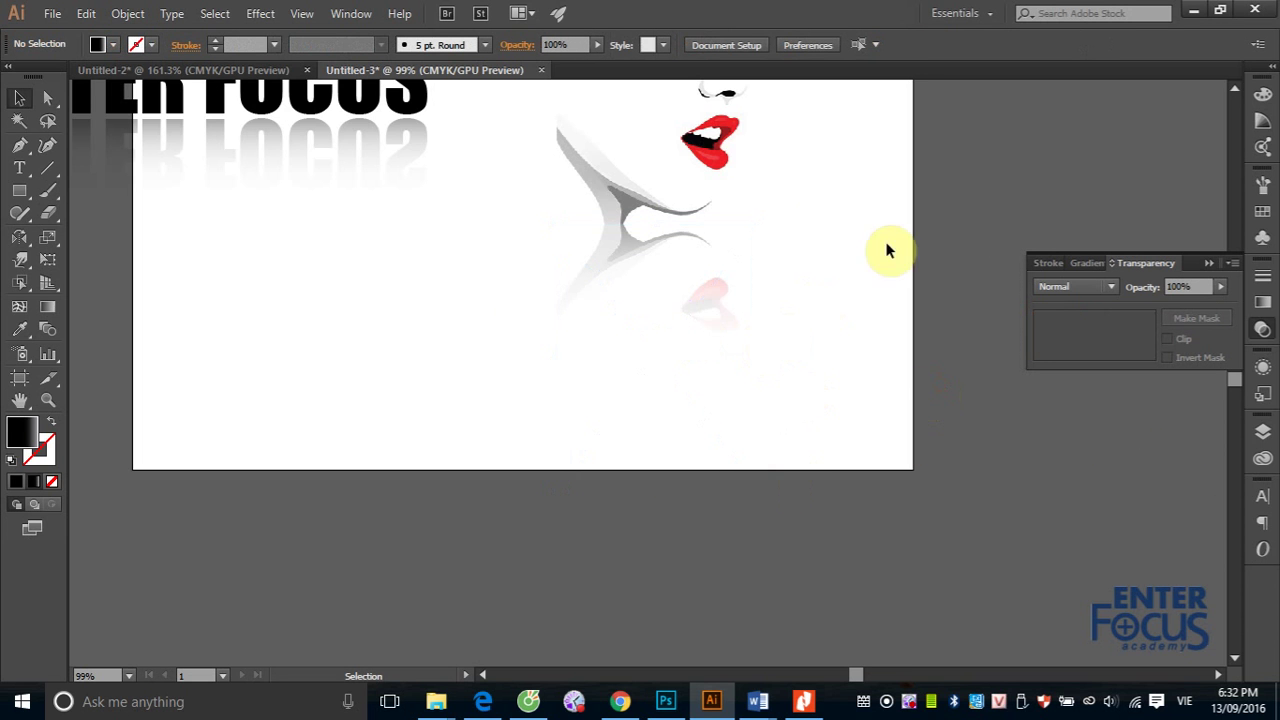
pyautogui.moveTo(838, 257)
pyautogui.mouseDown()
pyautogui.moveTo(853, 356)
pyautogui.moveTo(837, 466)
pyautogui.mouseUp()
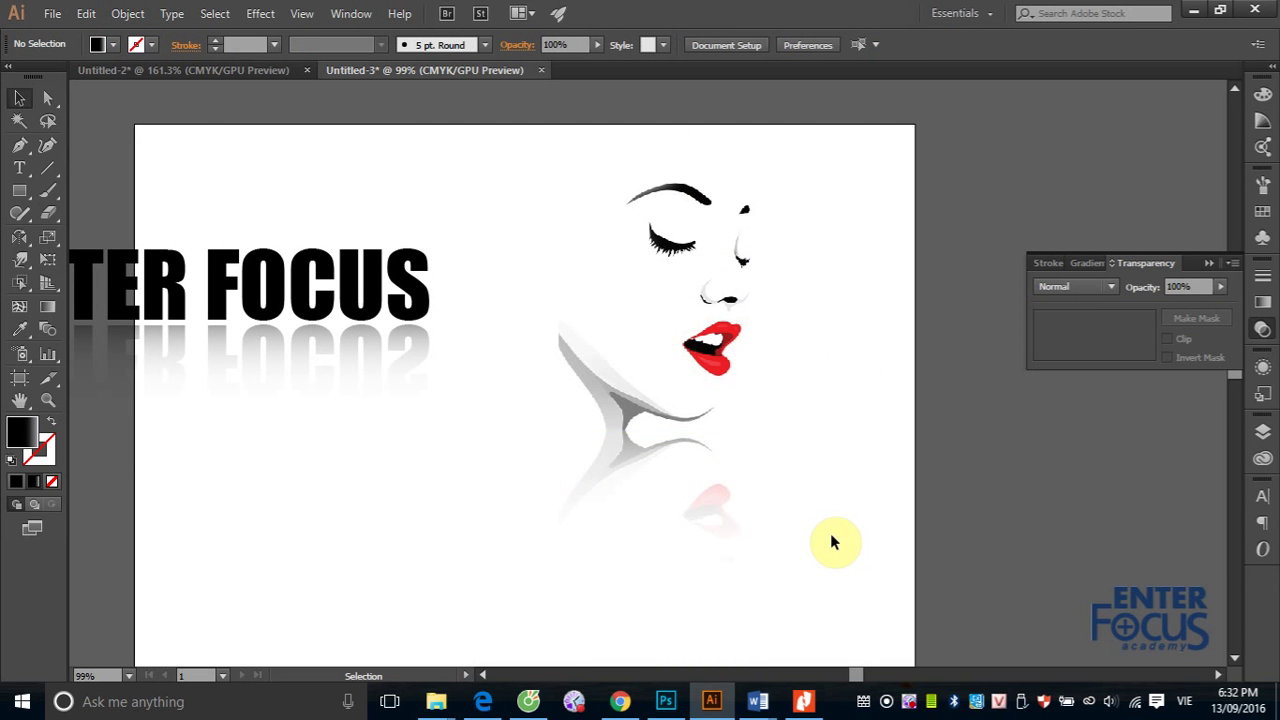
pyautogui.click(628, 313)
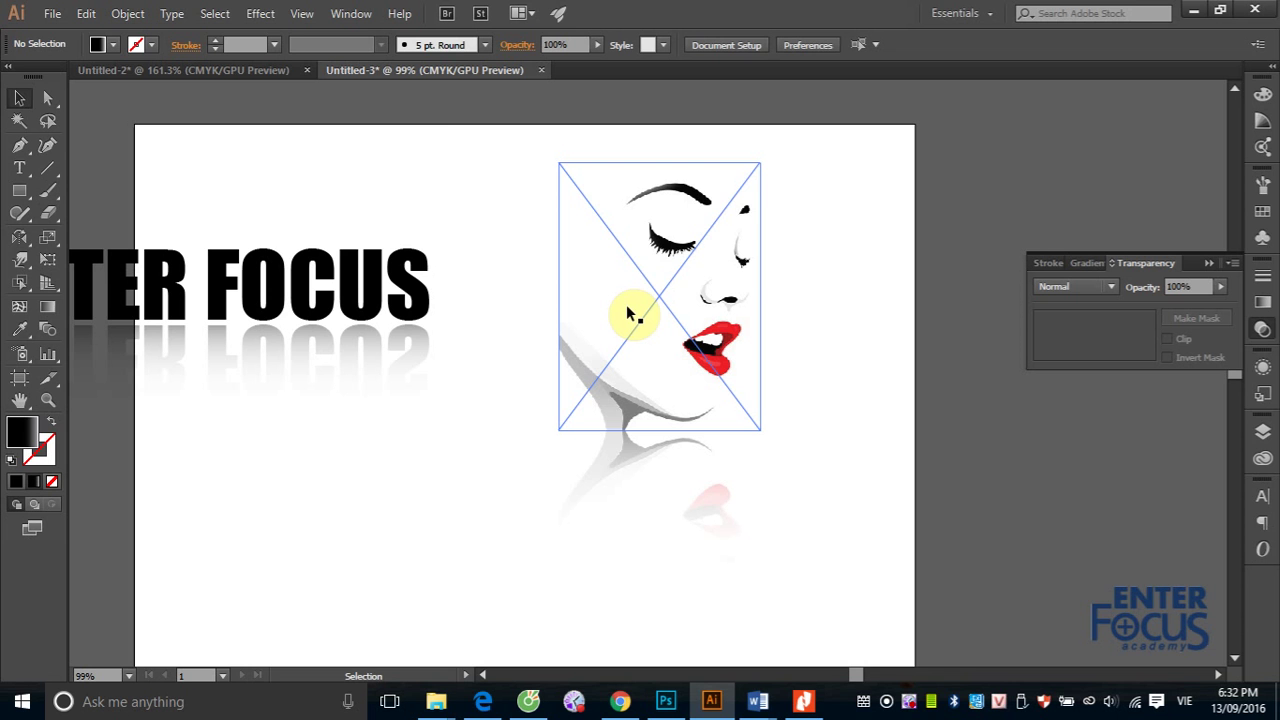
pyautogui.moveTo(428, 271); pyautogui.dragTo(579, 297)
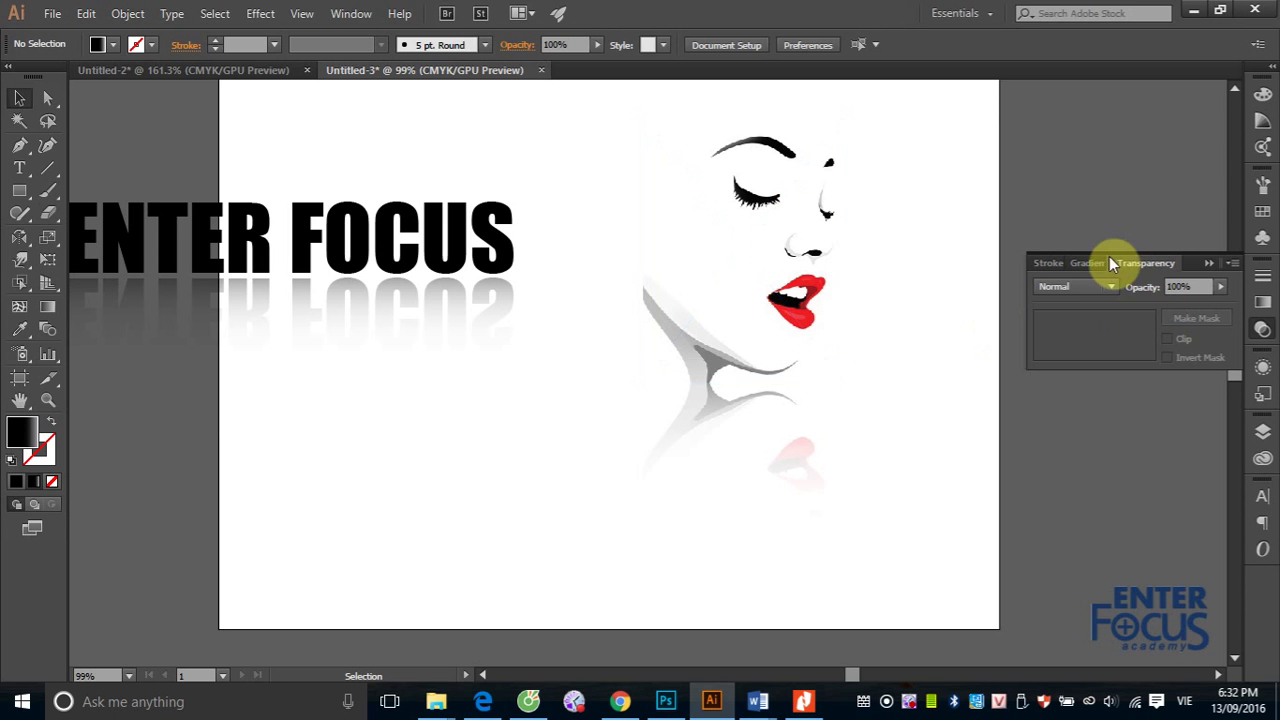
pyautogui.click(748, 392)
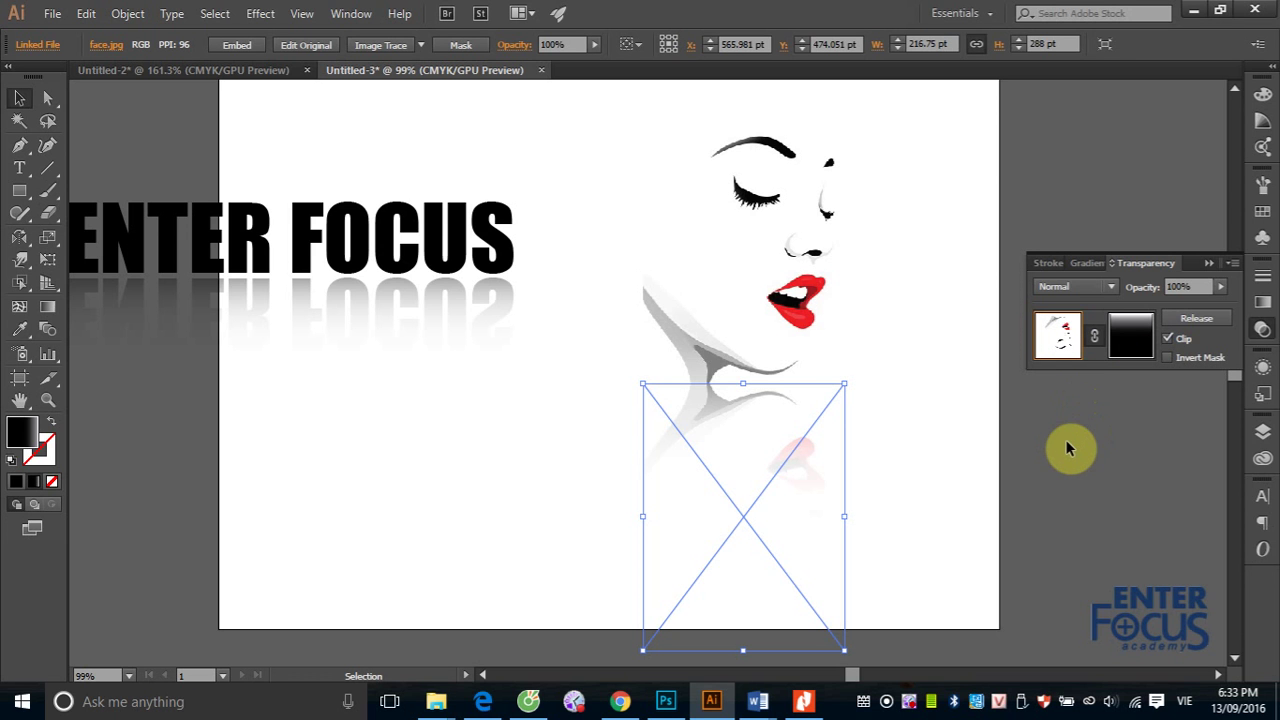
# - Reselect the masked mirrored face and apply Release Opacity Mask from the Transparency menu
pyautogui.click(900, 537)
pyautogui.click(767, 533)
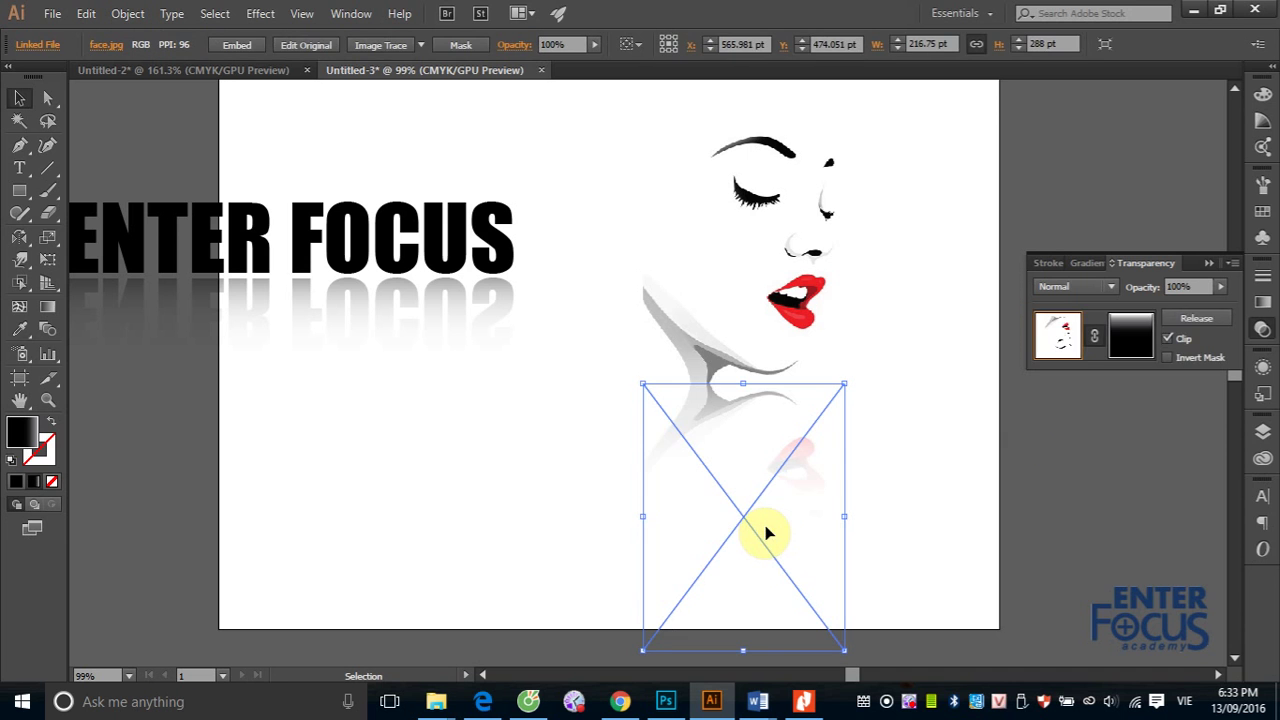
pyautogui.click(814, 478)
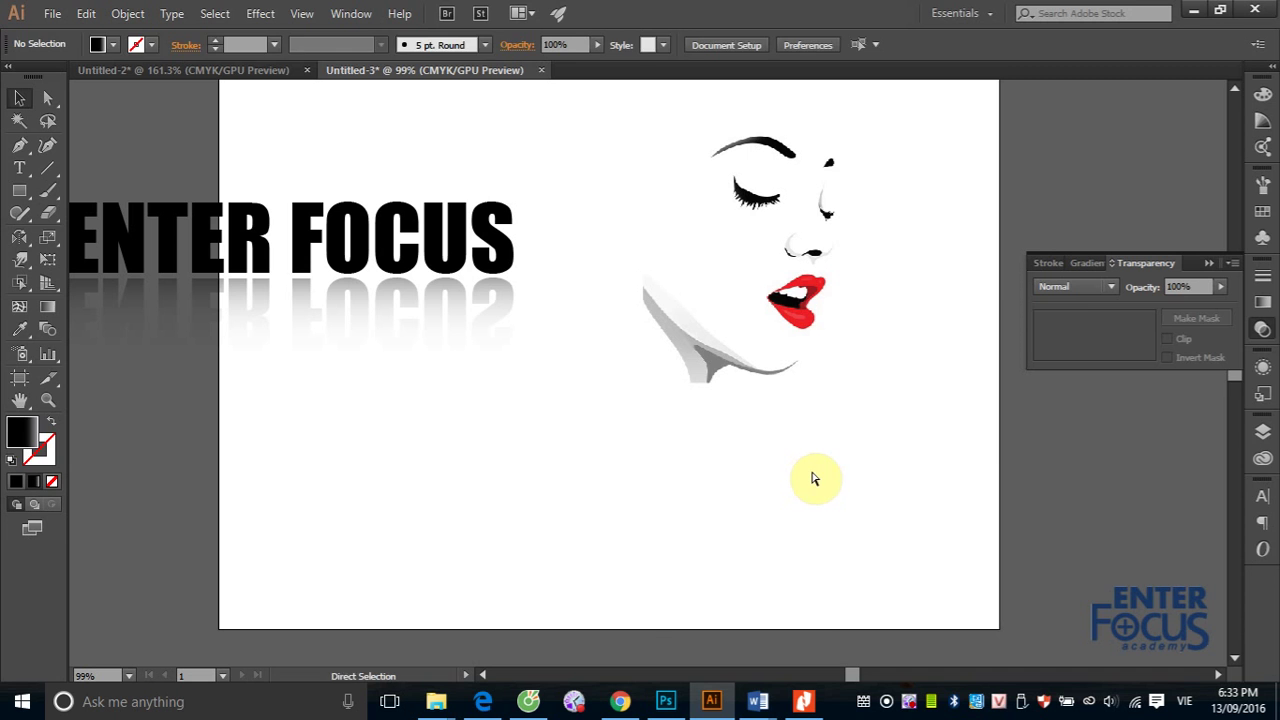
pyautogui.click(813, 478)
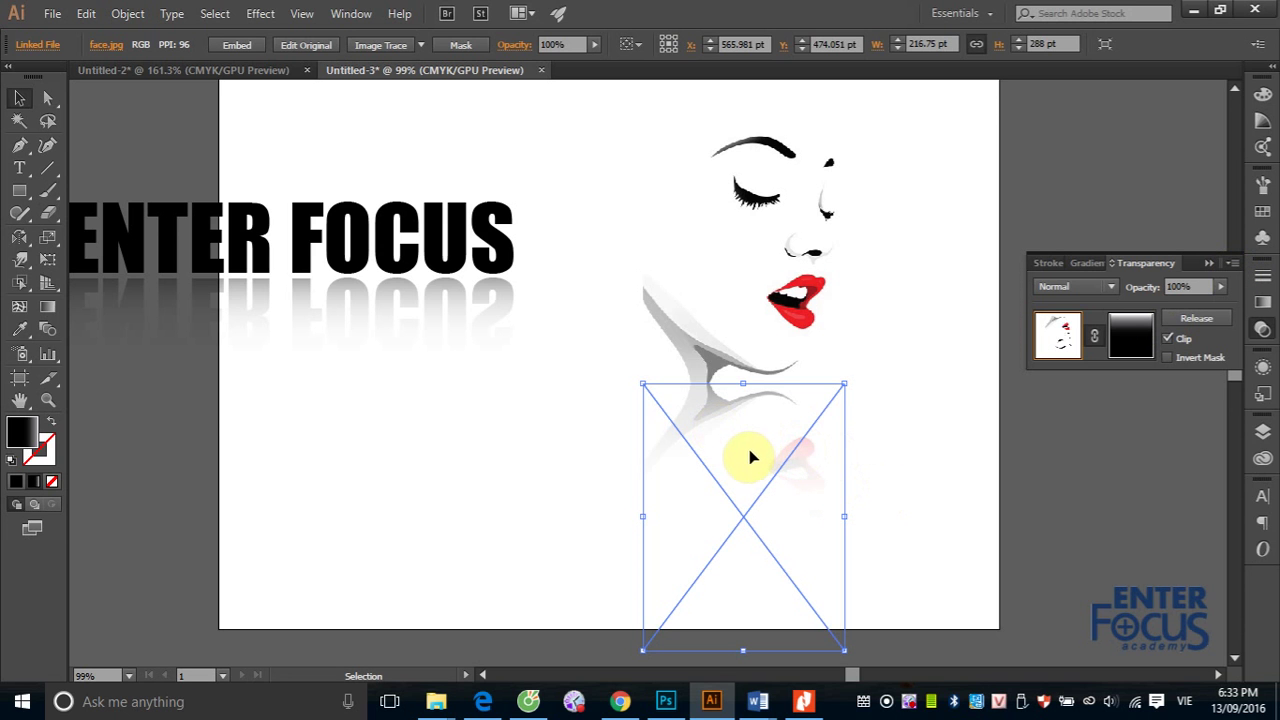
pyautogui.click(1235, 266)
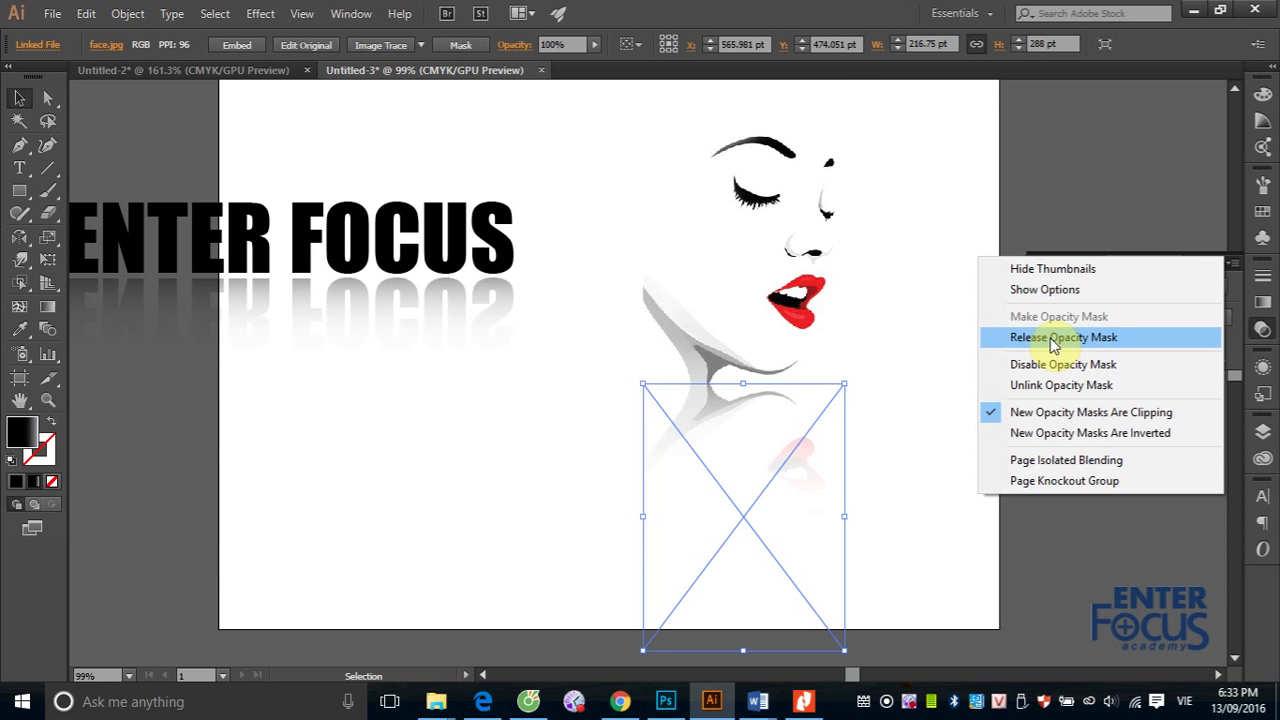
pyautogui.click(1053, 339)
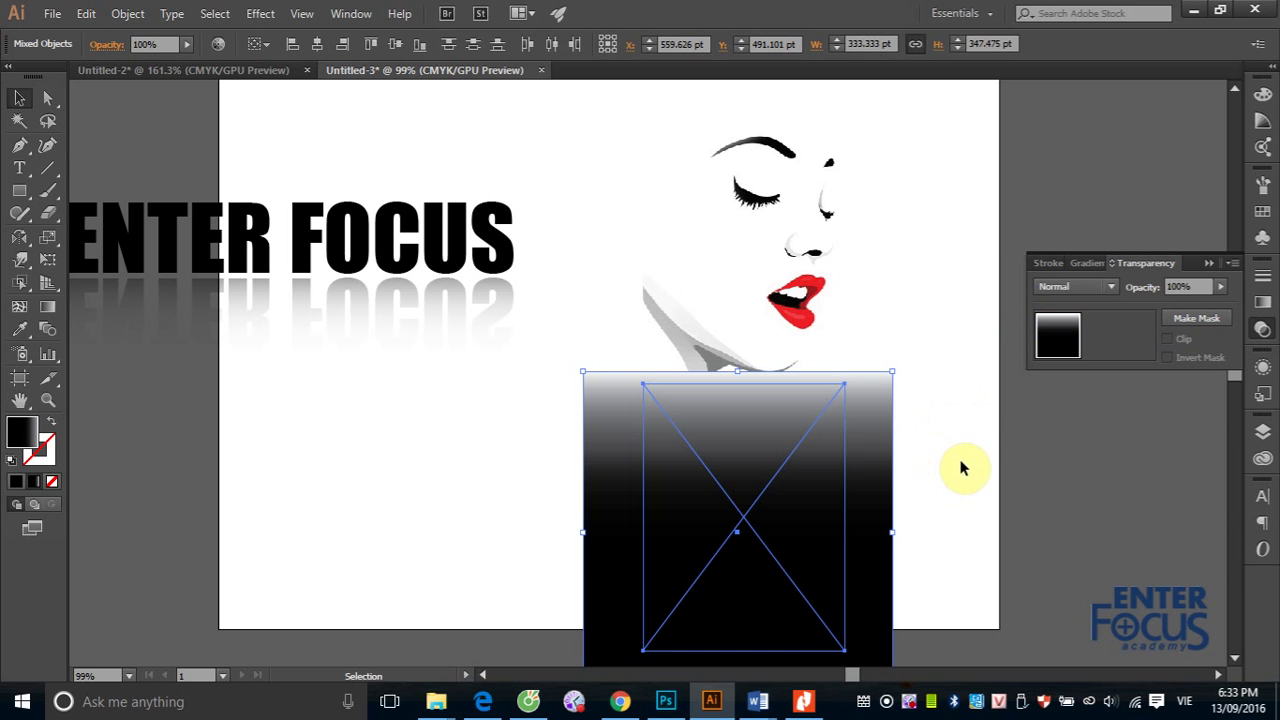
pyautogui.click(914, 476)
# - Drag the gradient rectangle off to the right and delete it
pyautogui.moveTo(734, 485); pyautogui.dragTo(1055, 497)
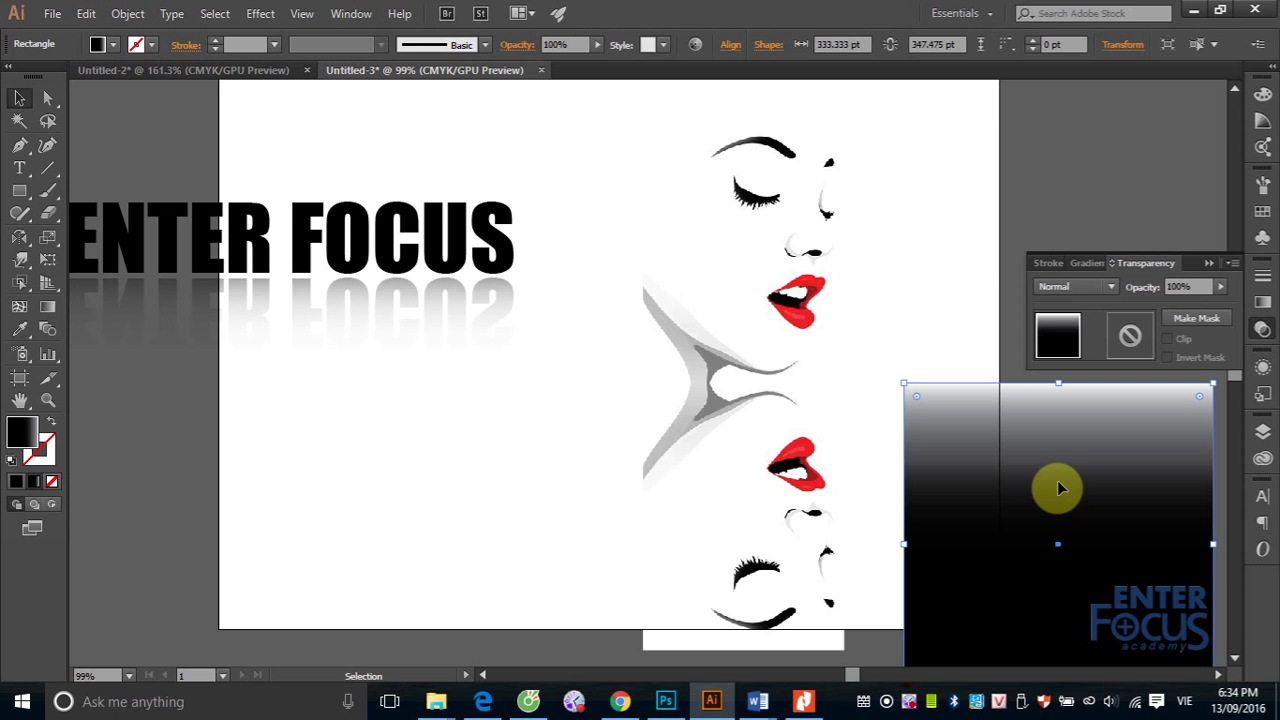
pyautogui.press('Delete')
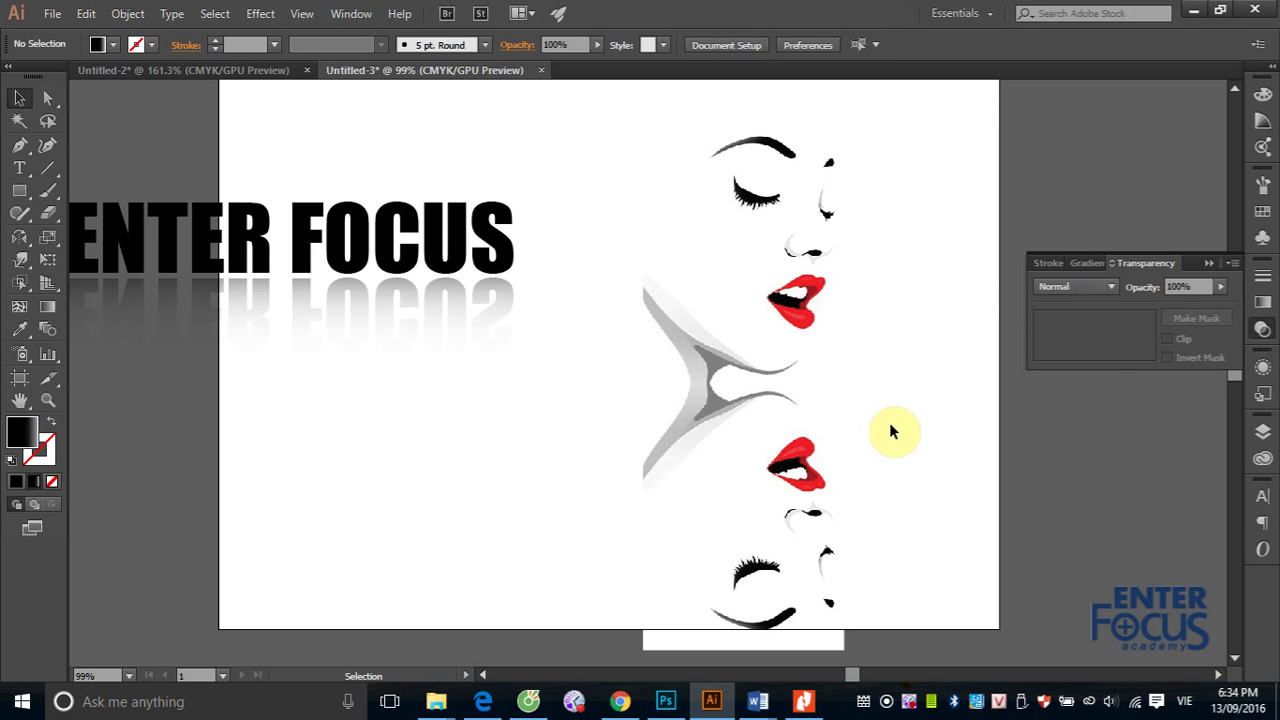
pyautogui.rightClick(912, 706)
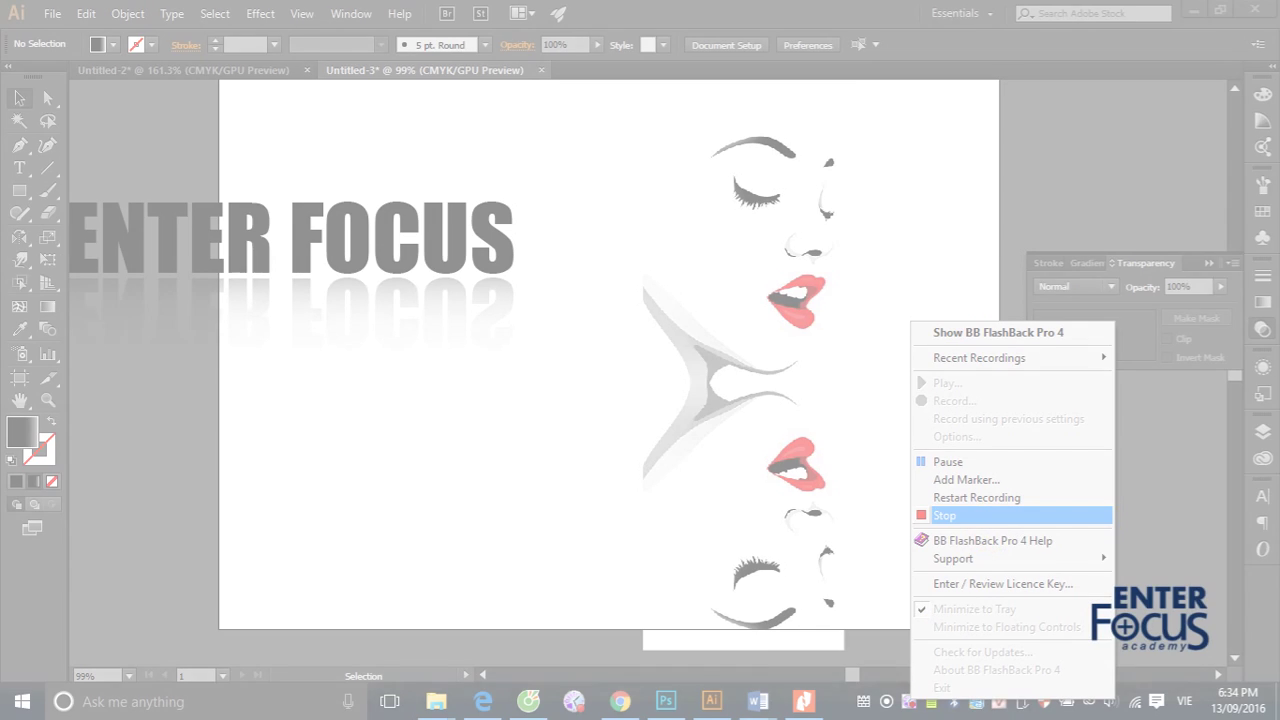